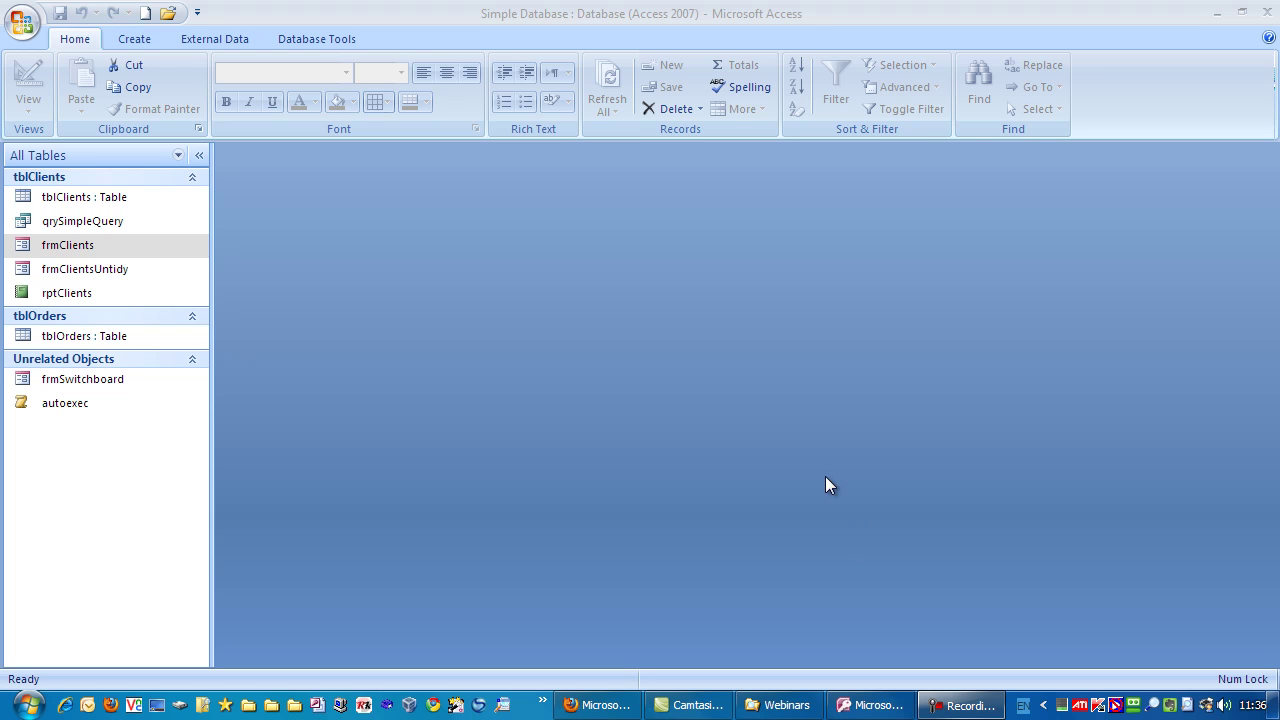
- Add a Currency field named Amount to tblClients and save the design
{"action": "right_click", "coordinate": [127, 196]}
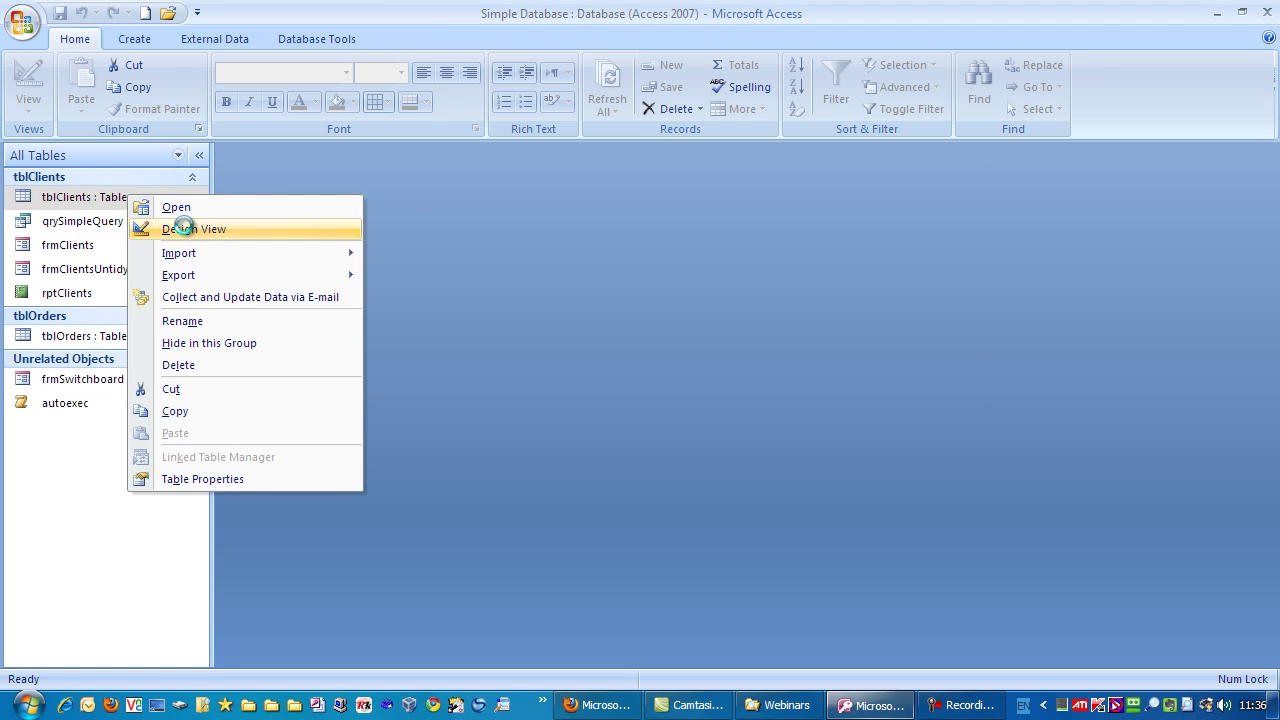
{"action": "left_click", "coordinate": [185, 229]}
{"action": "left_click", "coordinate": [271, 364]}
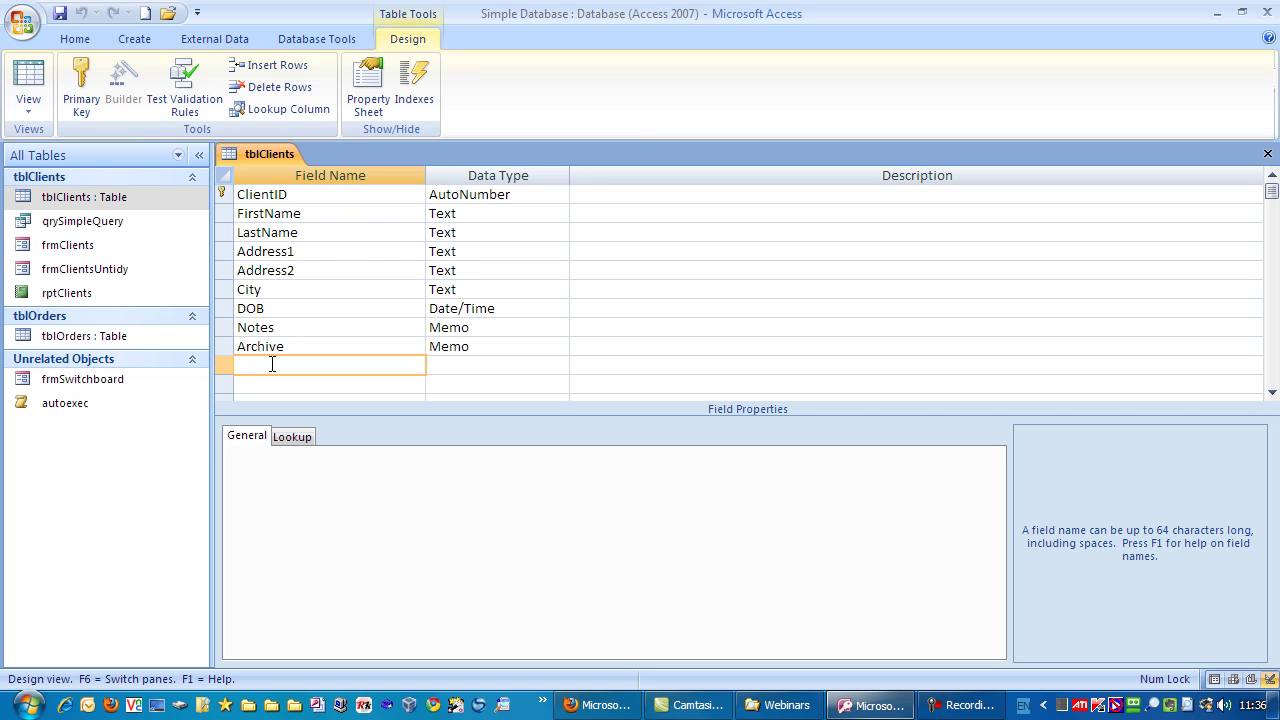
{"action": "type", "text": "Amount"}
{"action": "key", "text": "Tab"}
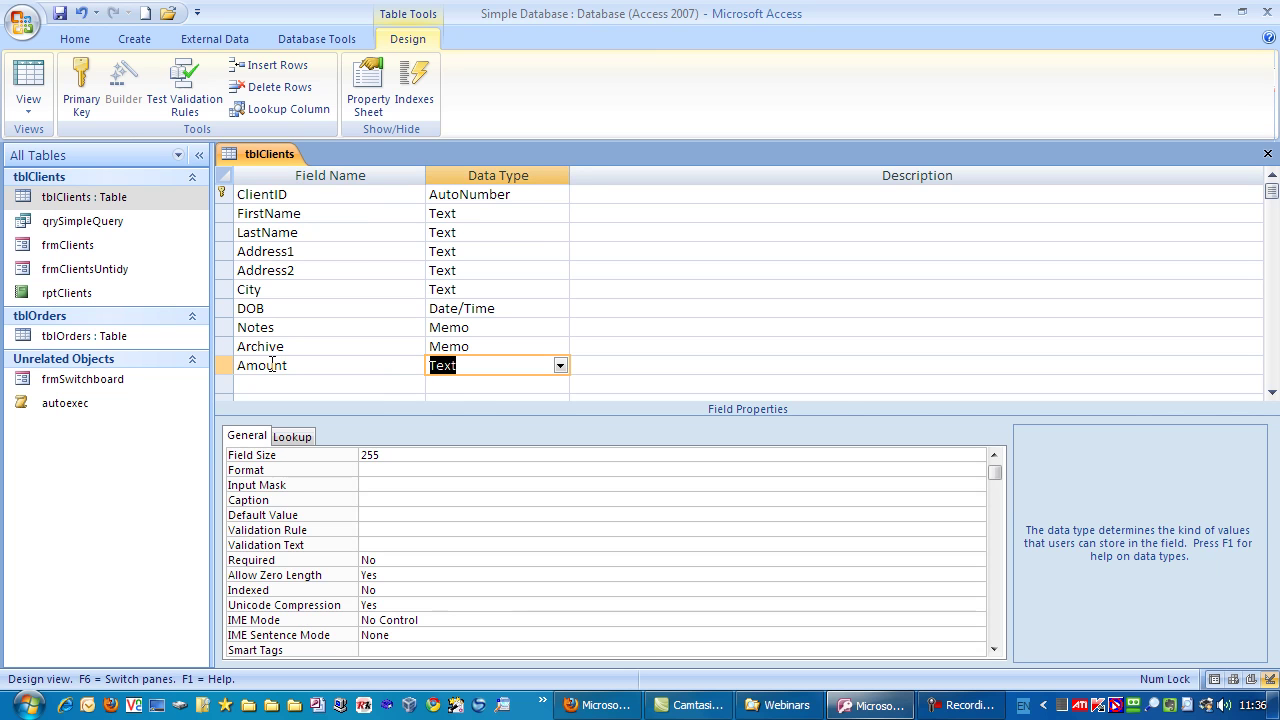
{"action": "left_click", "coordinate": [559, 367]}
{"action": "left_click", "coordinate": [502, 457]}
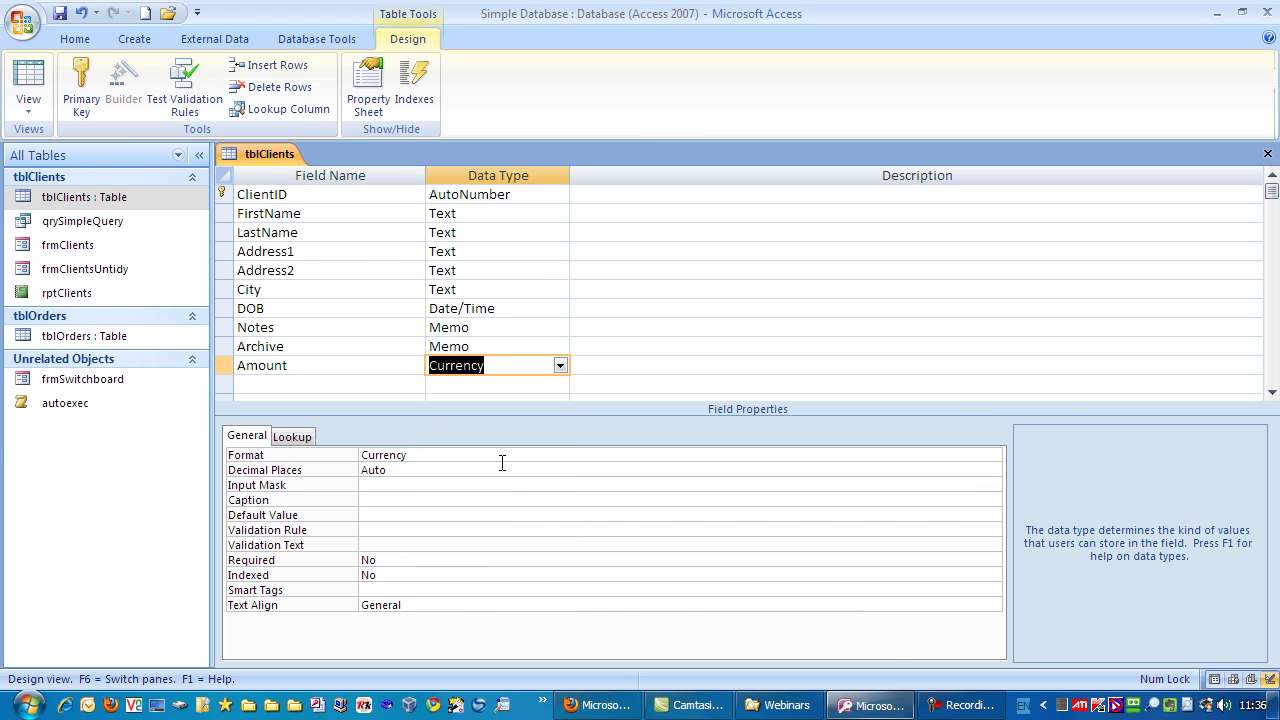
{"action": "left_click", "coordinate": [1267, 153]}
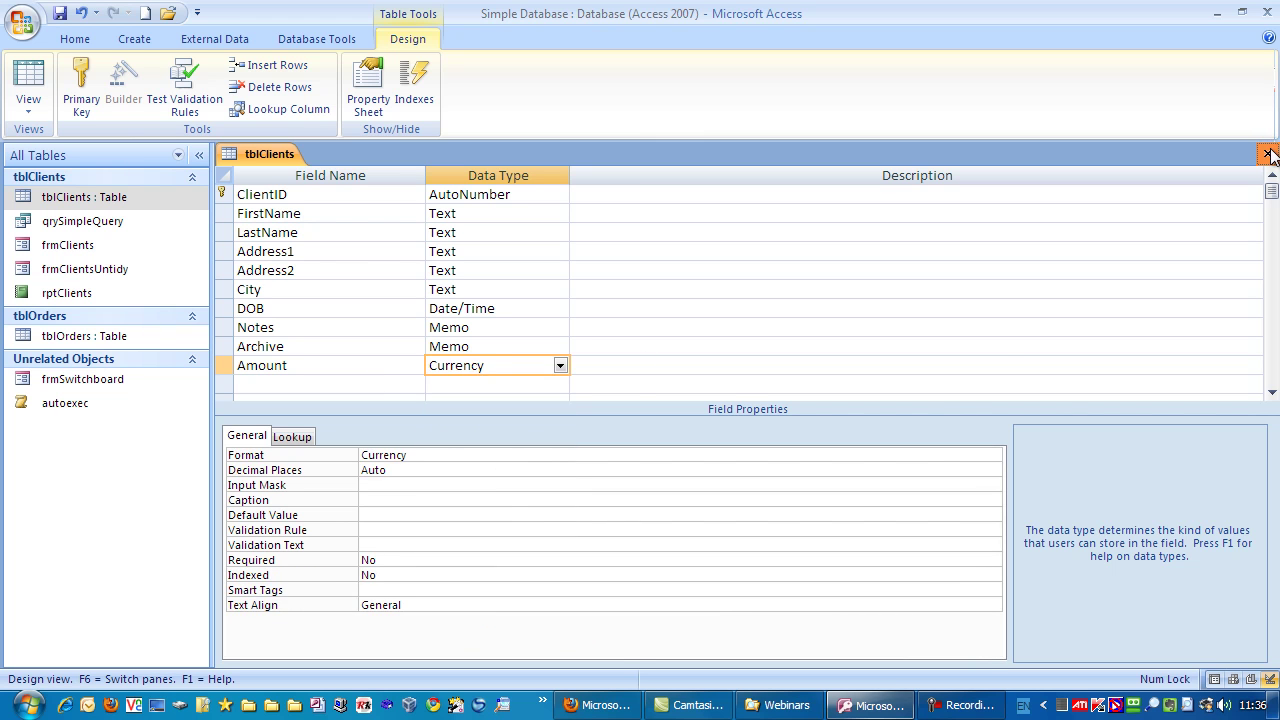
{"action": "left_click", "coordinate": [558, 410]}
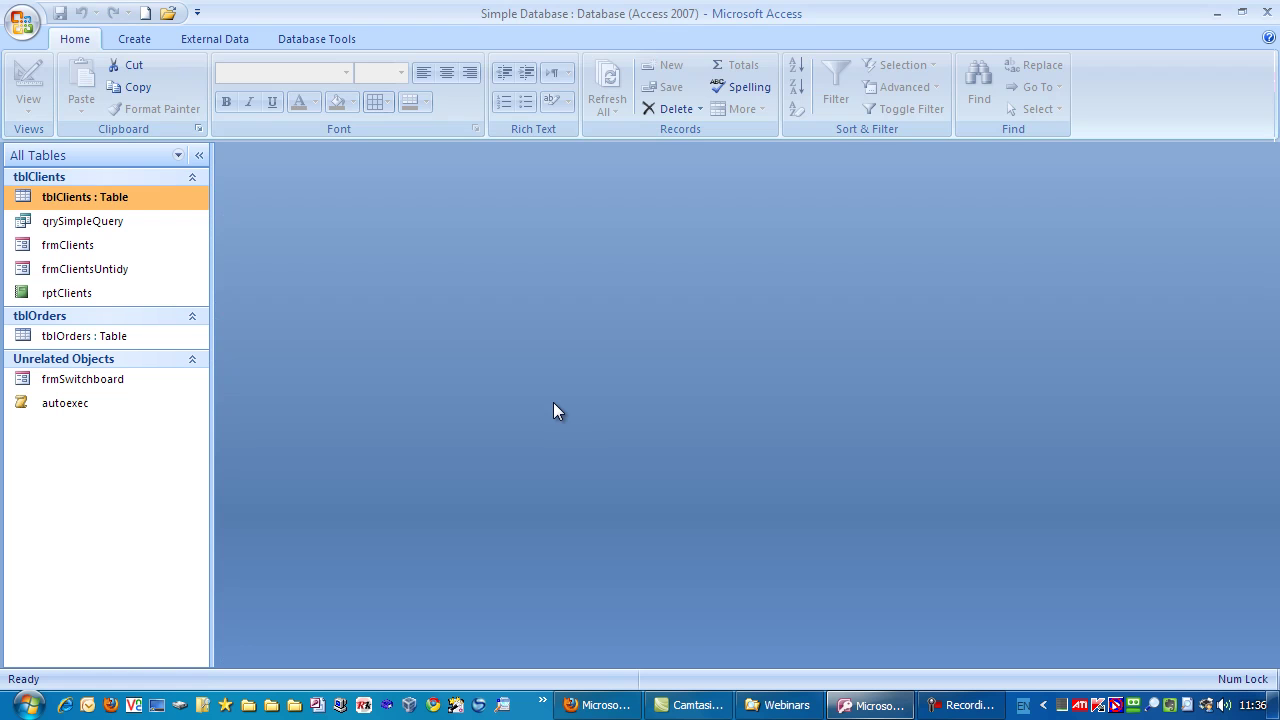
- Move the Amount field row to sit right after DOB and save the table
{"action": "right_click", "coordinate": [96, 199]}
{"action": "left_click", "coordinate": [160, 231]}
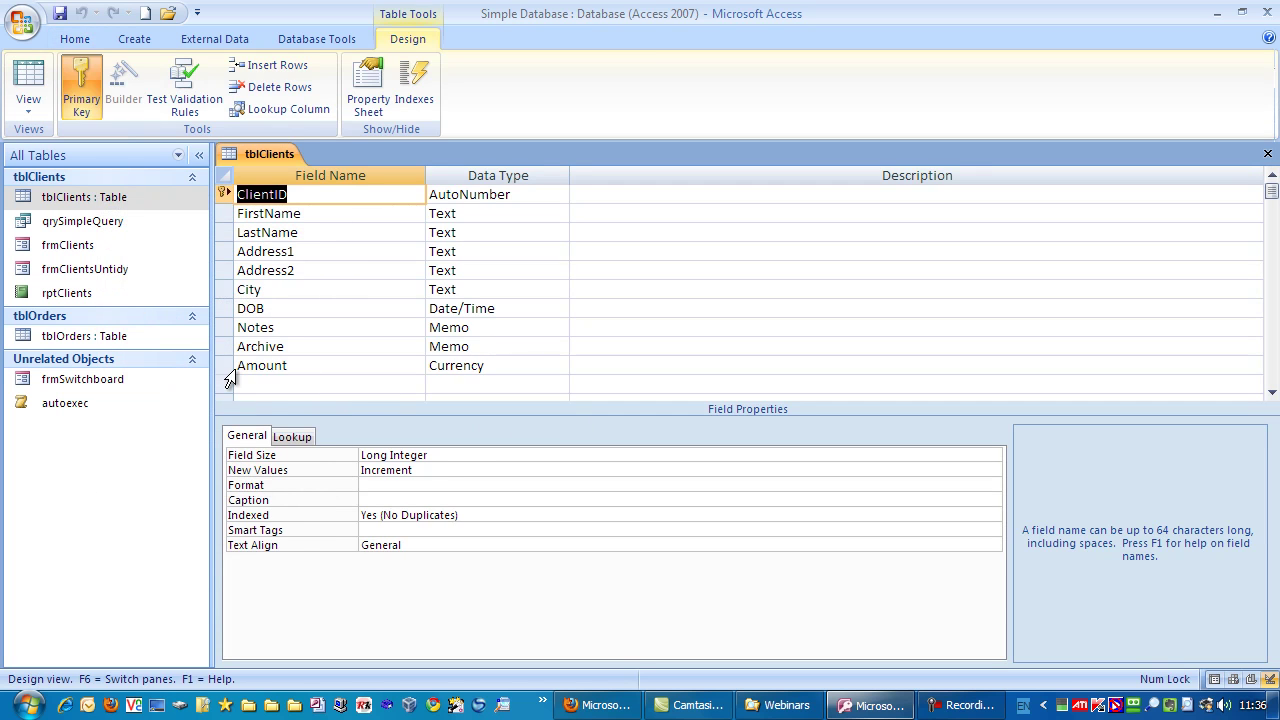
{"action": "left_click", "coordinate": [226, 369]}
{"action": "left_click_drag", "start_coordinate": [225, 365], "coordinate": [249, 318]}
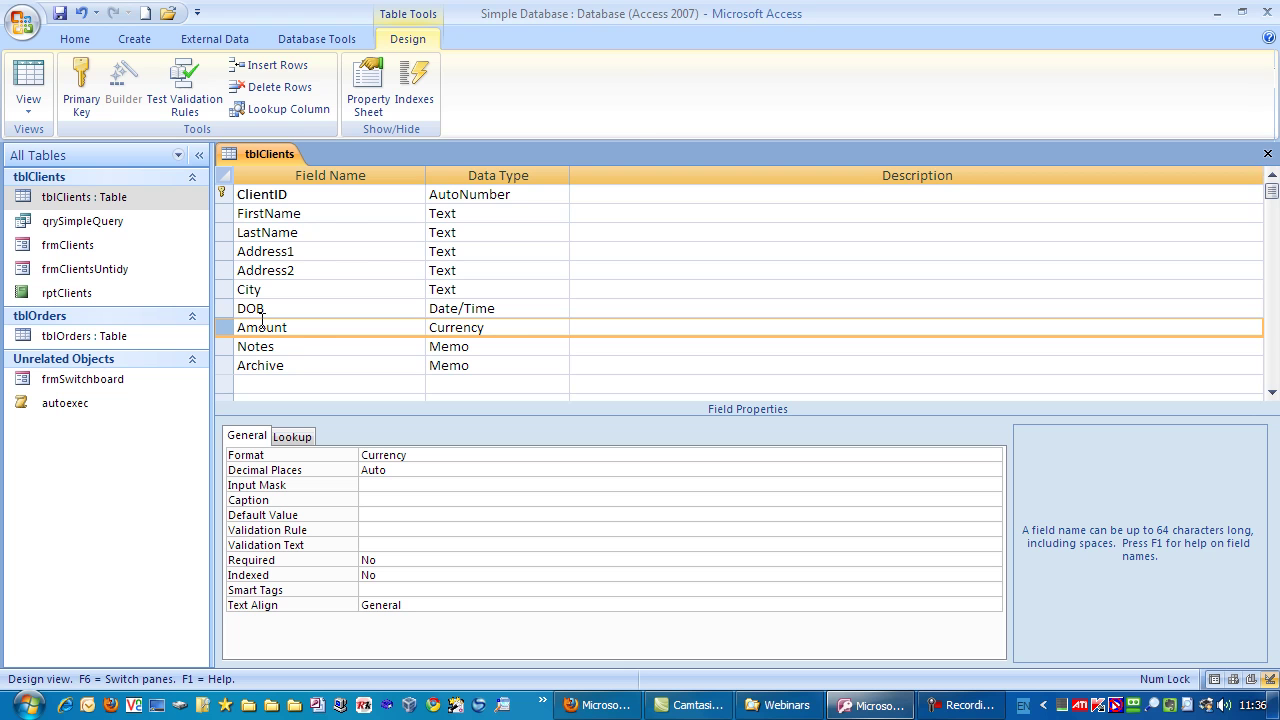
{"action": "left_click", "coordinate": [1267, 153]}
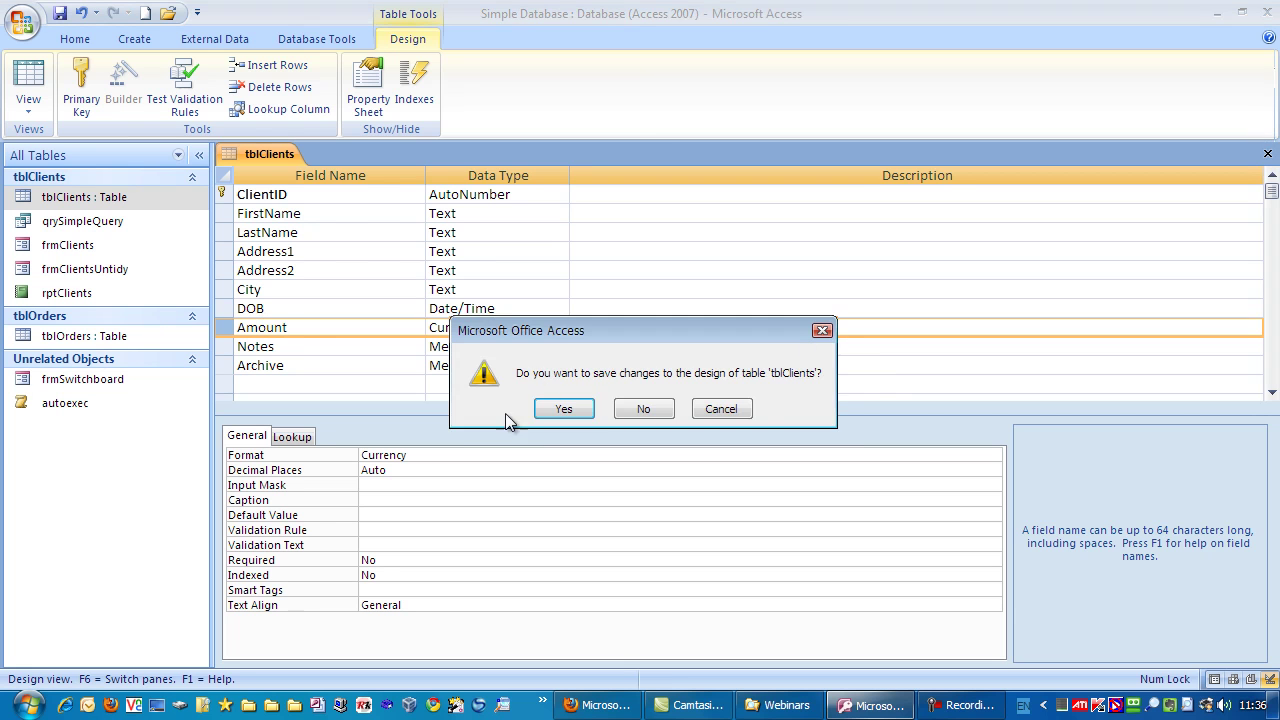
{"action": "left_click", "coordinate": [563, 409]}
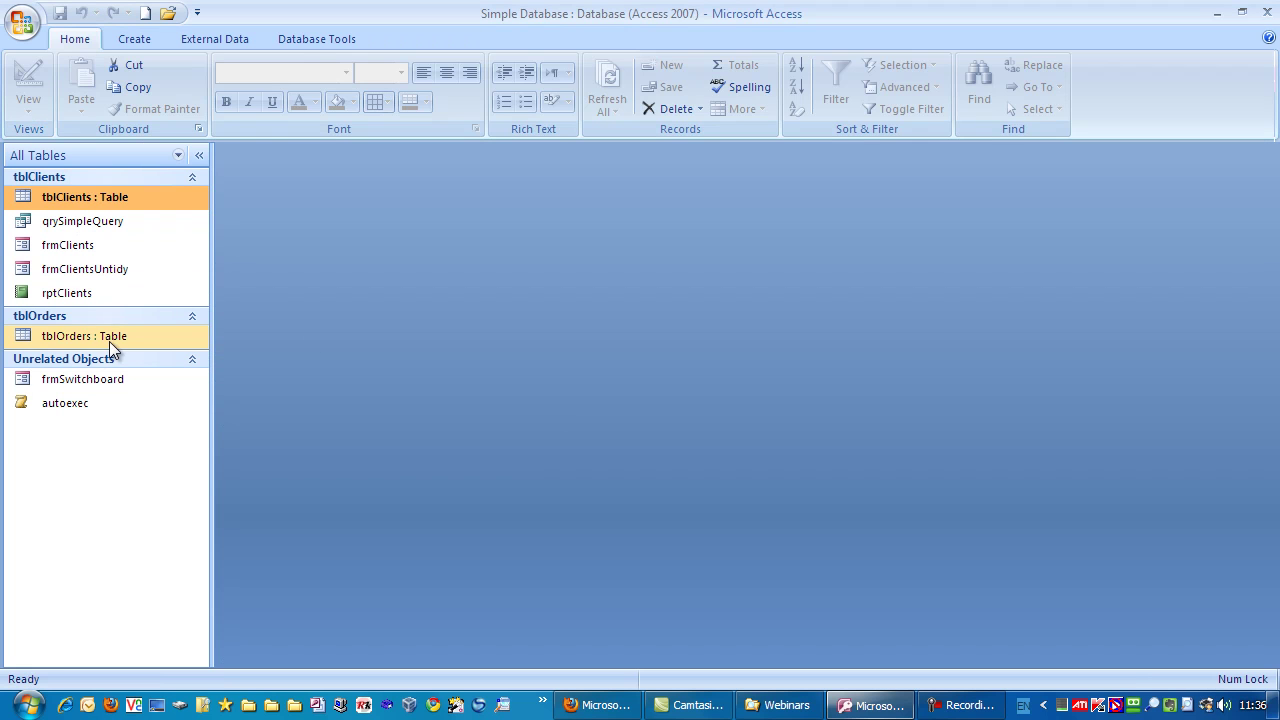
- In frmClients design, enlarge the Detail section and move the tab control down
{"action": "right_click", "coordinate": [73, 244]}
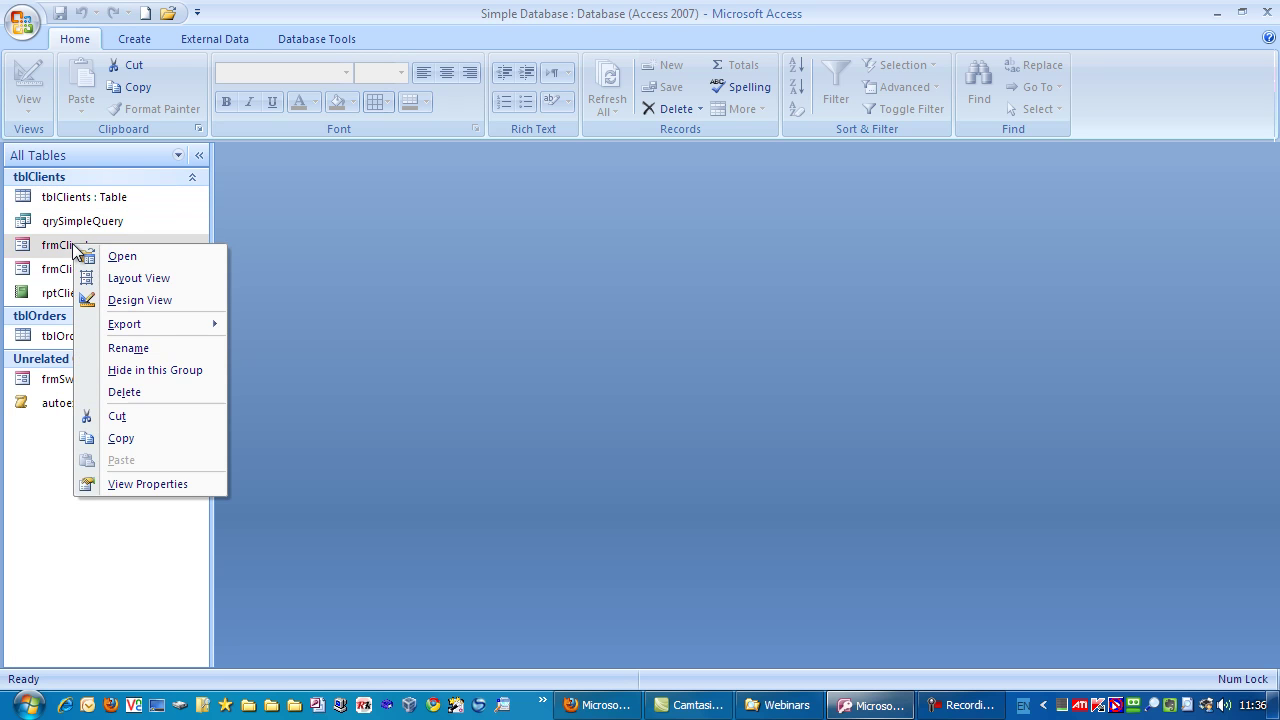
{"action": "left_click", "coordinate": [140, 299]}
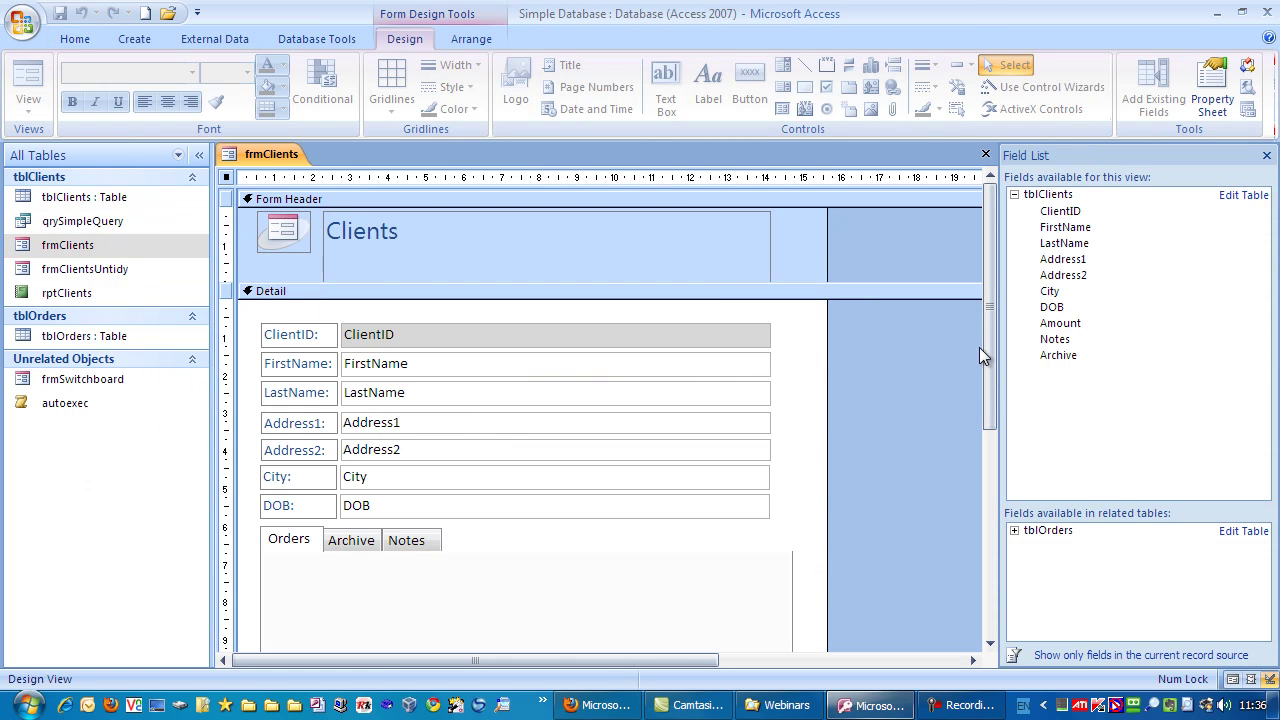
{"action": "left_click_drag", "start_coordinate": [984, 365], "coordinate": [1002, 480]}
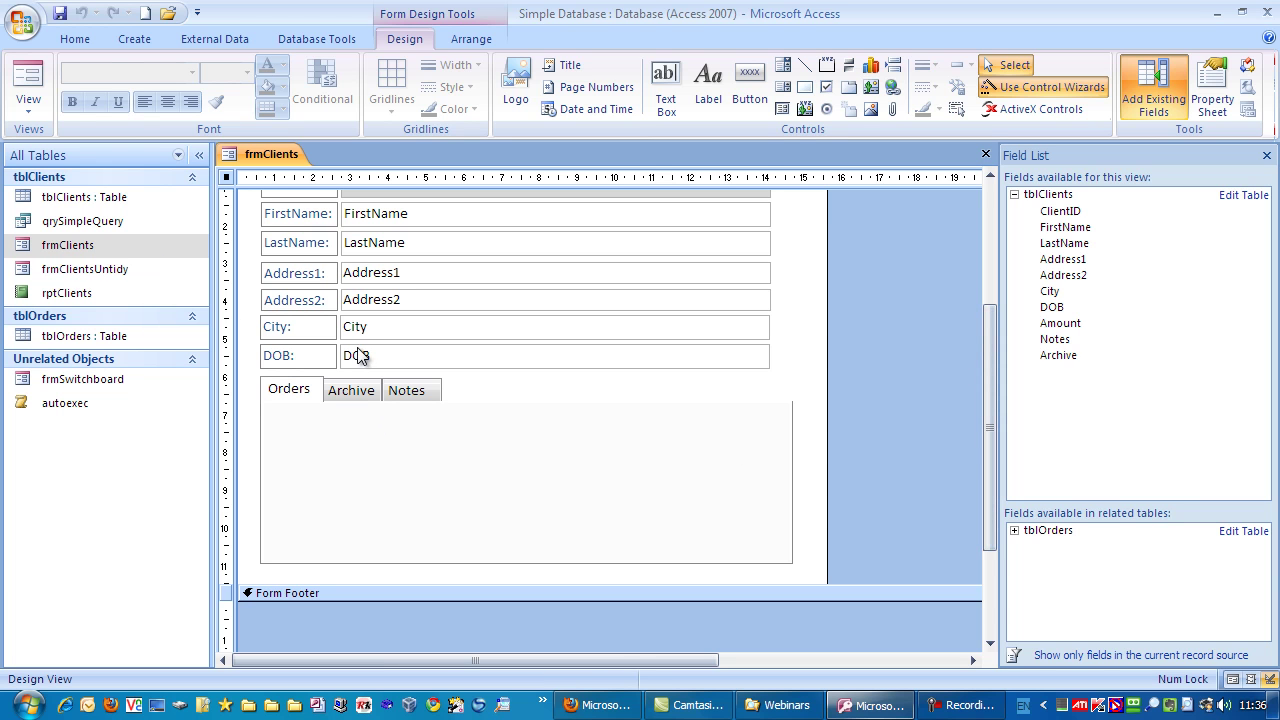
{"action": "left_click", "coordinate": [488, 393]}
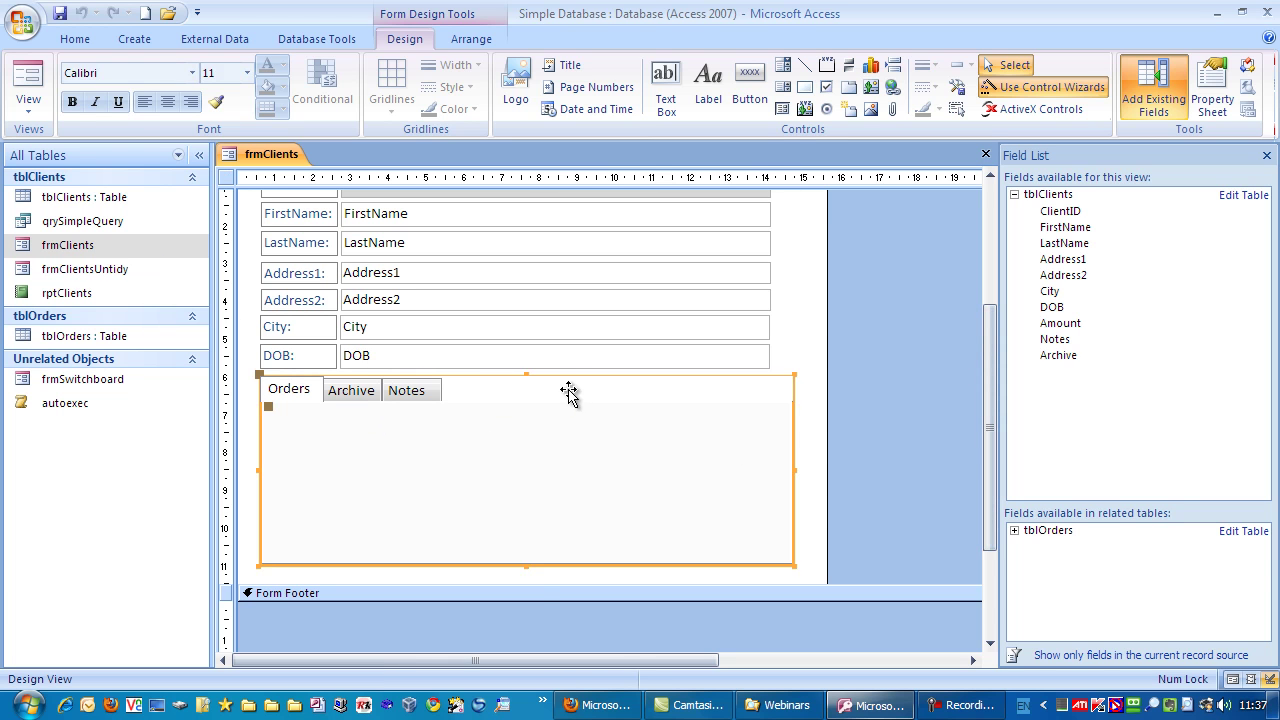
{"action": "left_click", "coordinate": [537, 606]}
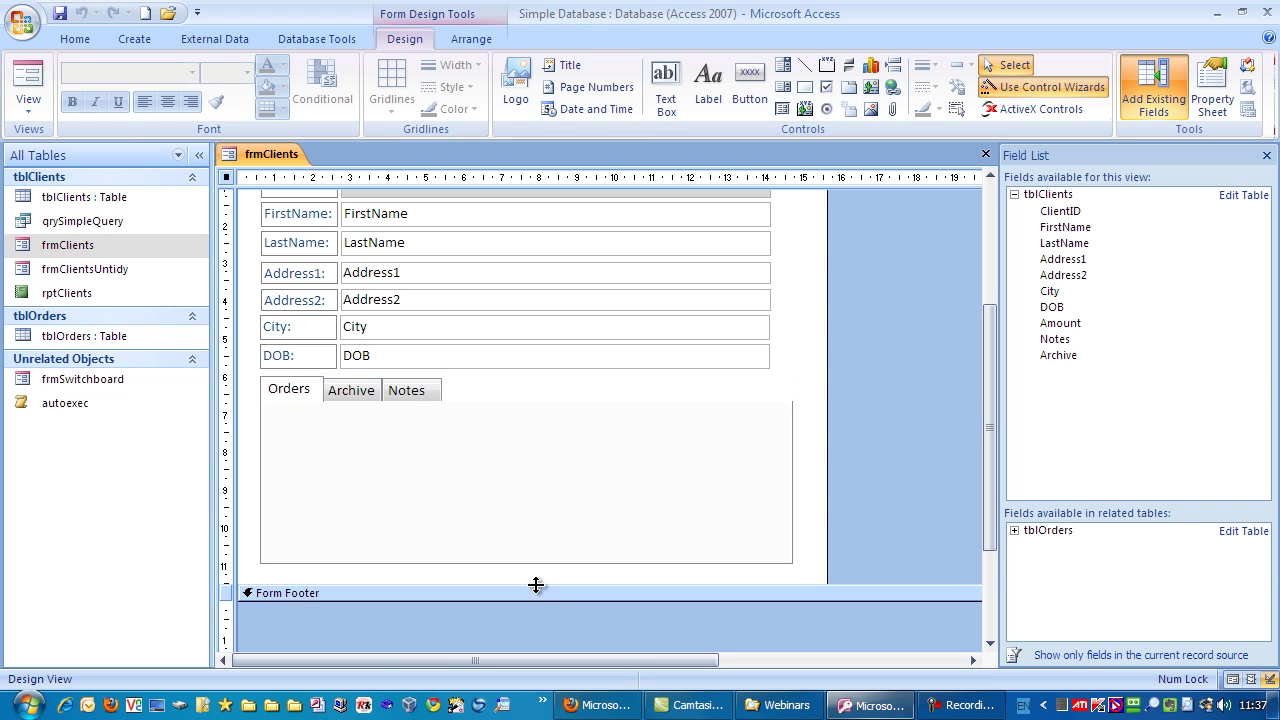
{"action": "left_click_drag", "start_coordinate": [534, 585], "coordinate": [535, 634]}
{"action": "left_click_drag", "start_coordinate": [531, 398], "coordinate": [528, 450]}
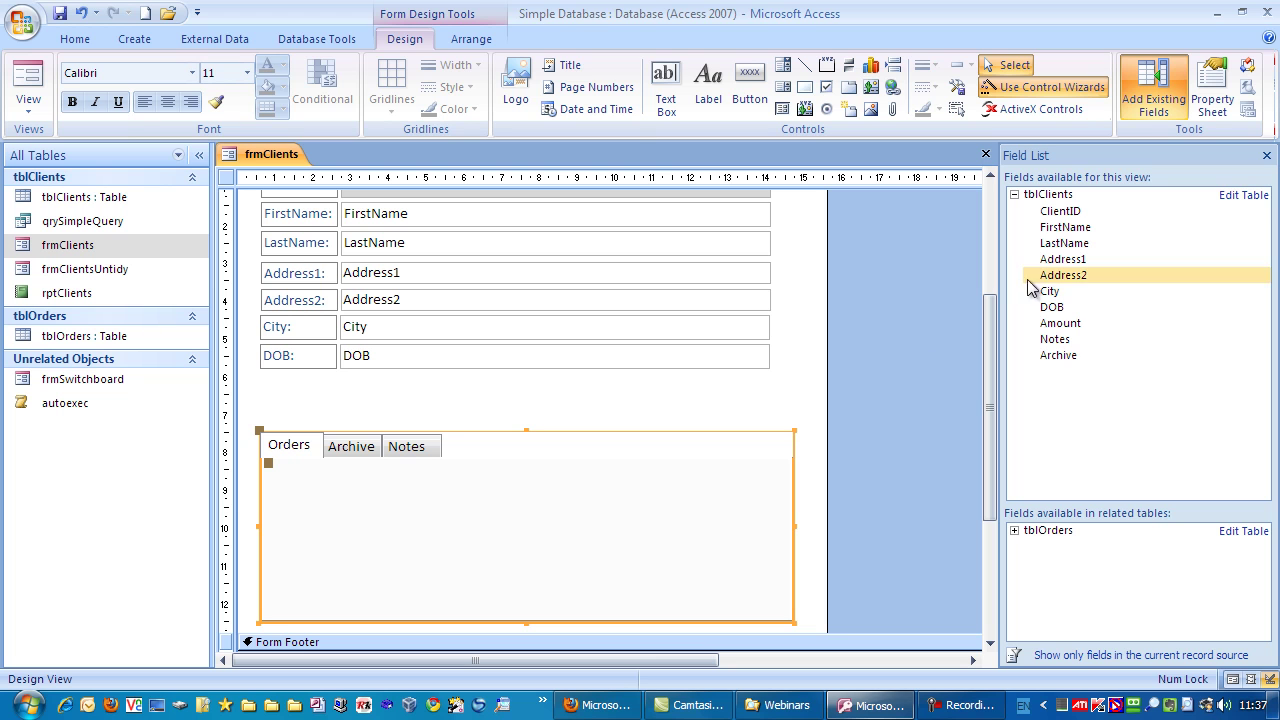
- Drag Amount from the Field List onto the form below DOB
{"action": "left_click", "coordinate": [1267, 155]}
{"action": "left_click", "coordinate": [1155, 110]}
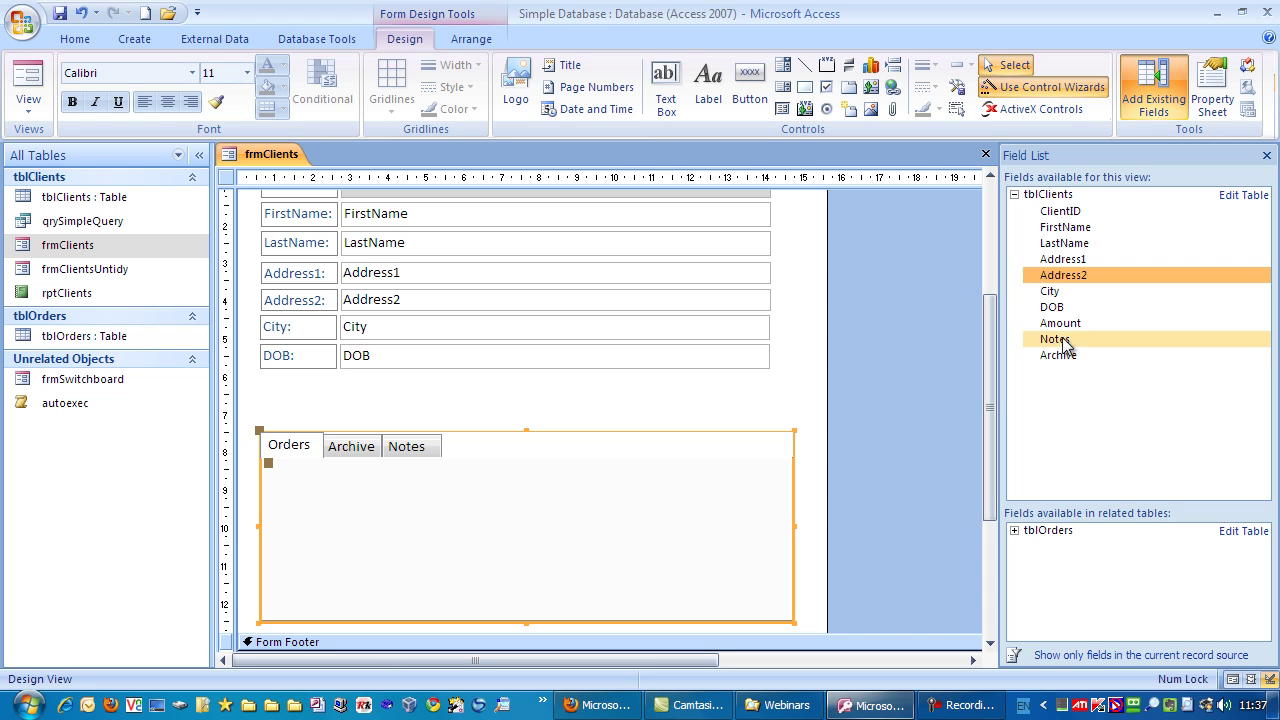
{"action": "left_click_drag", "start_coordinate": [1063, 323], "coordinate": [348, 388]}
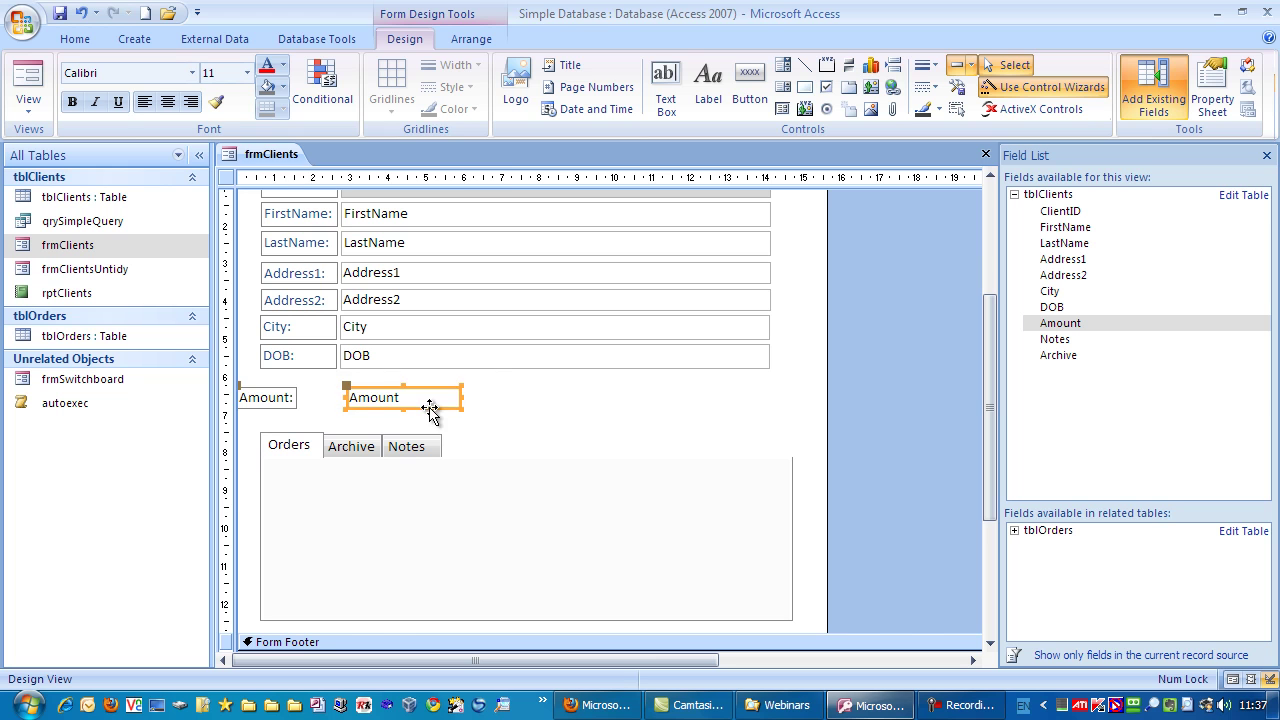
{"action": "left_click_drag", "start_coordinate": [429, 405], "coordinate": [478, 401]}
- Left-align the Amount label and text box with the DOB controls
{"action": "left_click", "coordinate": [494, 417]}
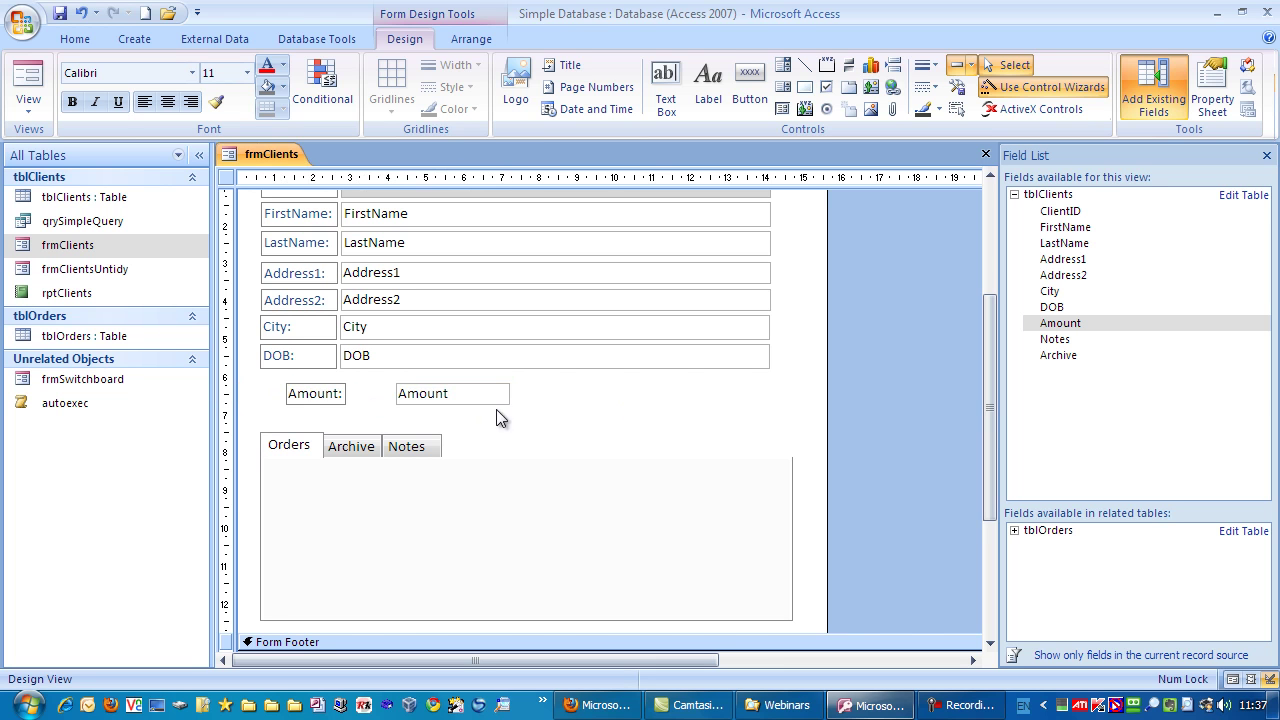
{"action": "left_click_drag", "start_coordinate": [272, 402], "coordinate": [309, 362]}
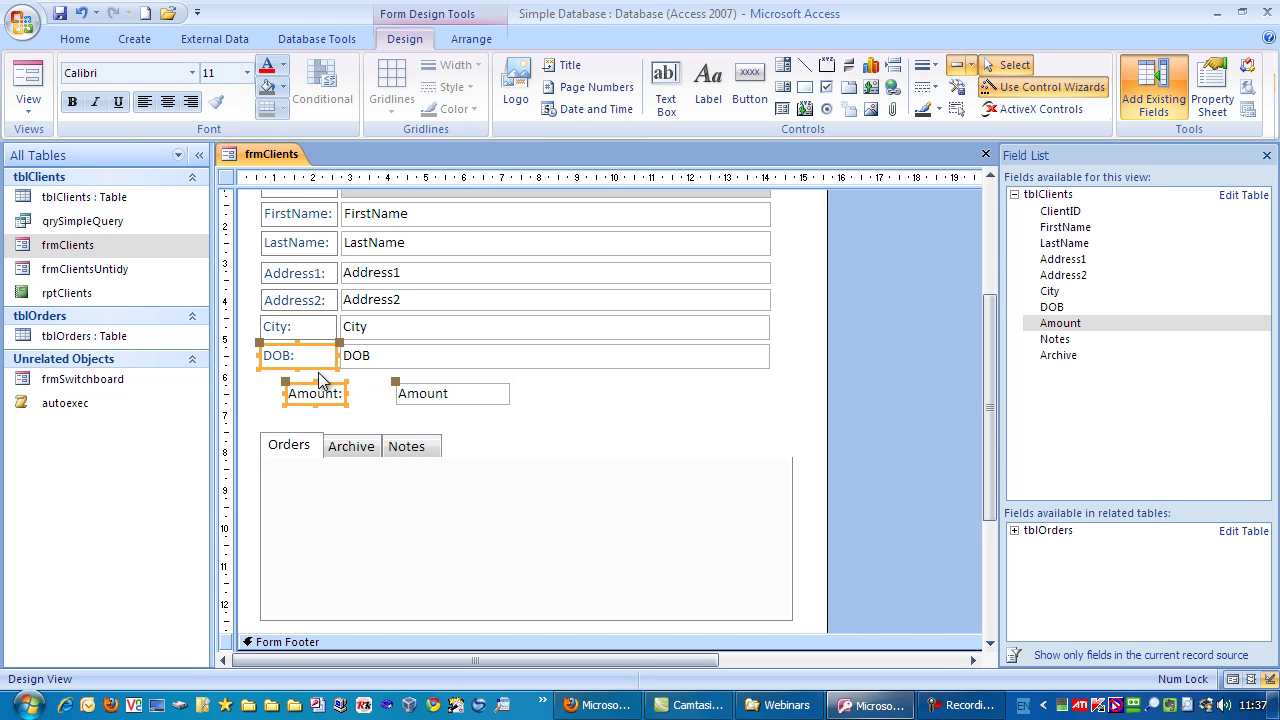
{"action": "right_click", "coordinate": [296, 360]}
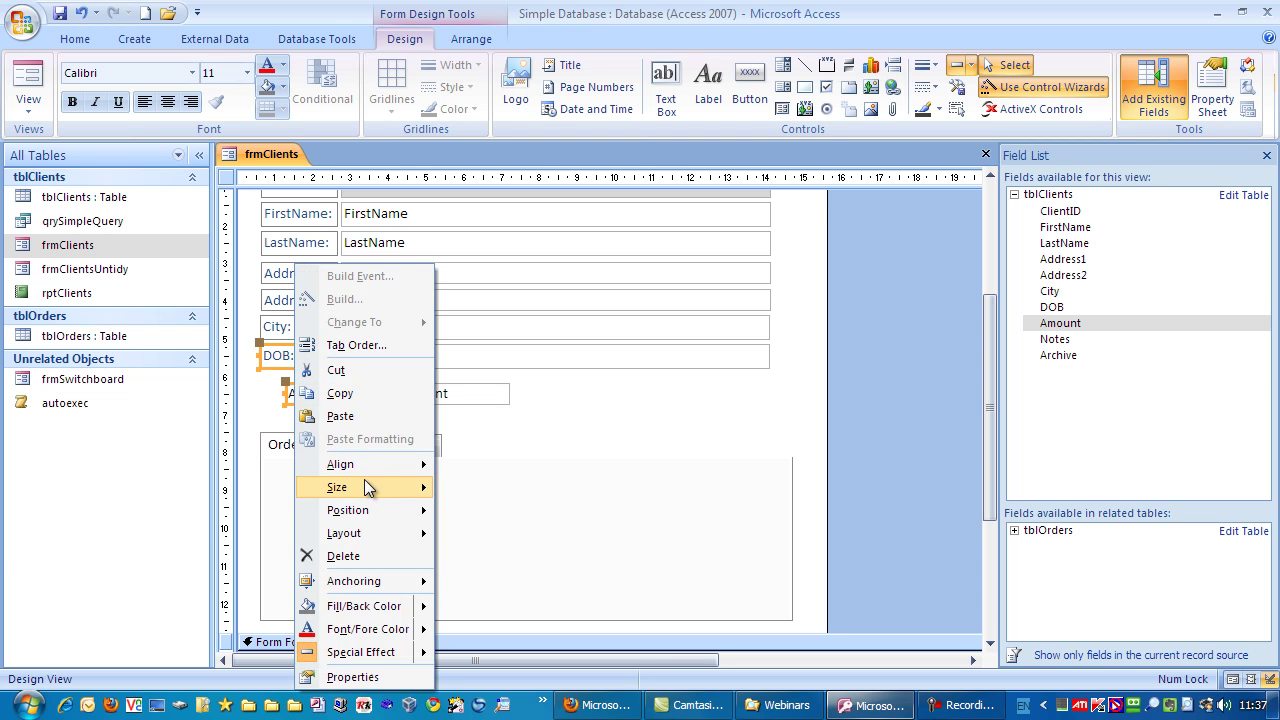
{"action": "mouse_move", "coordinate": [368, 466]}
{"action": "left_click", "coordinate": [468, 466]}
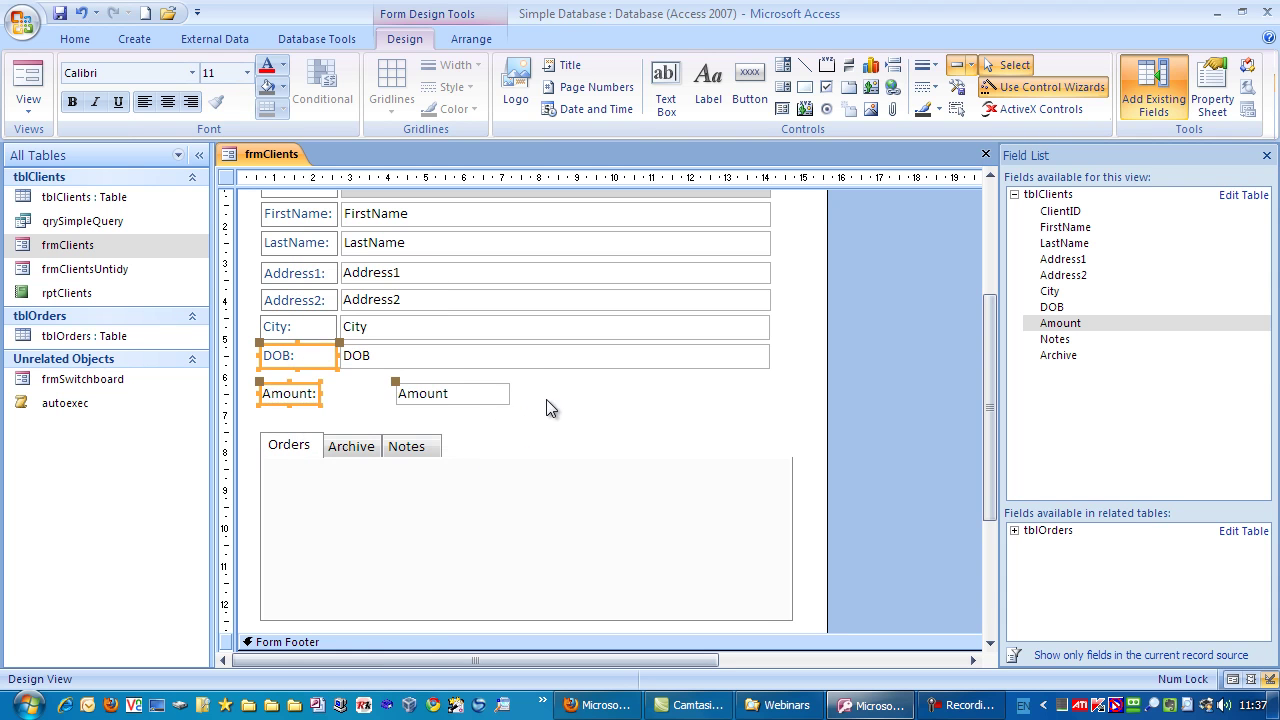
{"action": "left_click_drag", "start_coordinate": [548, 405], "coordinate": [460, 362]}
{"action": "right_click", "coordinate": [460, 360]}
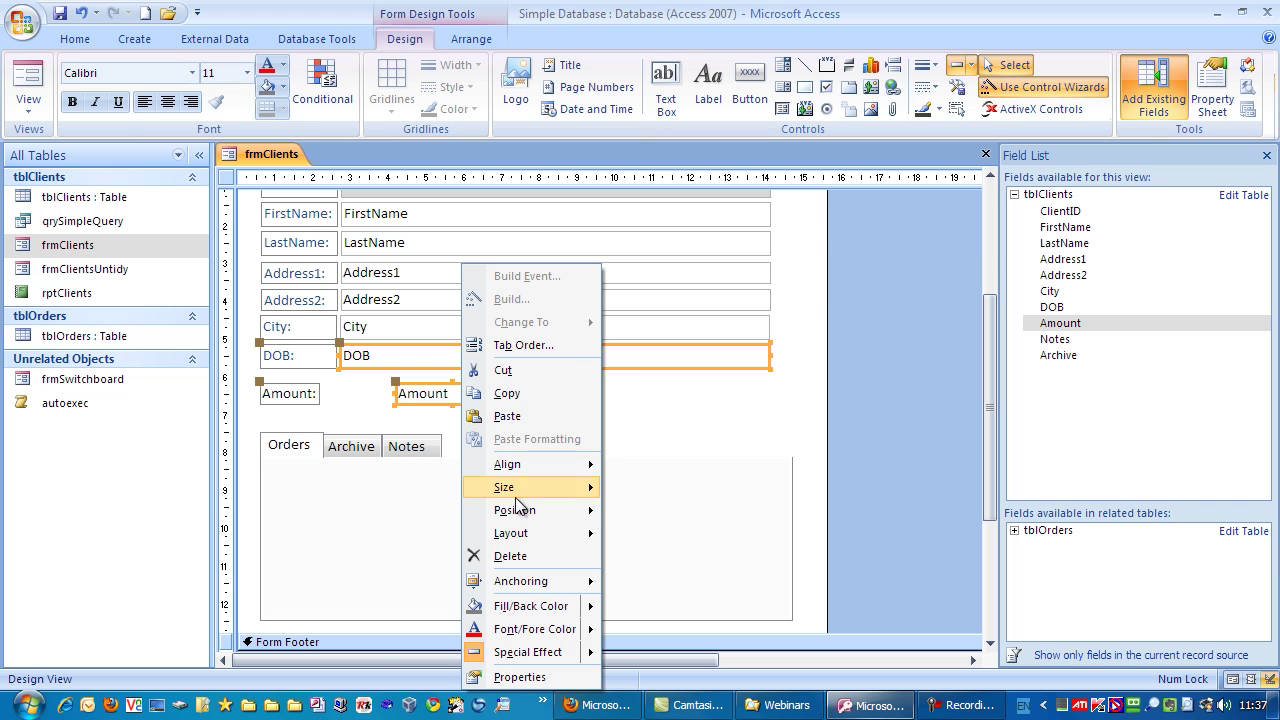
{"action": "mouse_move", "coordinate": [526, 466]}
{"action": "left_click", "coordinate": [642, 467]}
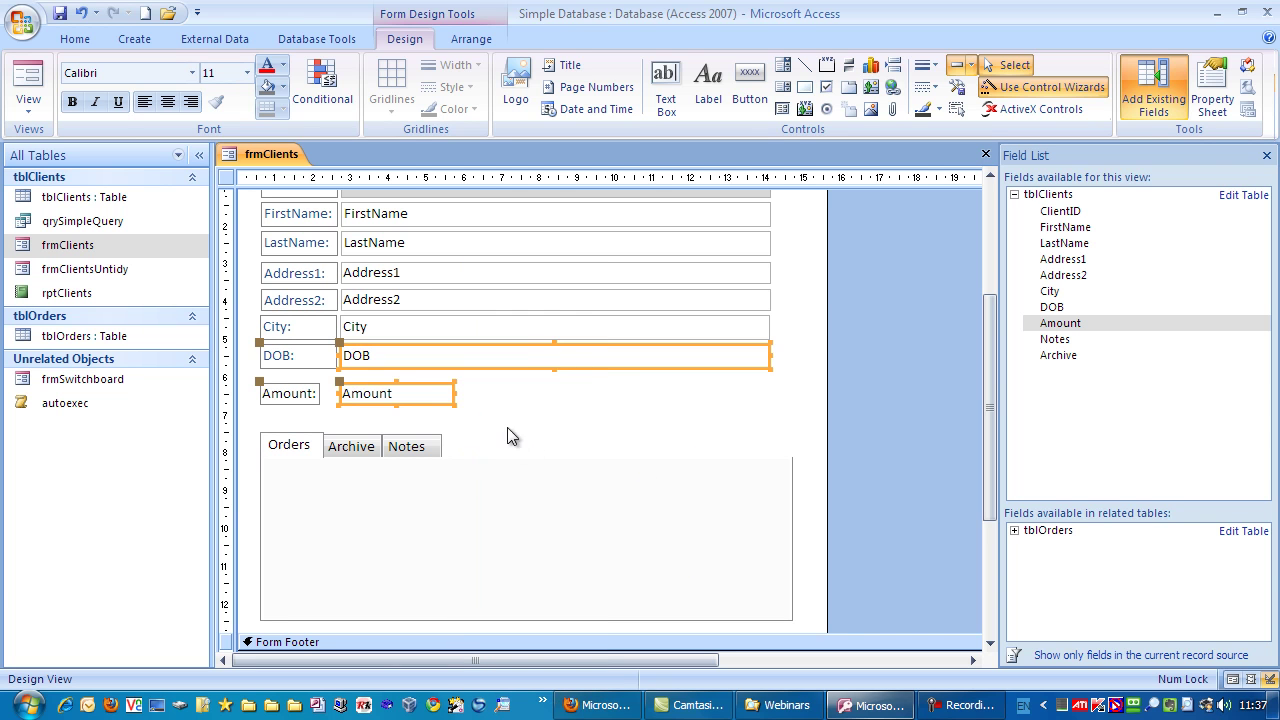
- Nudge the Amount box up closer to DOB
{"action": "left_click", "coordinate": [414, 397]}
{"action": "left_click_drag", "start_coordinate": [403, 391], "coordinate": [403, 384]}
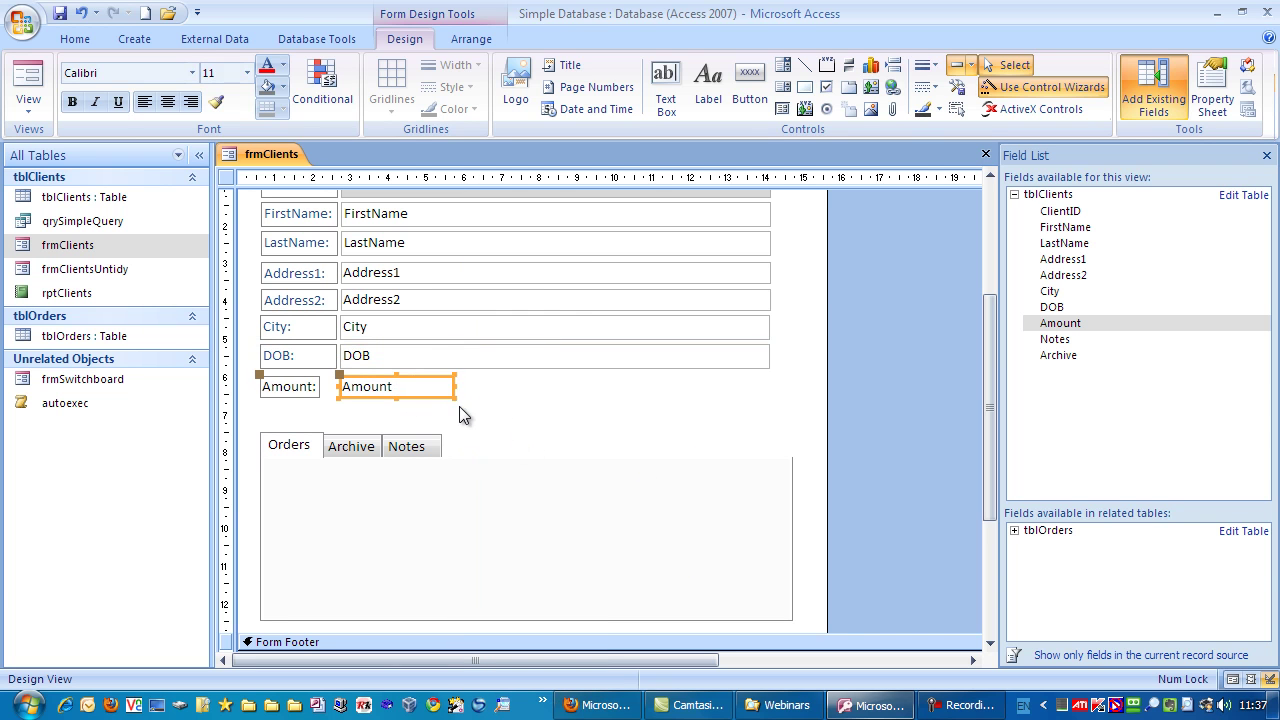
{"action": "key", "text": "ctrl+Up"}
{"action": "key", "text": "ctrl+Up"}
{"action": "key", "text": "ctrl+Up"}
{"action": "key", "text": "ctrl+Up"}
{"action": "left_click", "coordinate": [470, 401]}
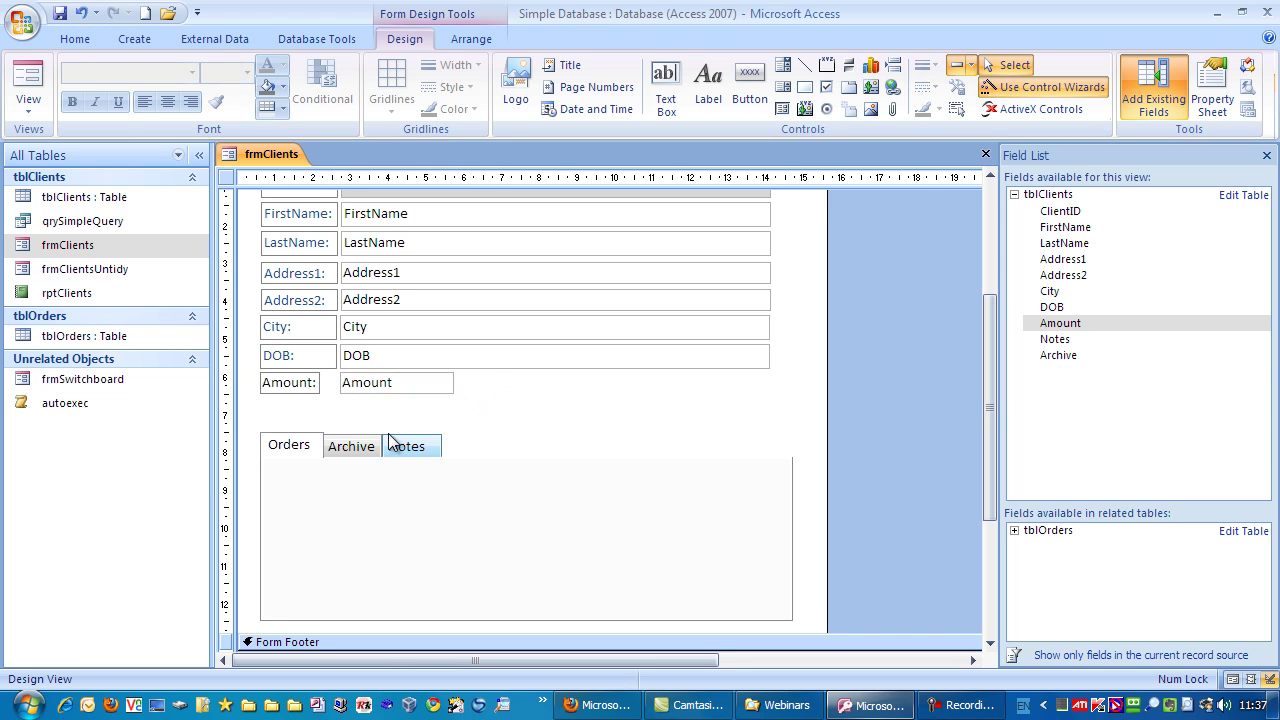
- Size the DOB and Amount labels and boxes to matching widths, then shift the tab control down
{"action": "left_click", "coordinate": [305, 356]}
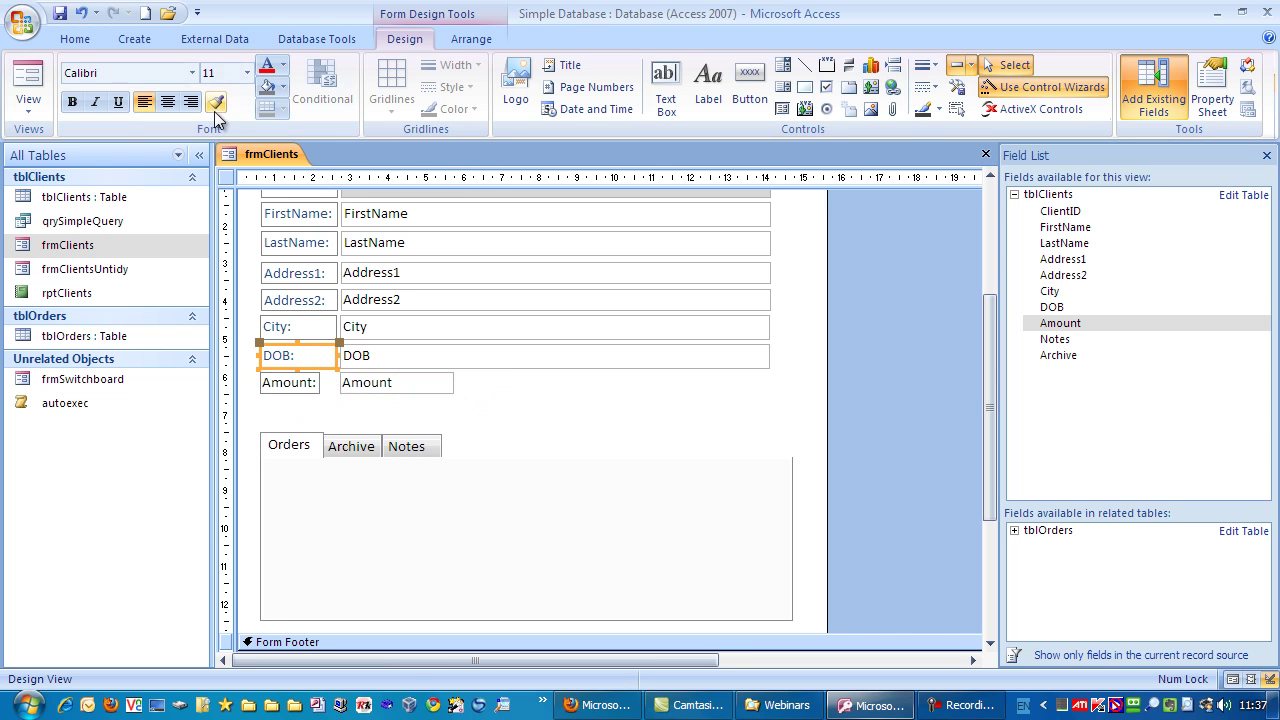
{"action": "left_click", "coordinate": [286, 382]}
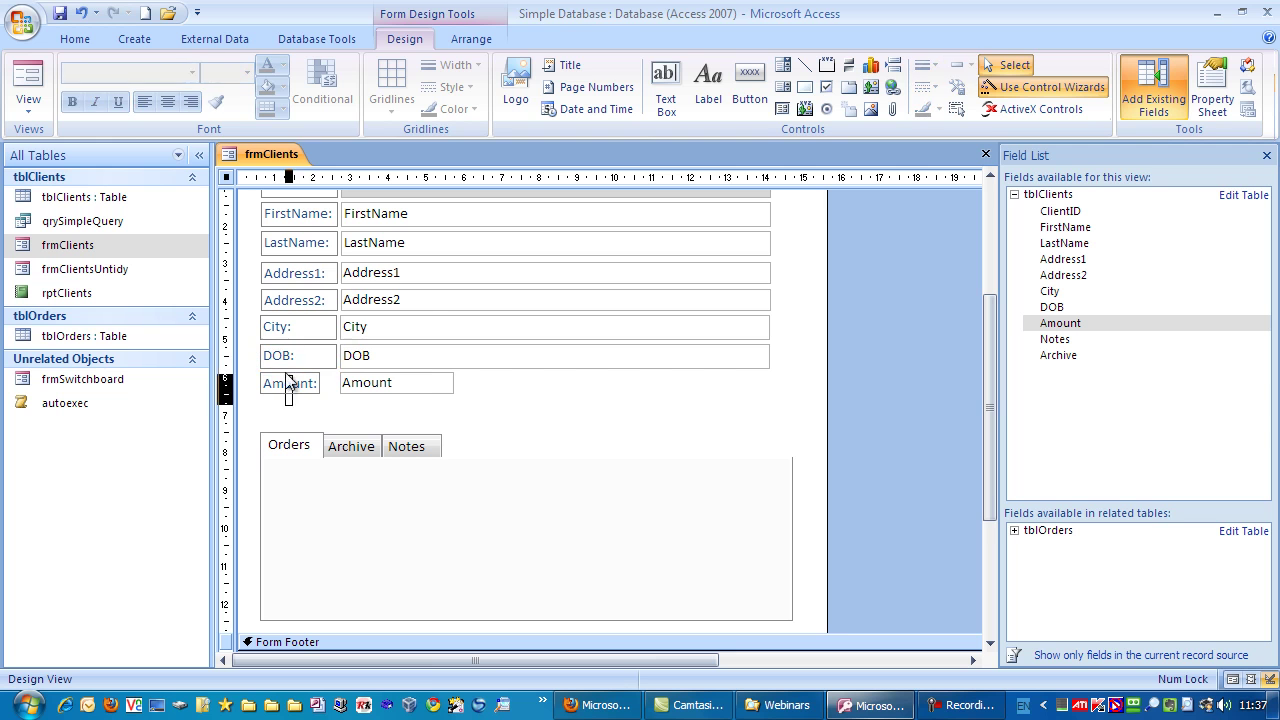
{"action": "left_click", "coordinate": [283, 358], "text": "shift"}
{"action": "right_click", "coordinate": [285, 358]}
{"action": "mouse_move", "coordinate": [371, 487]}
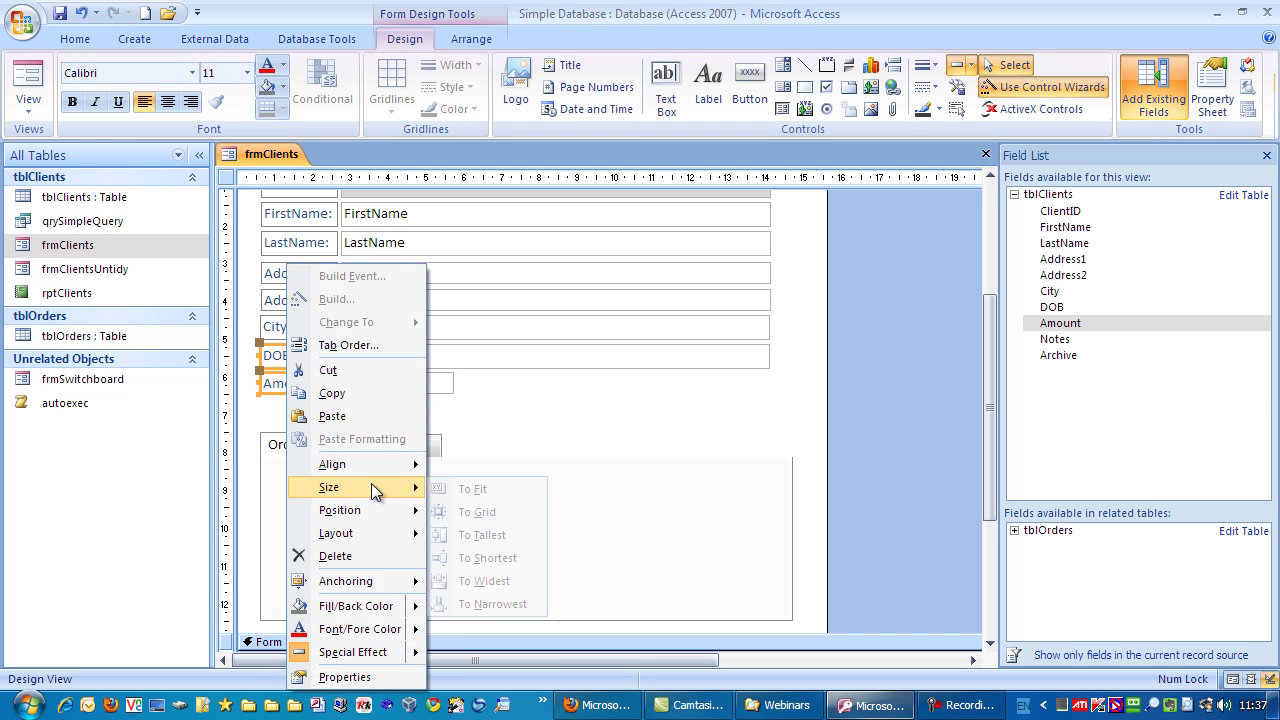
{"action": "left_click", "coordinate": [483, 582]}
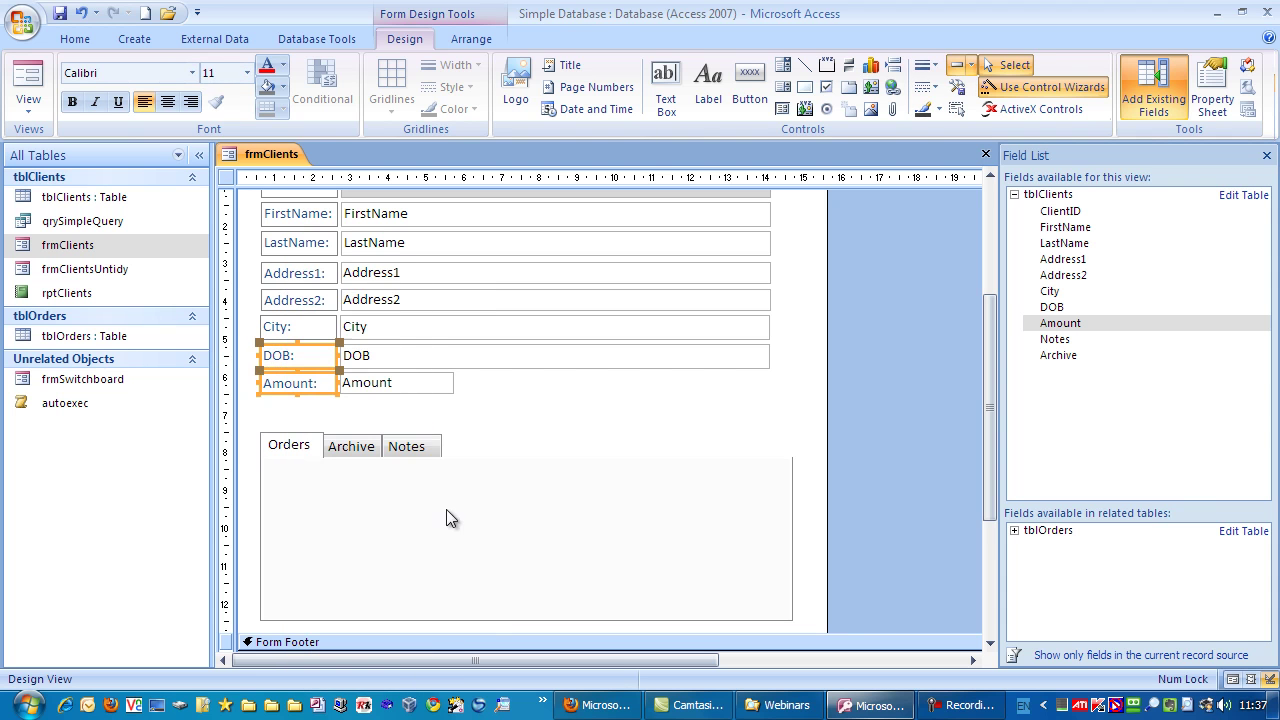
{"action": "left_click_drag", "start_coordinate": [477, 386], "coordinate": [420, 357]}
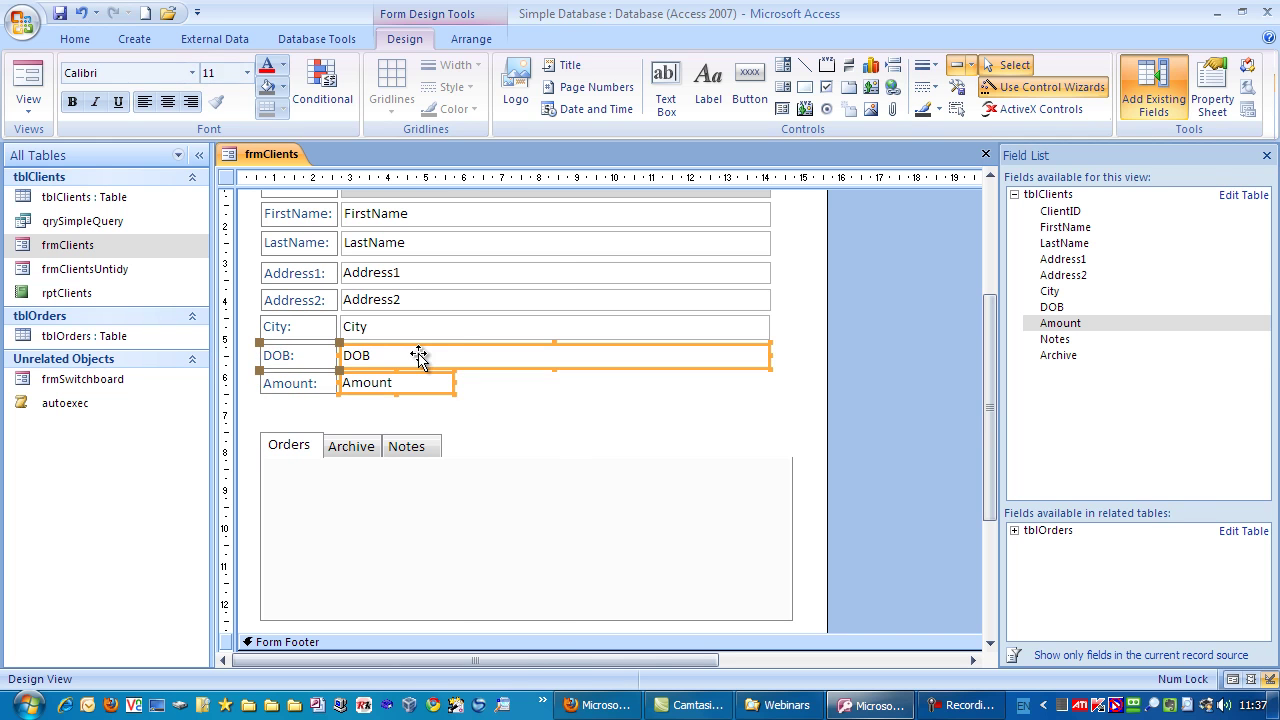
{"action": "right_click", "coordinate": [420, 357]}
{"action": "mouse_move", "coordinate": [485, 487]}
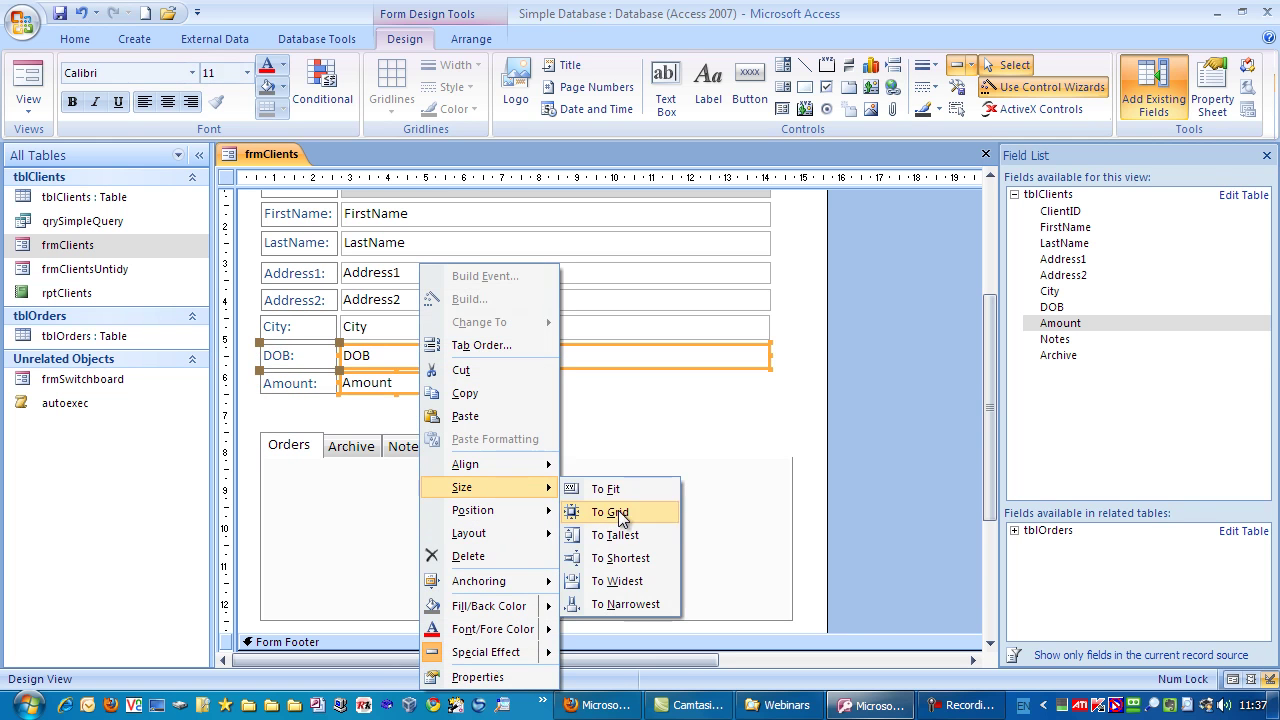
{"action": "left_click", "coordinate": [617, 578]}
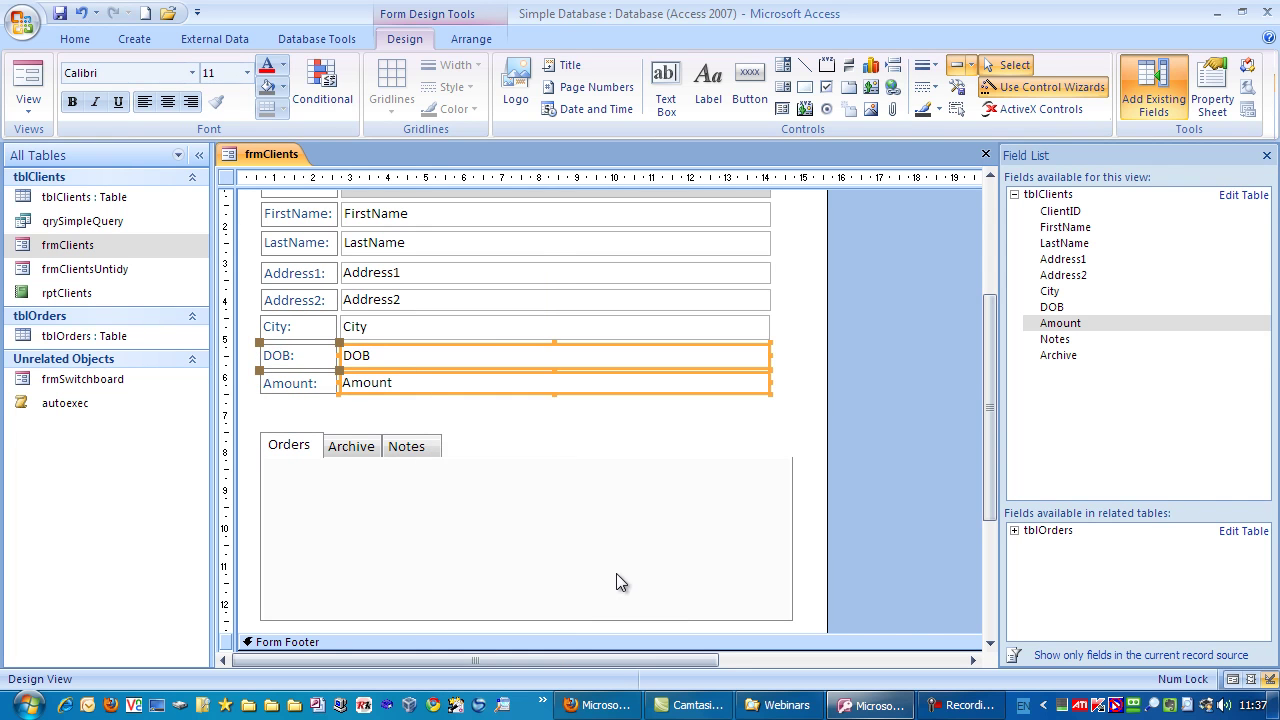
{"action": "left_click", "coordinate": [528, 447]}
{"action": "left_click_drag", "start_coordinate": [528, 447], "coordinate": [529, 459]}
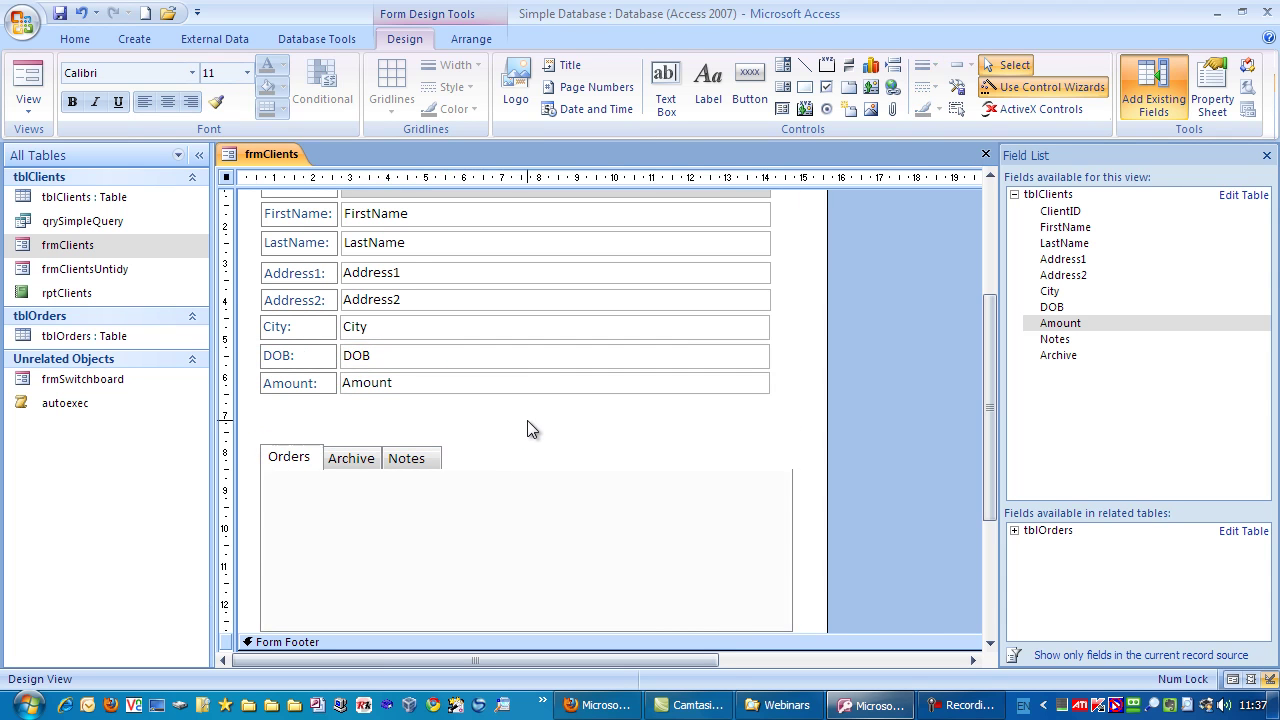
- Save the form and enter an Amount of 100 for the first client in Form View
{"action": "left_click", "coordinate": [61, 13]}
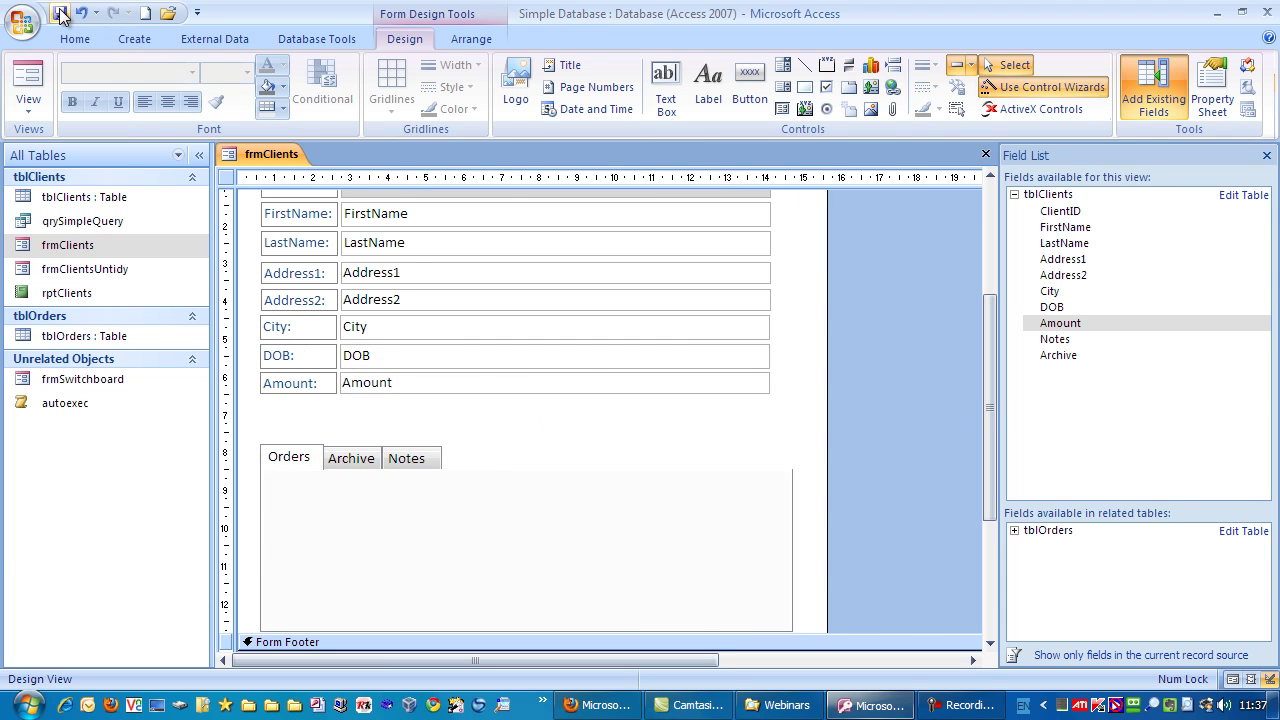
{"action": "left_click", "coordinate": [29, 78]}
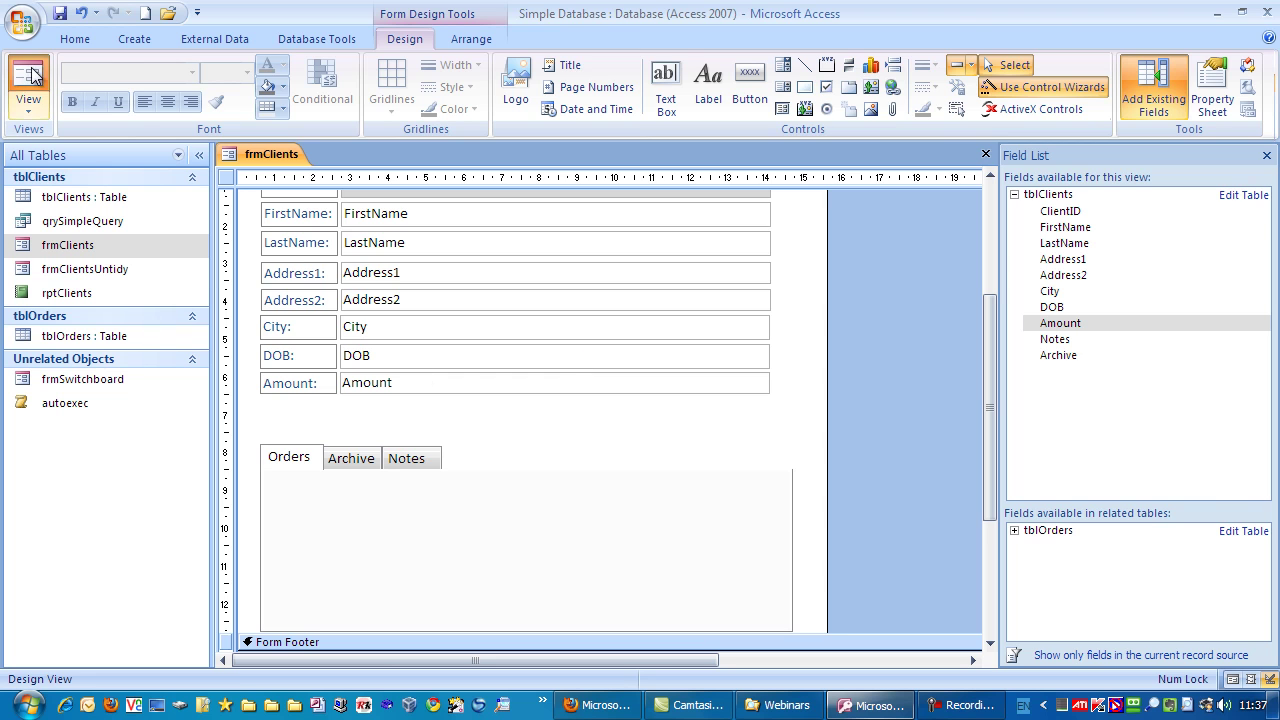
{"action": "key", "text": "Tab"}
{"action": "key", "text": "Tab"}
{"action": "key", "text": "Tab"}
{"action": "key", "text": "Tab"}
{"action": "key", "text": "Tab"}
{"action": "key", "text": "Tab"}
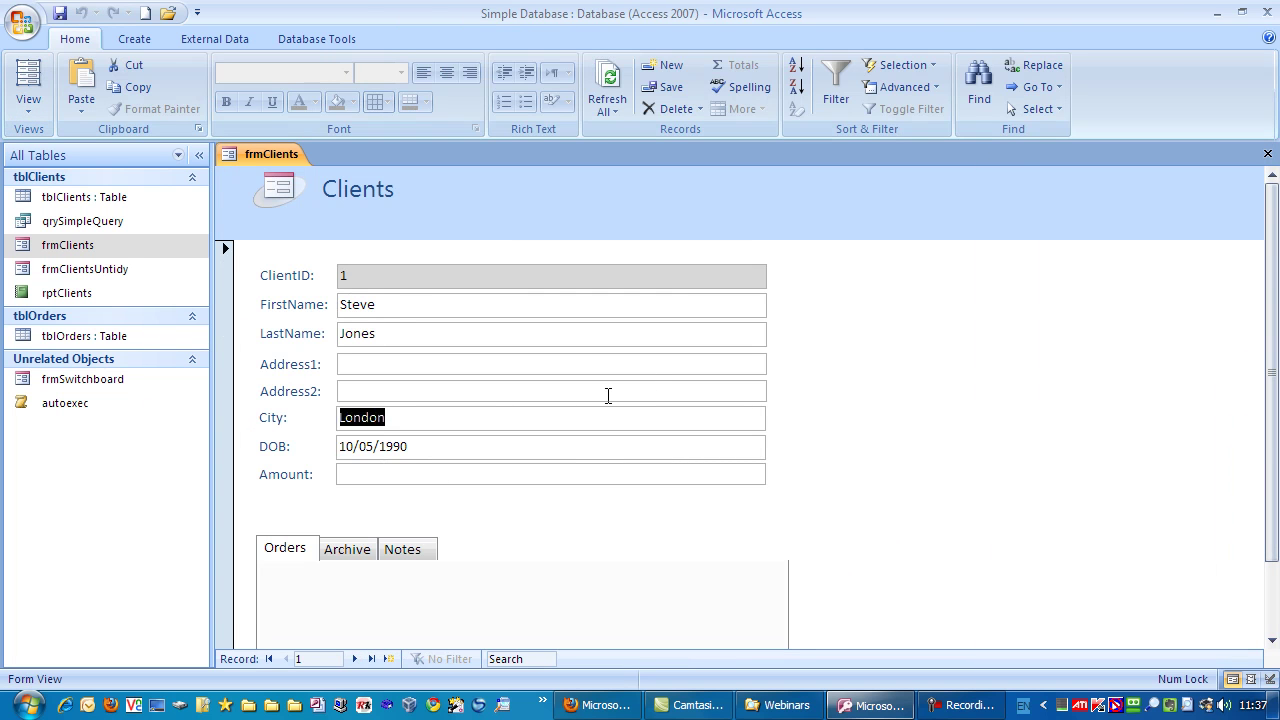
{"action": "left_click", "coordinate": [549, 401]}
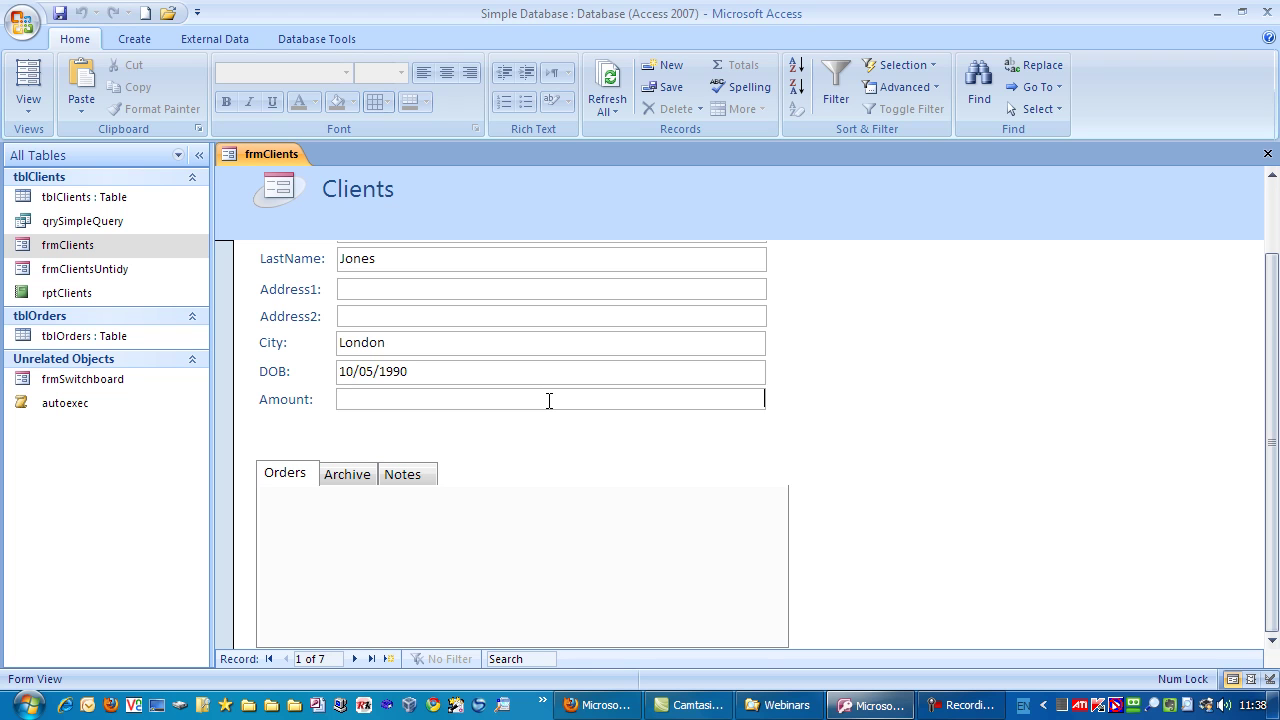
{"action": "type", "text": "100"}
{"action": "key", "text": "Tab"}
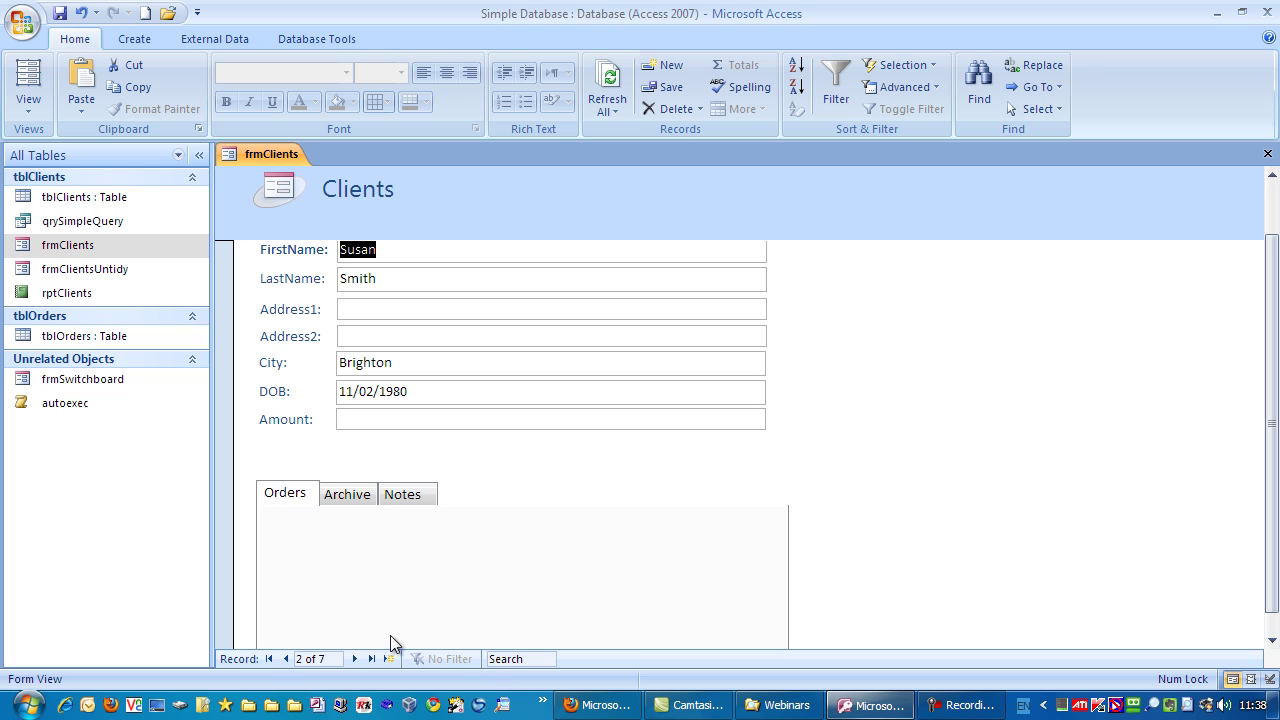
{"action": "left_click", "coordinate": [287, 659]}
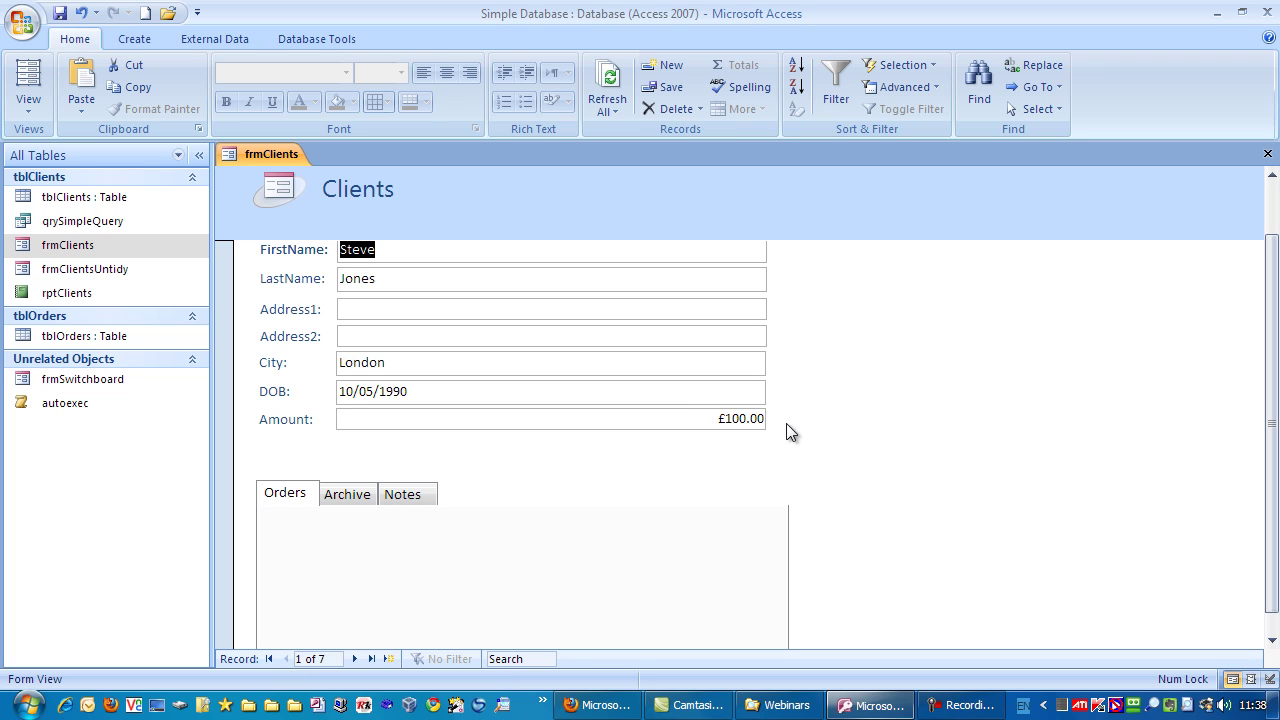
- Return to Design View, close the Field List and show the Property Sheet
{"action": "left_click", "coordinate": [27, 108]}
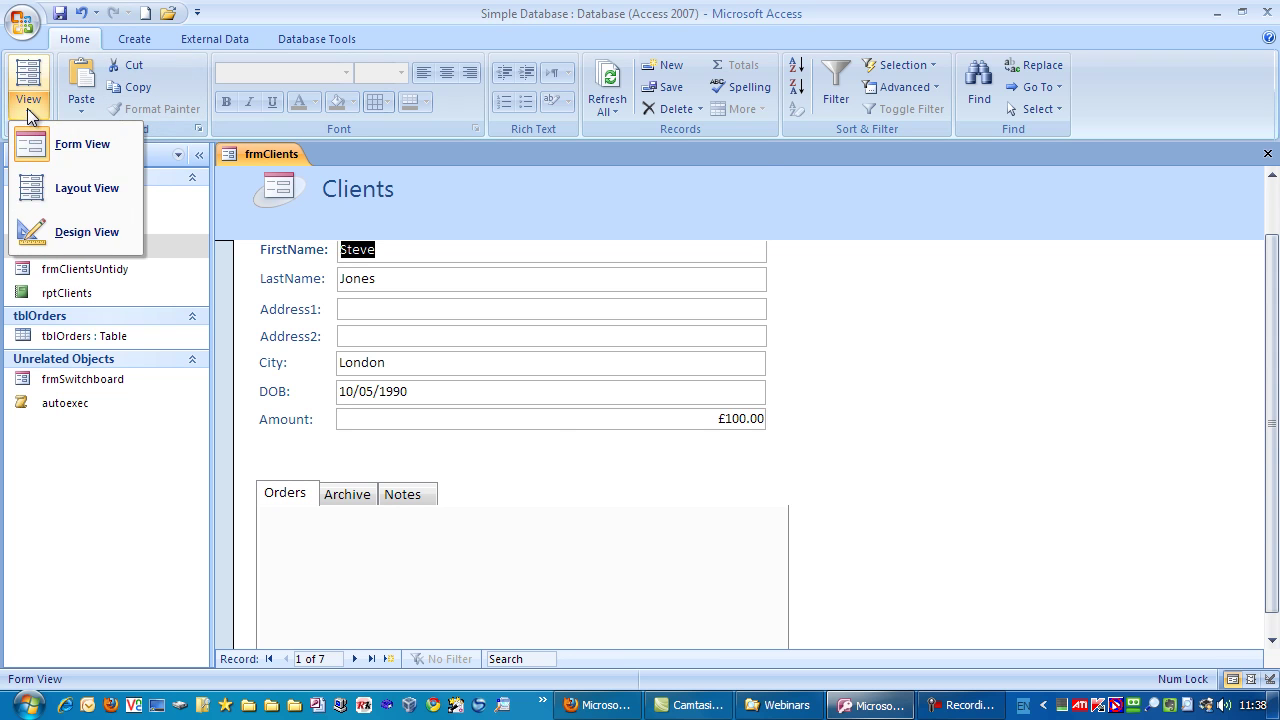
{"action": "left_click", "coordinate": [68, 231]}
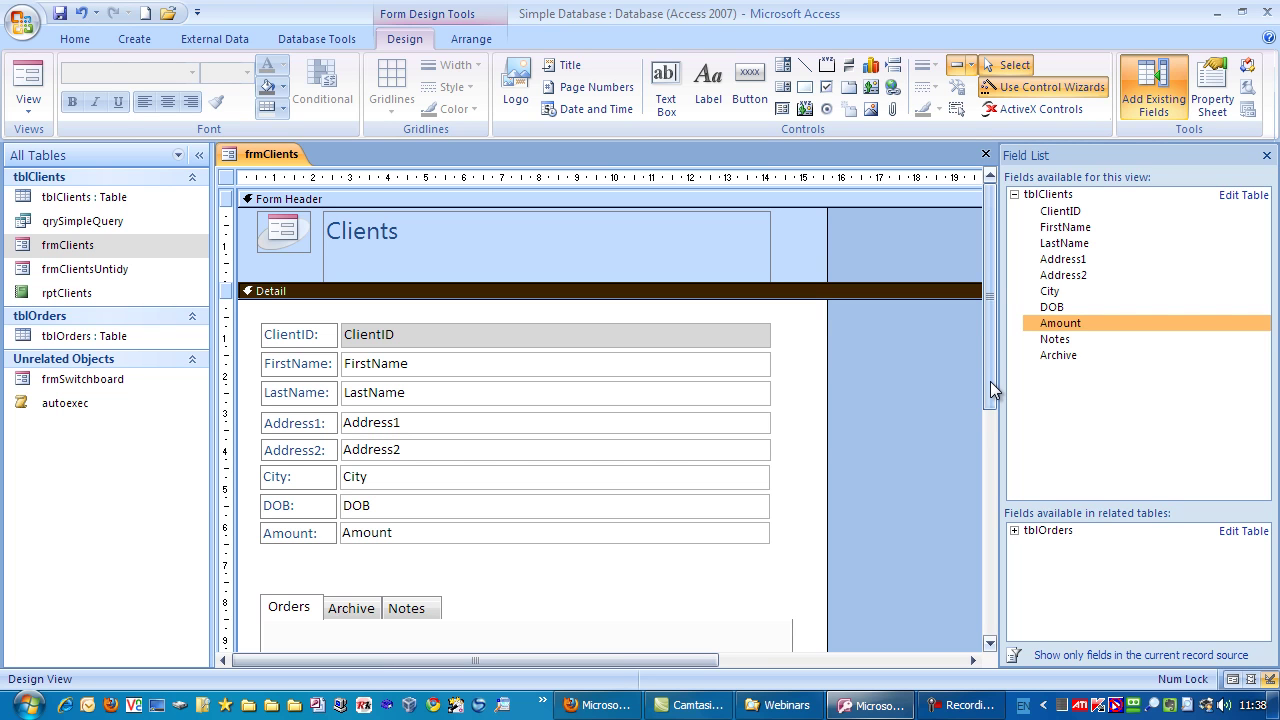
{"action": "left_click", "coordinate": [1267, 156]}
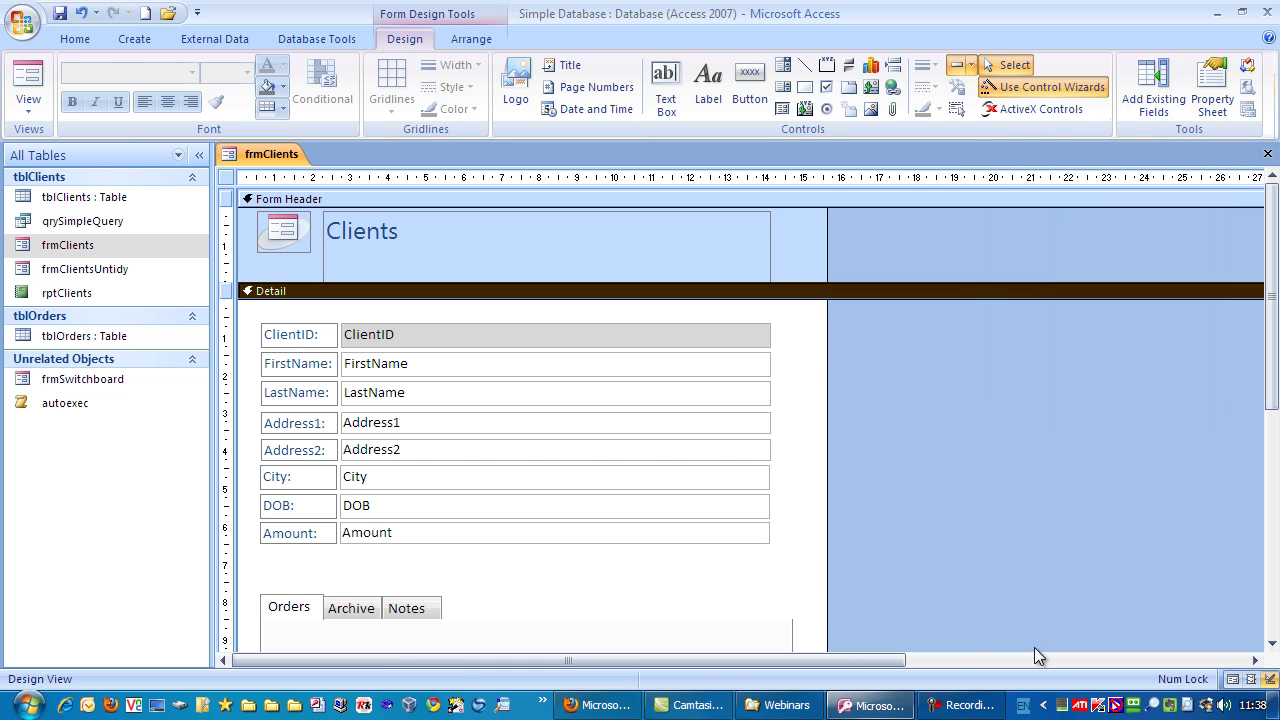
{"action": "left_click", "coordinate": [1207, 85]}
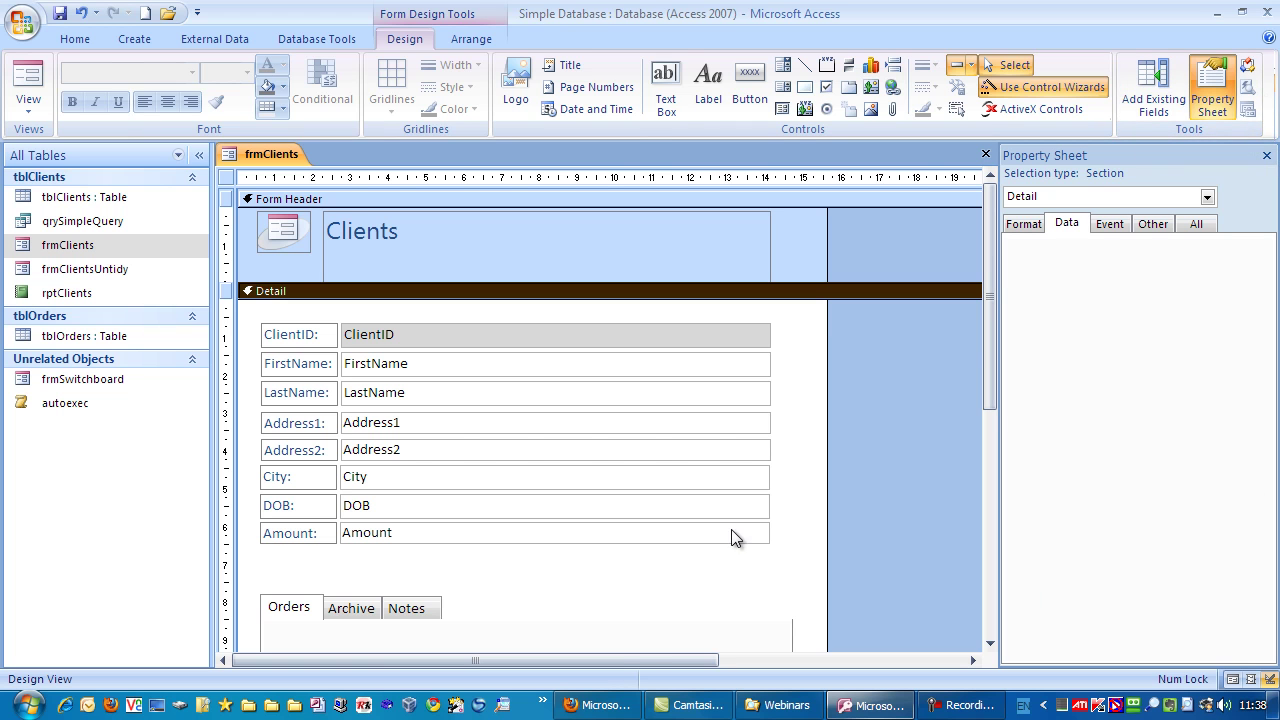
{"action": "left_click", "coordinate": [667, 80]}
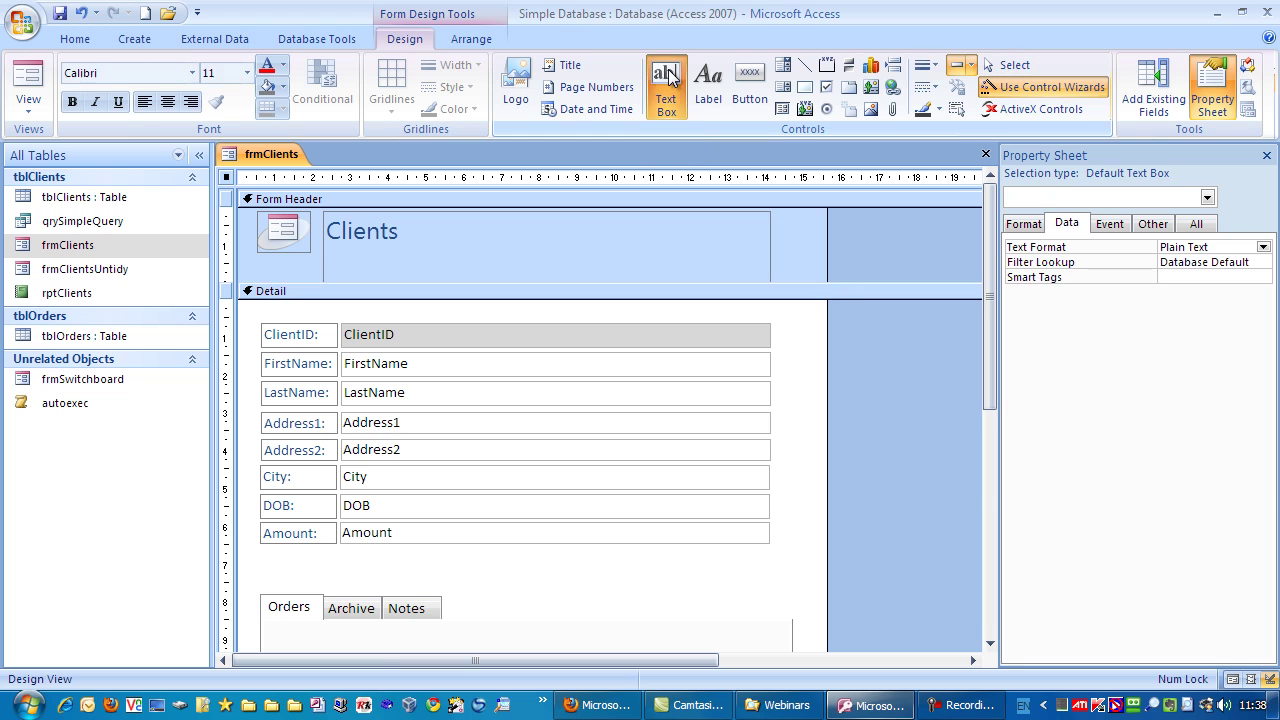
{"action": "left_click", "coordinate": [341, 557]}
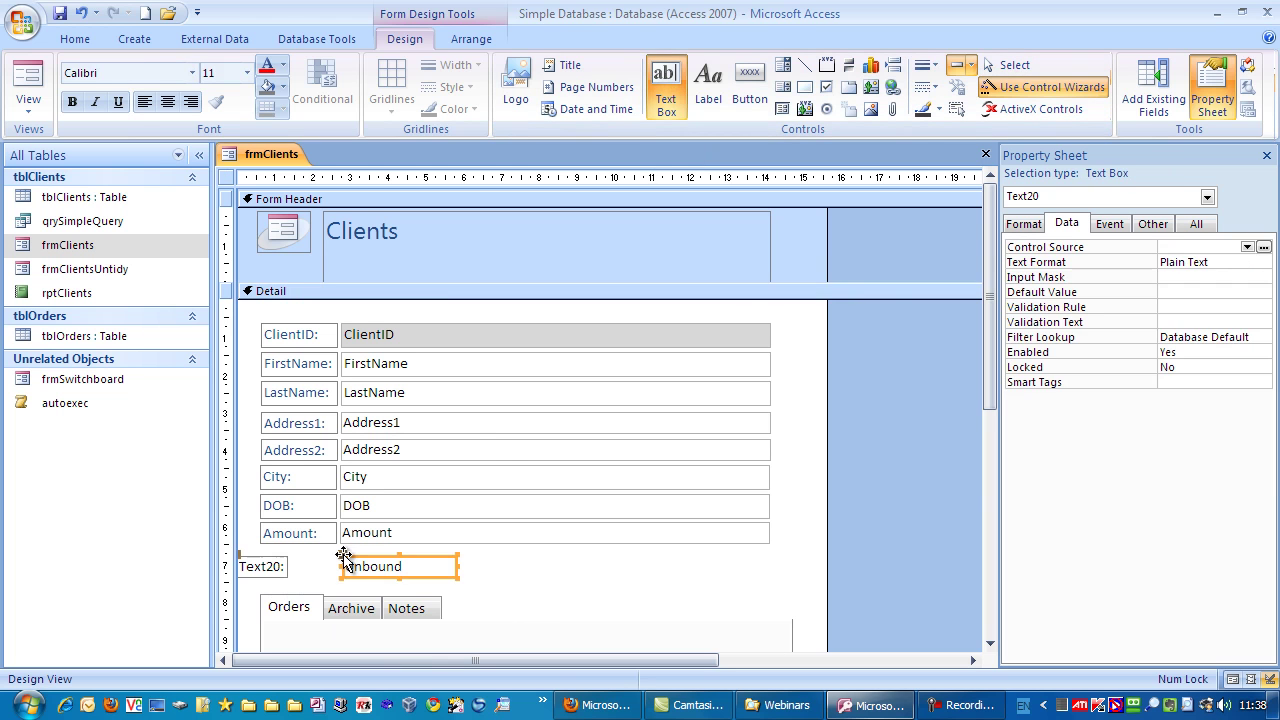
{"action": "left_click", "coordinate": [531, 580]}
{"action": "left_click", "coordinate": [432, 573]}
{"action": "left_click_drag", "start_coordinate": [432, 570], "coordinate": [475, 569]}
{"action": "left_click_drag", "start_coordinate": [258, 582], "coordinate": [290, 540]}
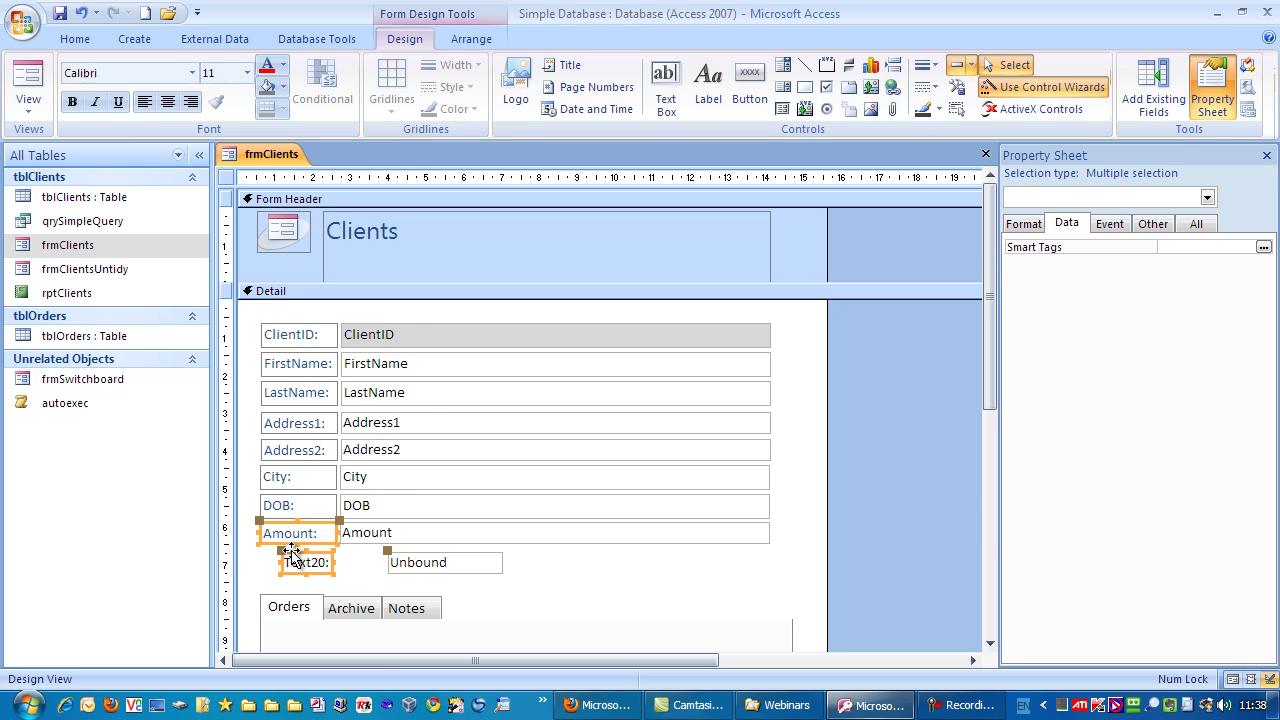
{"action": "right_click", "coordinate": [287, 540]}
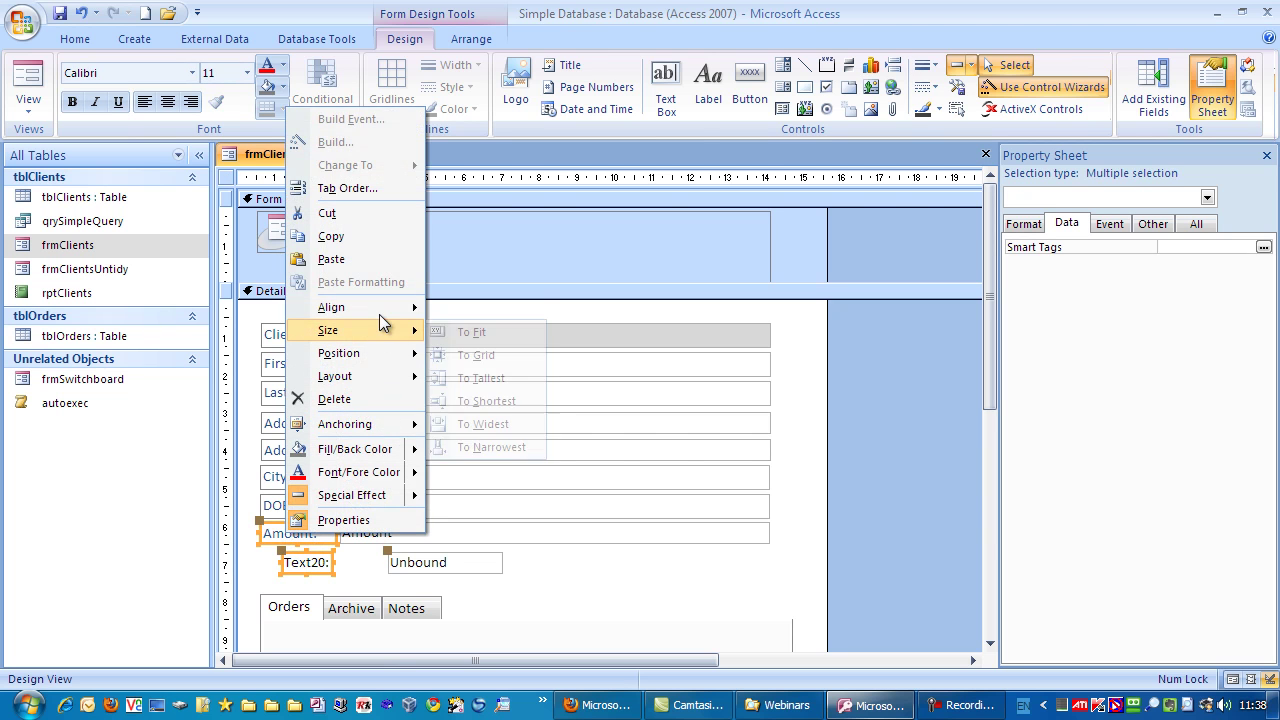
{"action": "mouse_move", "coordinate": [379, 308]}
{"action": "left_click", "coordinate": [467, 309]}
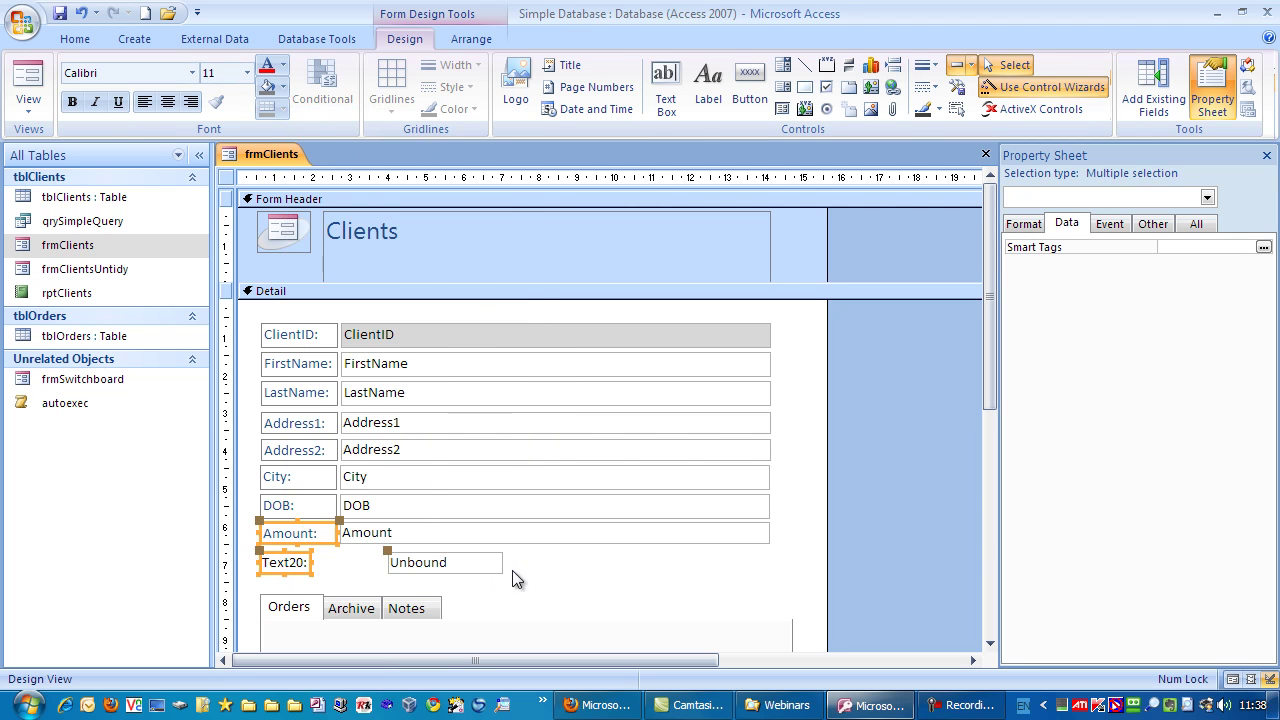
{"action": "left_click_drag", "start_coordinate": [516, 578], "coordinate": [483, 537]}
{"action": "right_click", "coordinate": [483, 537]}
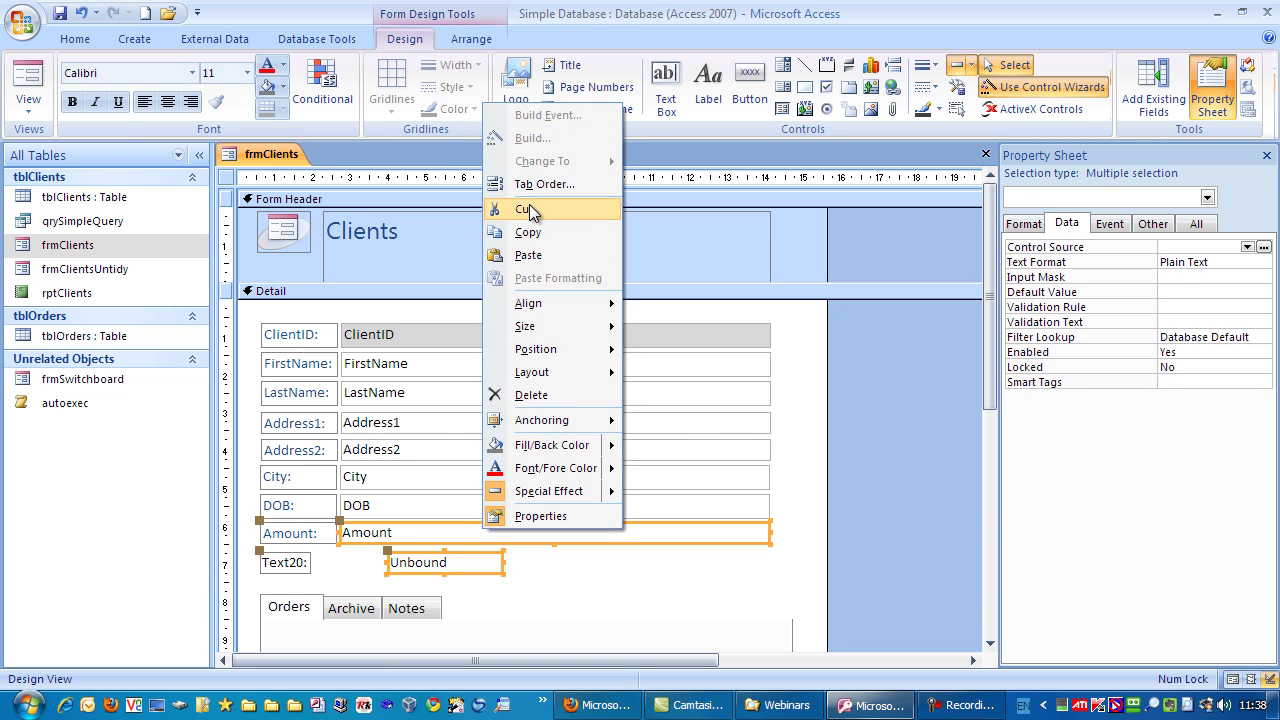
{"action": "mouse_move", "coordinate": [545, 305]}
{"action": "left_click", "coordinate": [680, 302]}
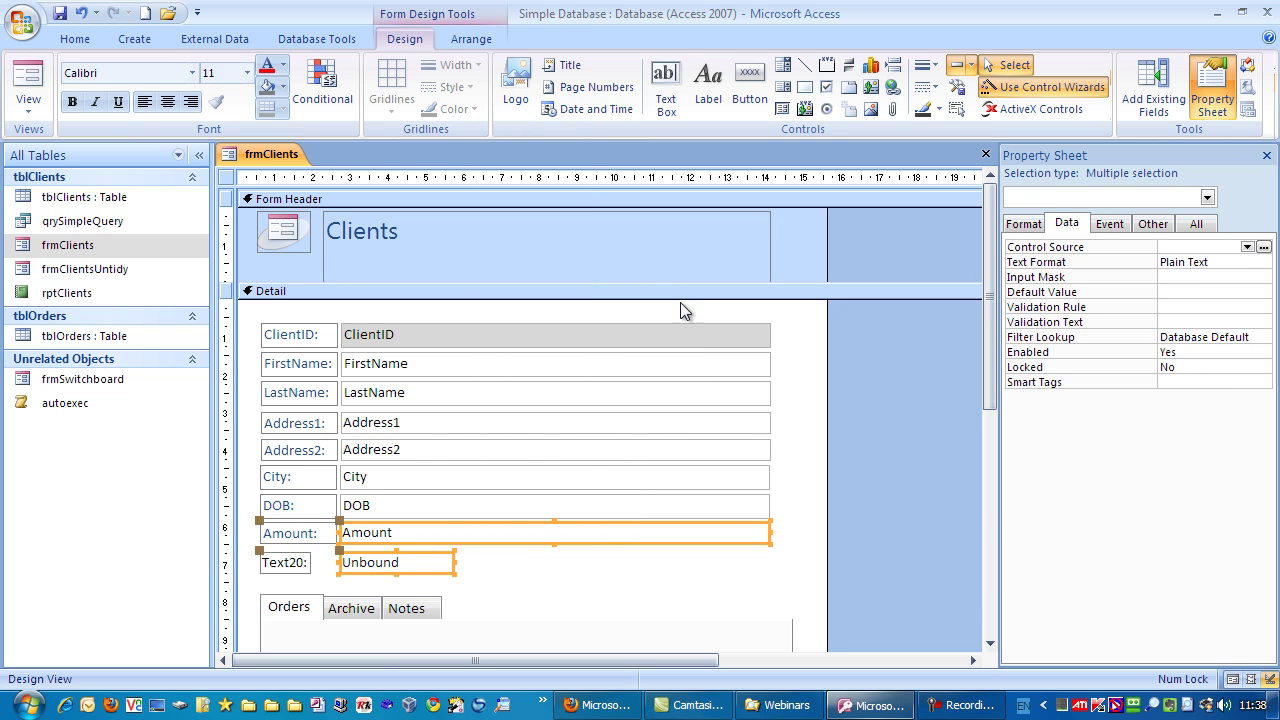
{"action": "right_click", "coordinate": [425, 536]}
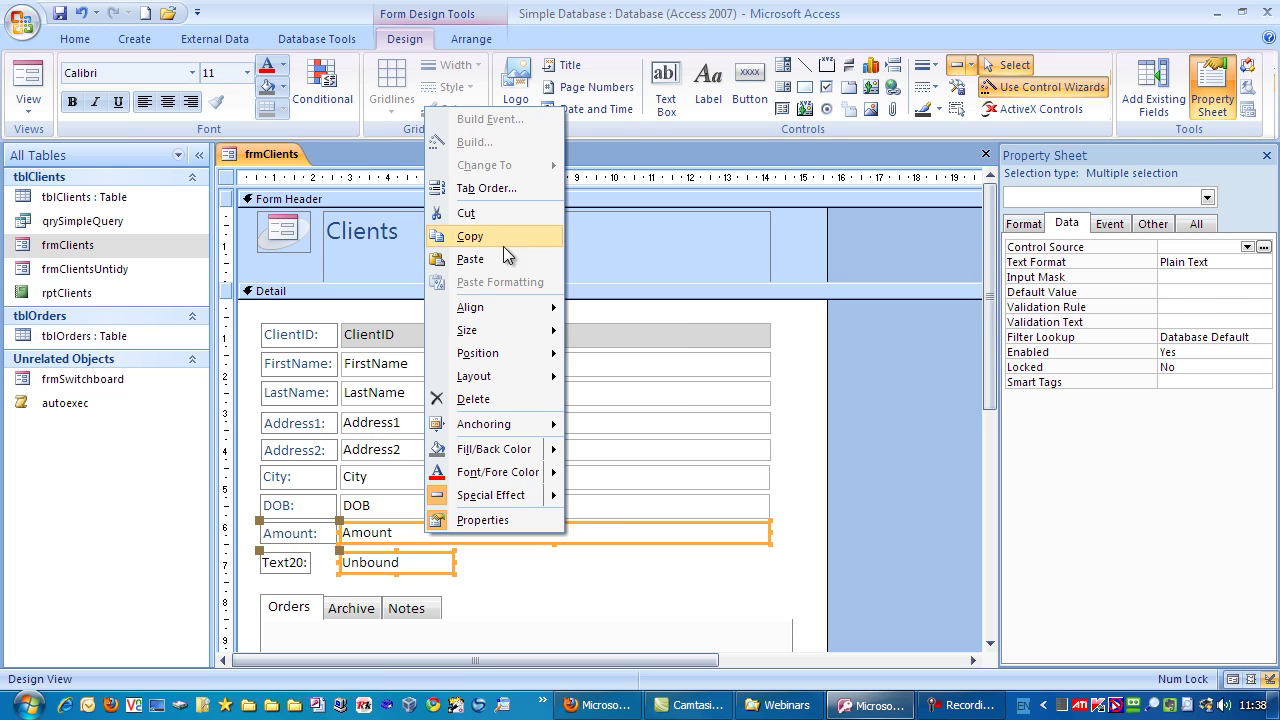
{"action": "mouse_move", "coordinate": [498, 328]}
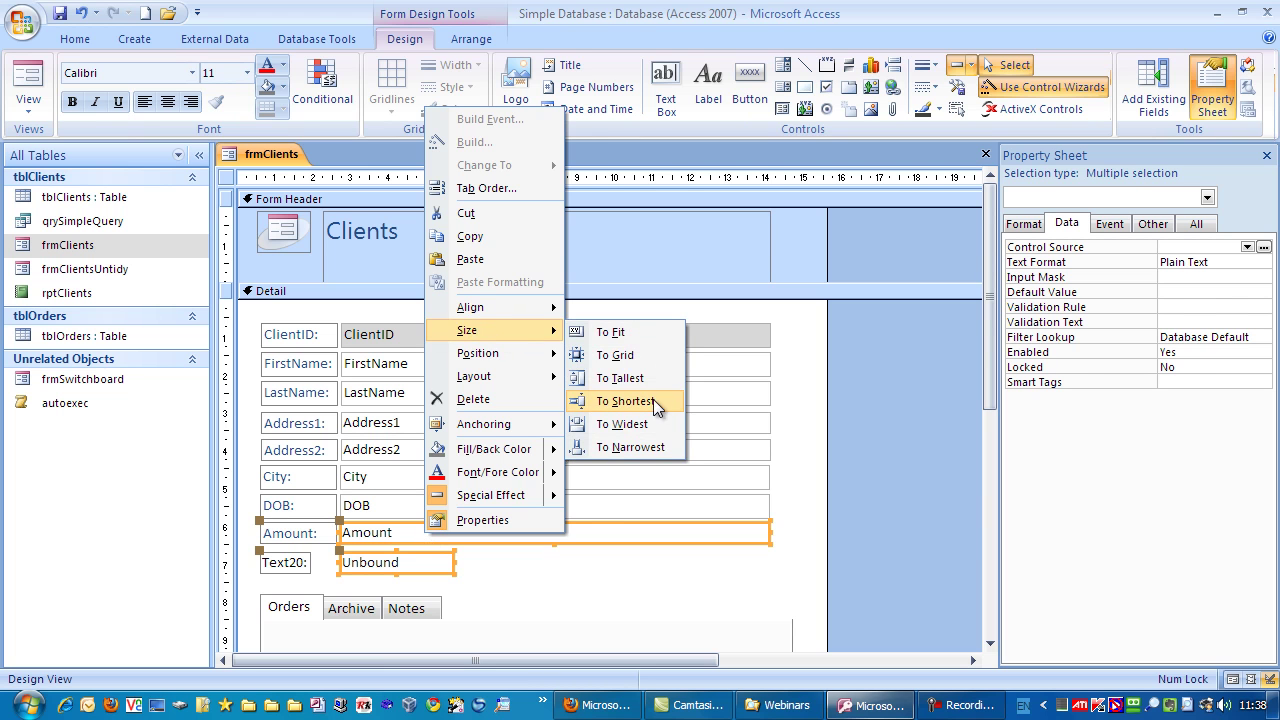
{"action": "left_click", "coordinate": [639, 420]}
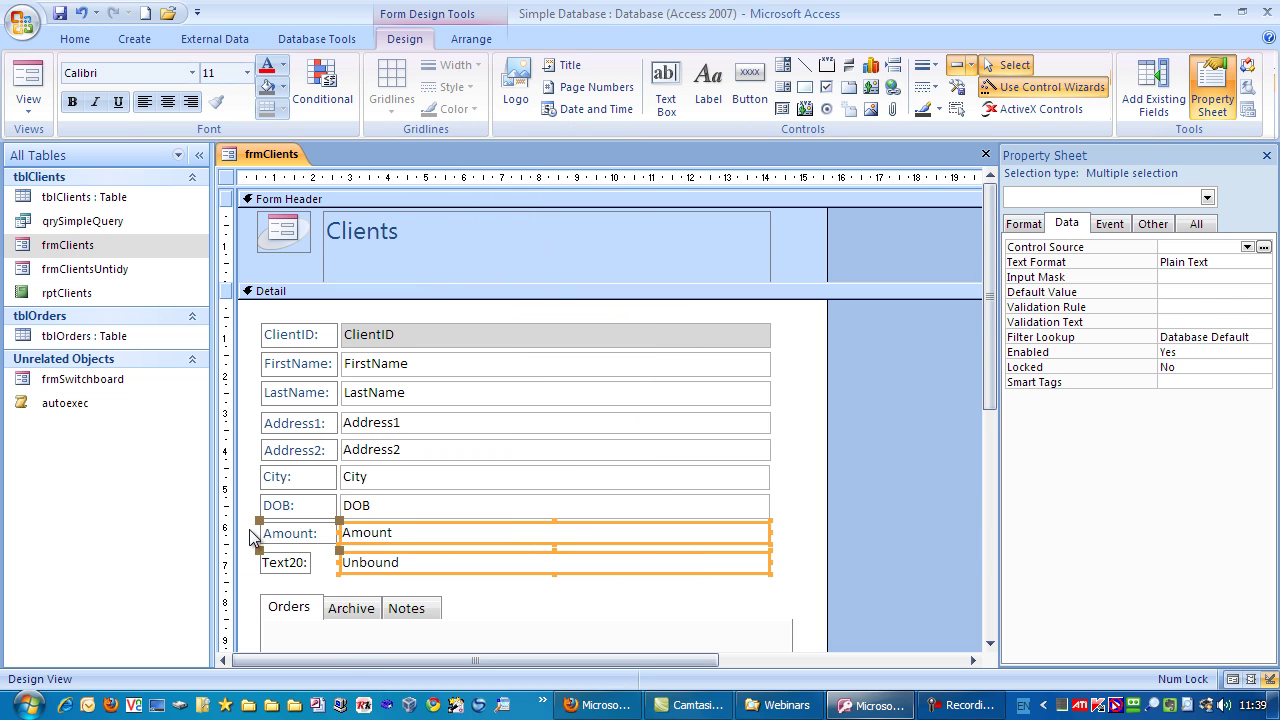
{"action": "left_click_drag", "start_coordinate": [250, 530], "coordinate": [284, 565]}
{"action": "right_click", "coordinate": [280, 532]}
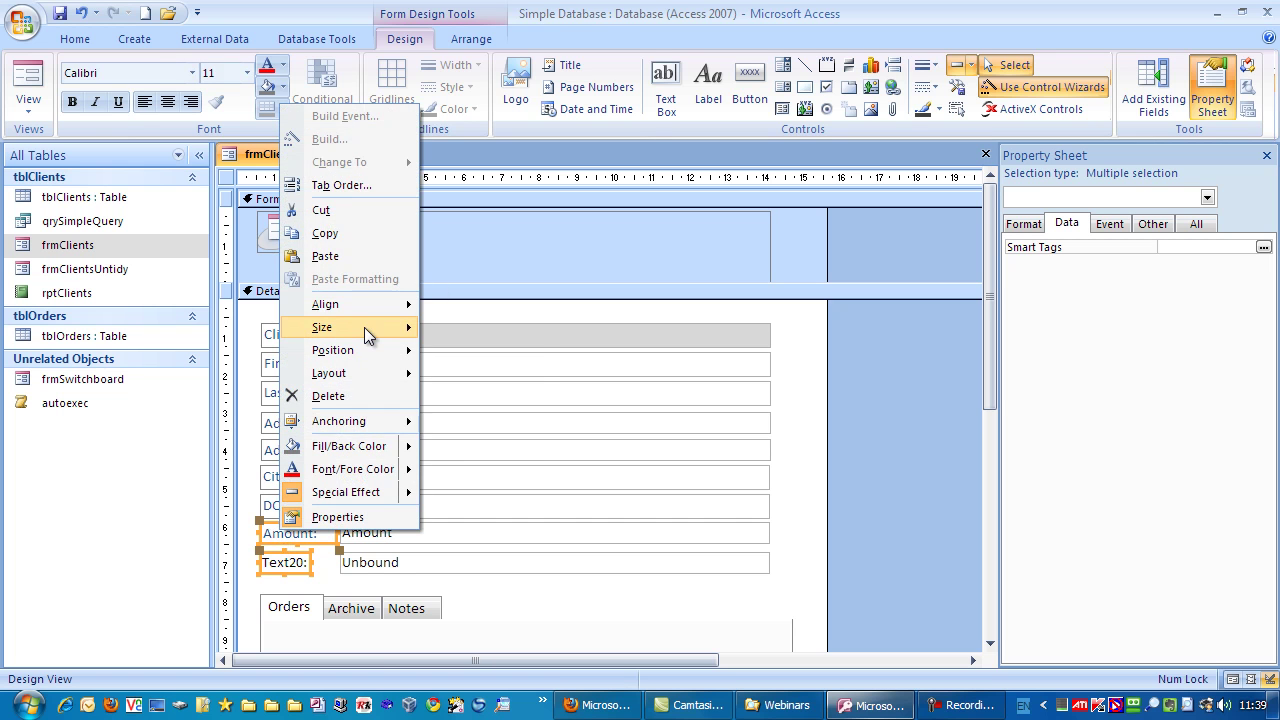
{"action": "mouse_move", "coordinate": [364, 327]}
{"action": "left_click", "coordinate": [497, 420]}
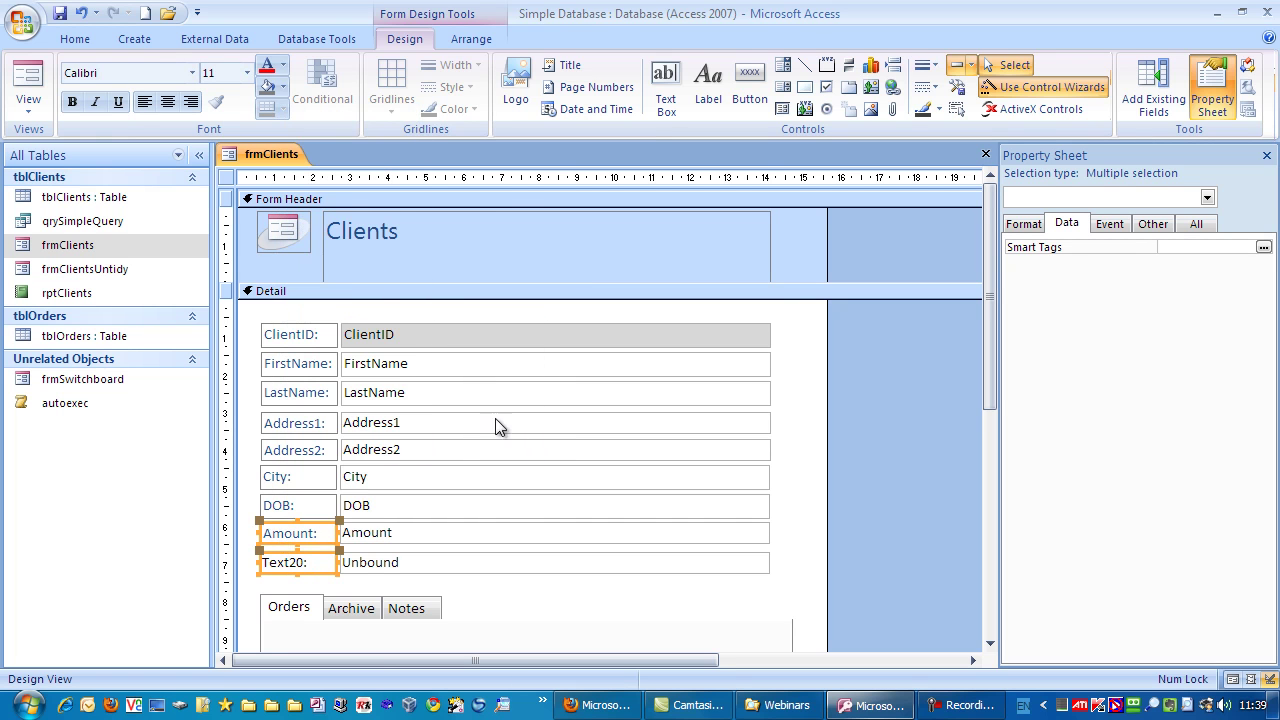
{"action": "left_click", "coordinate": [251, 487]}
{"action": "left_click", "coordinate": [298, 534]}
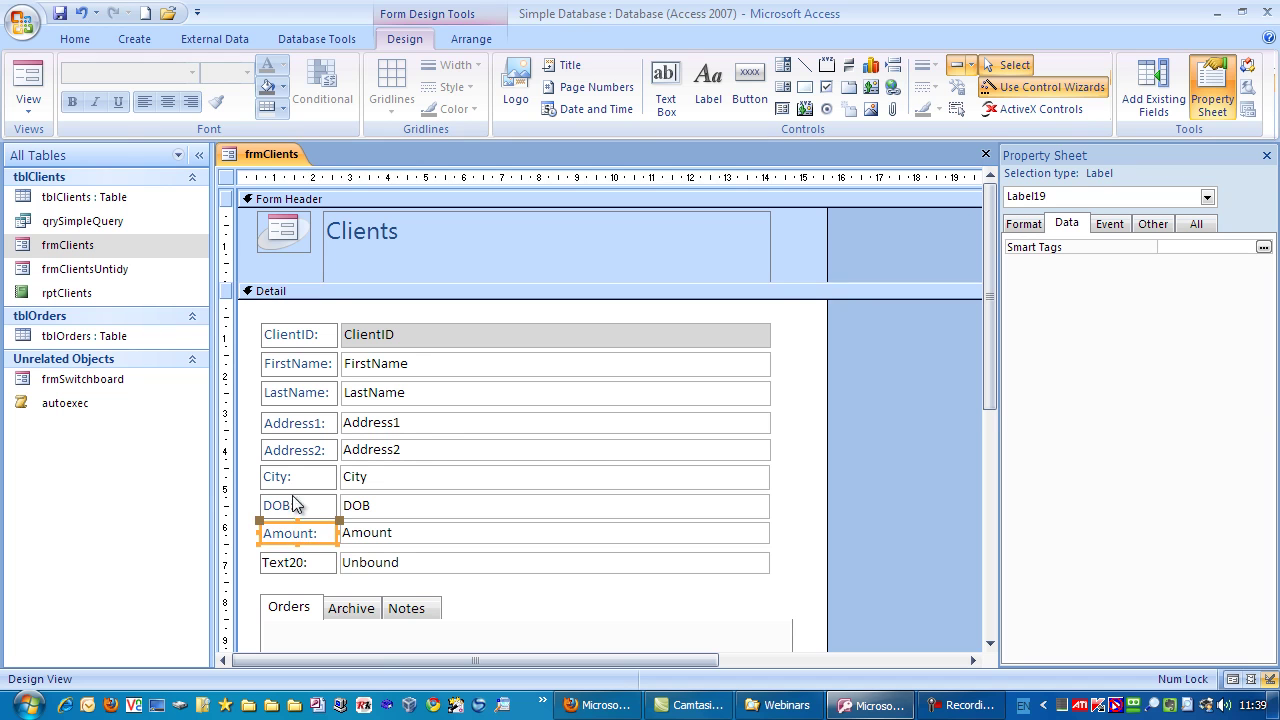
{"action": "left_click", "coordinate": [216, 101]}
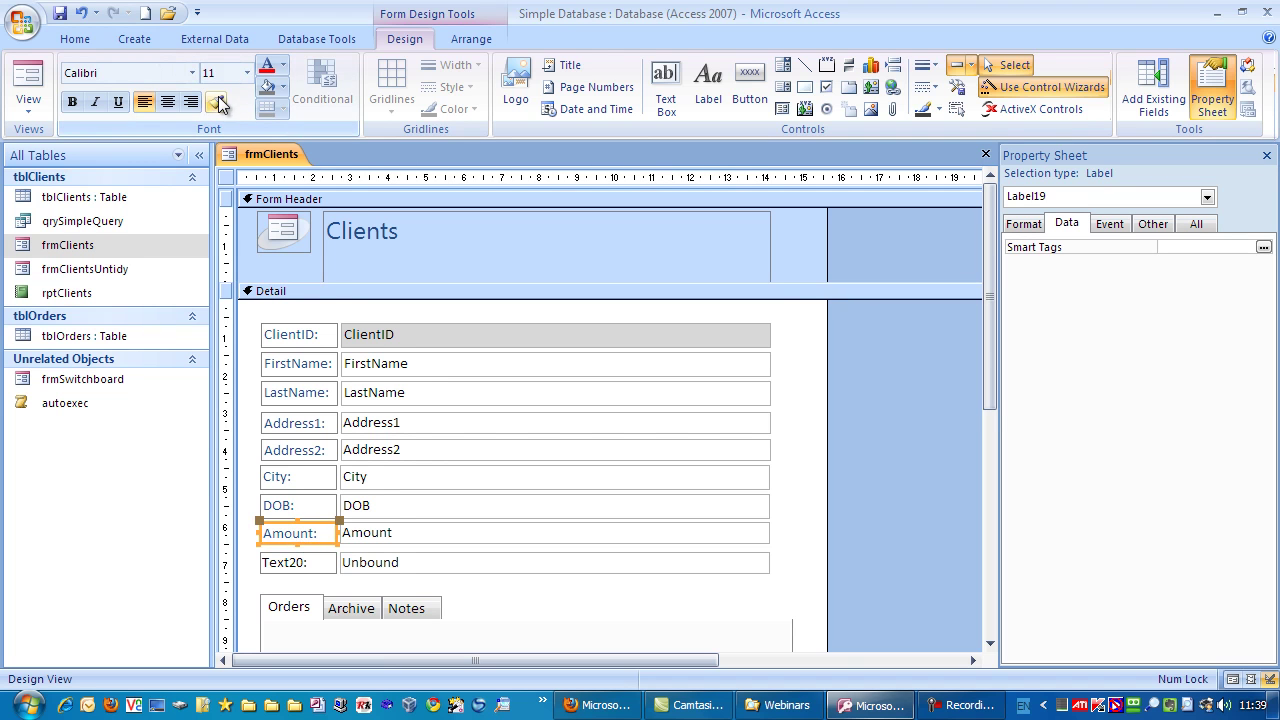
{"action": "left_click", "coordinate": [305, 563]}
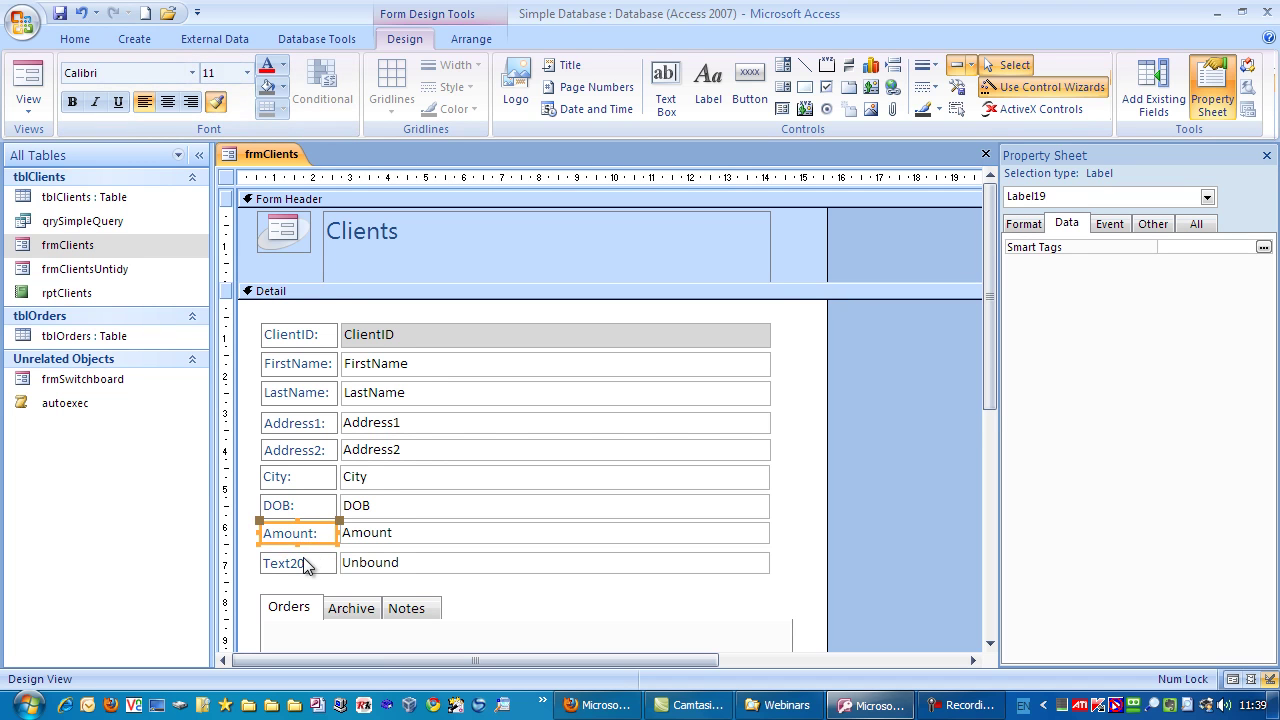
{"action": "left_click", "coordinate": [422, 566]}
{"action": "key", "text": "ctrl+Up"}
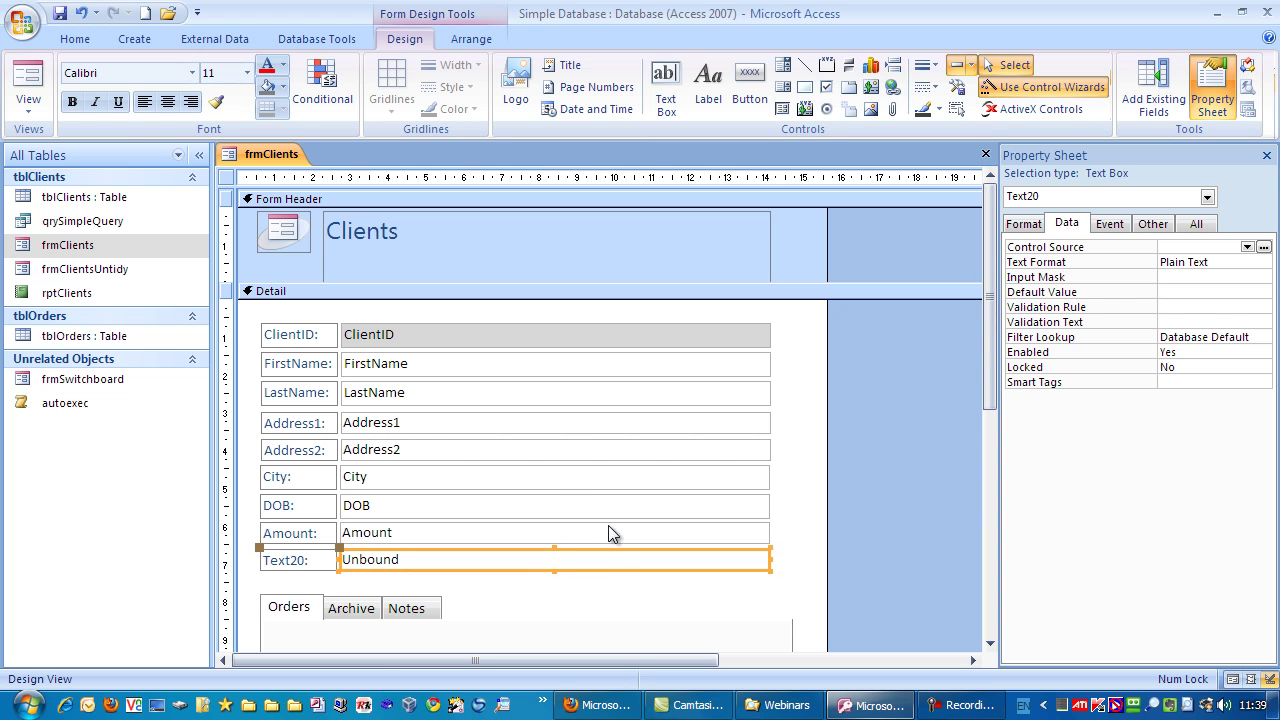
{"action": "left_click", "coordinate": [543, 581]}
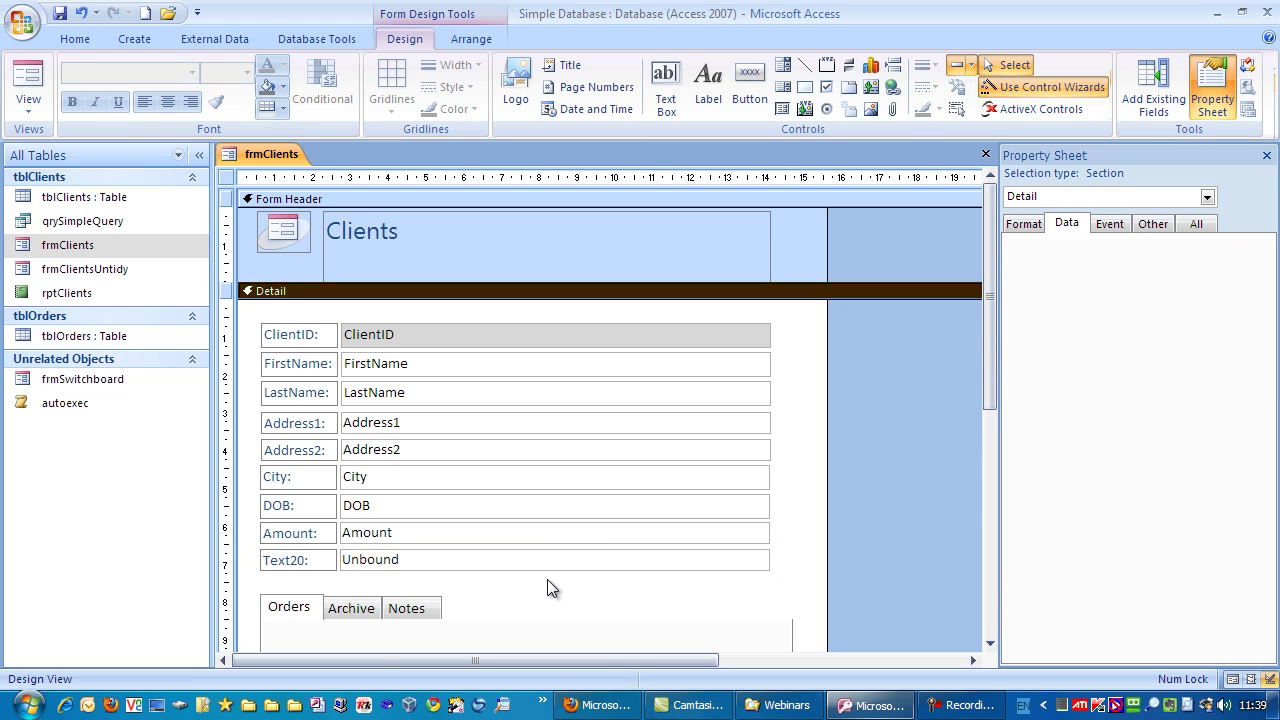
{"action": "left_click", "coordinate": [277, 557]}
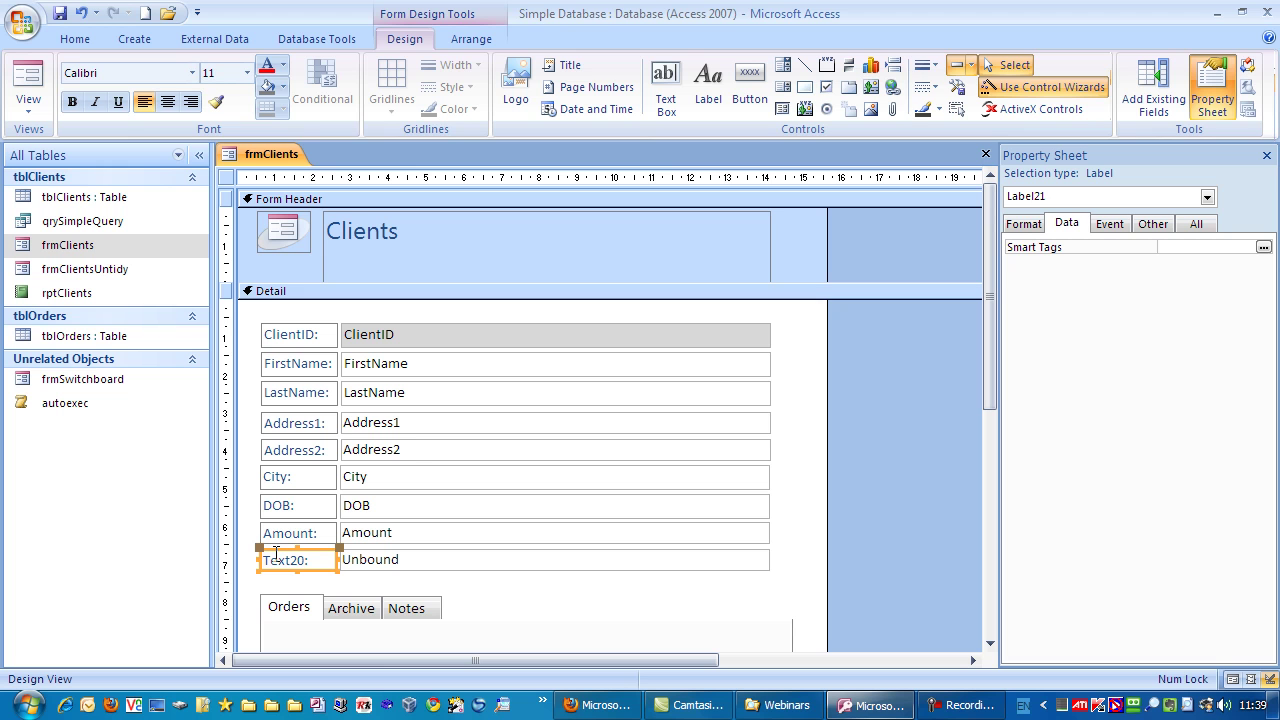
{"action": "left_click", "coordinate": [423, 579]}
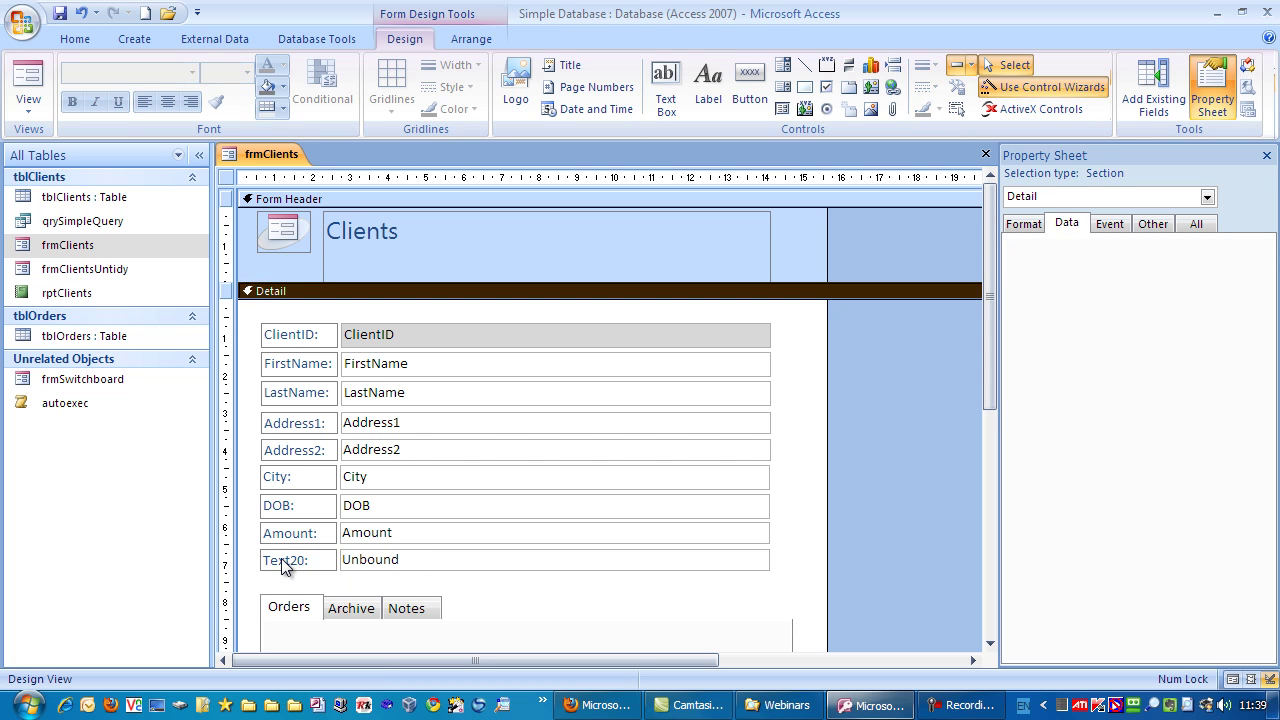
- Select the Unbound Text20 box and show all its properties
{"action": "left_click", "coordinate": [398, 556]}
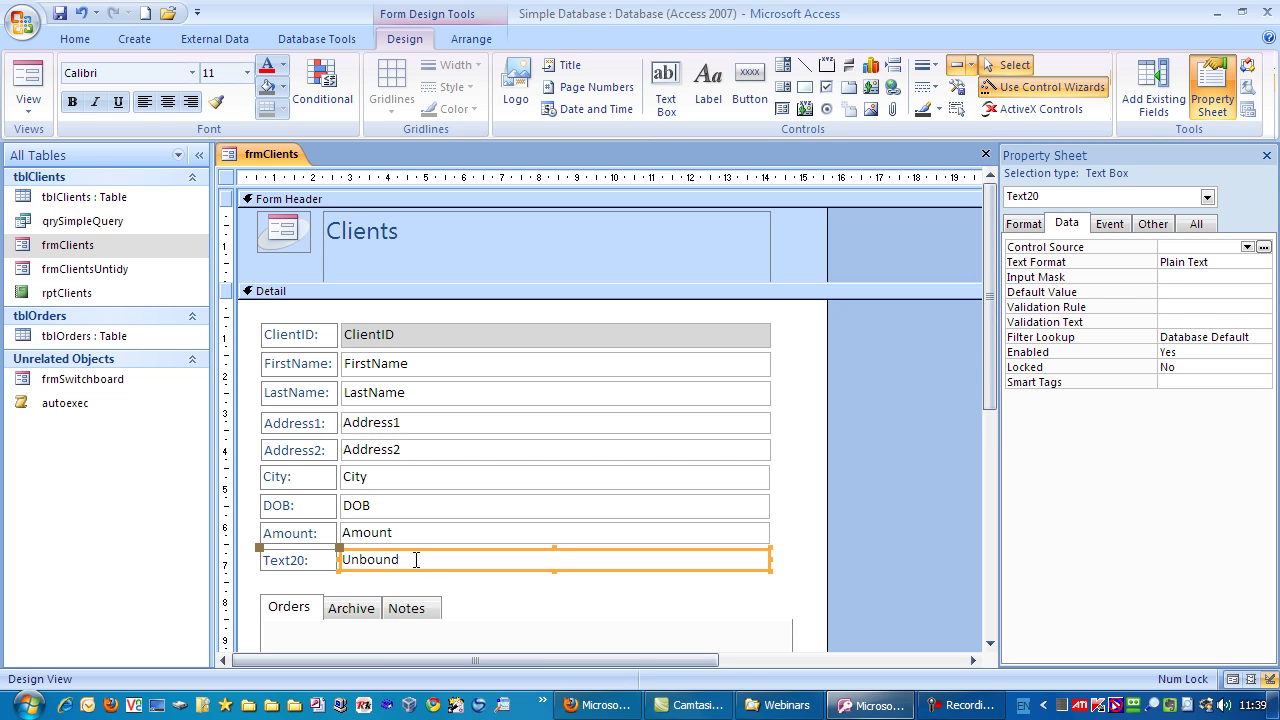
{"action": "left_click", "coordinate": [365, 539]}
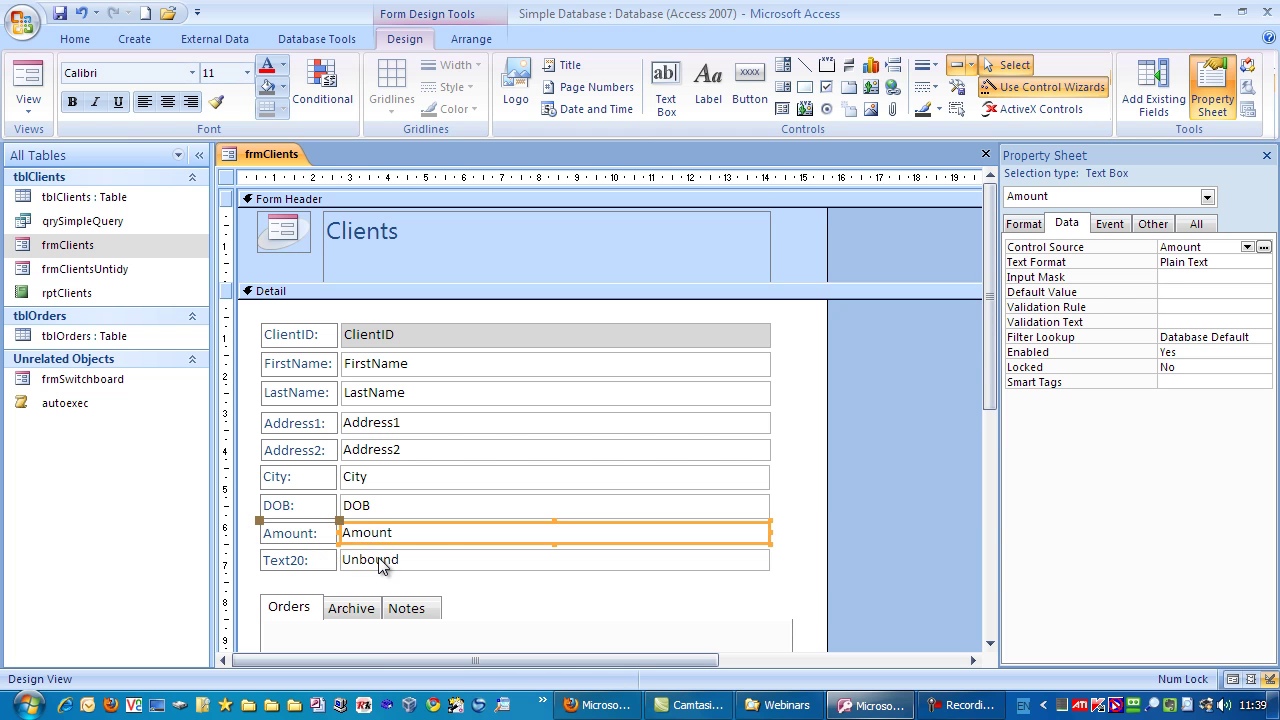
{"action": "left_click", "coordinate": [367, 556]}
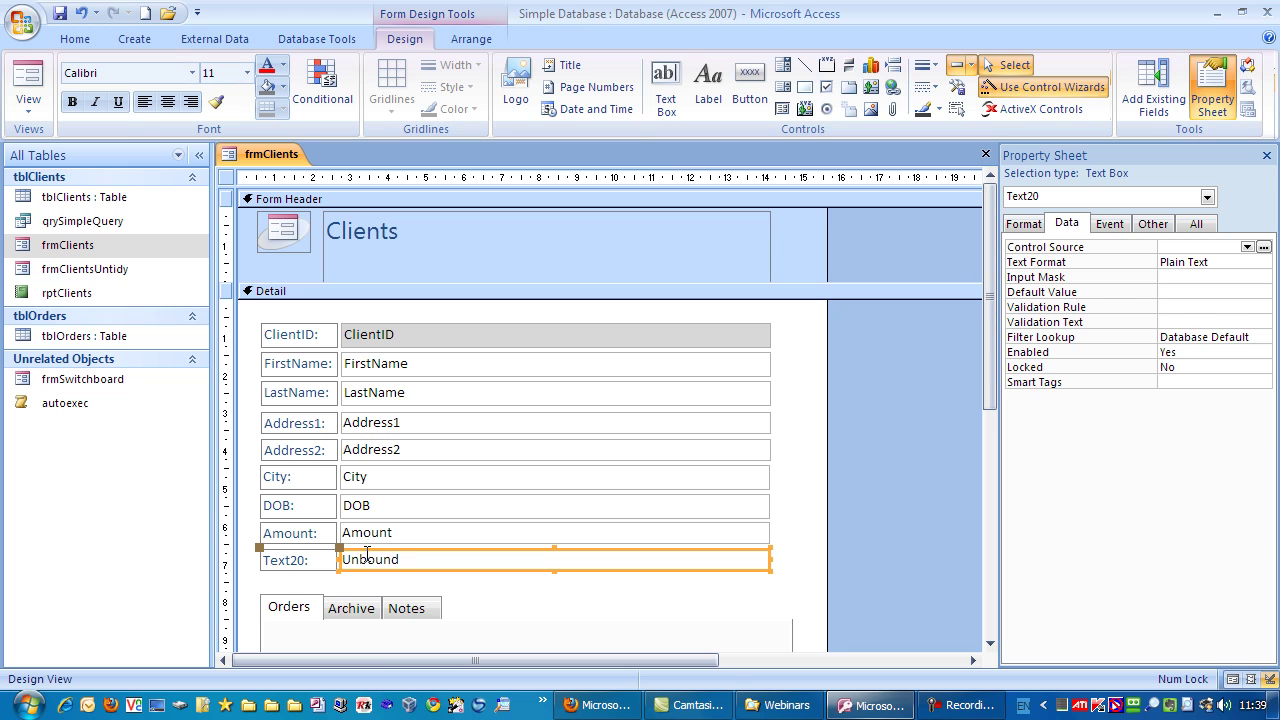
{"action": "left_click", "coordinate": [1197, 224]}
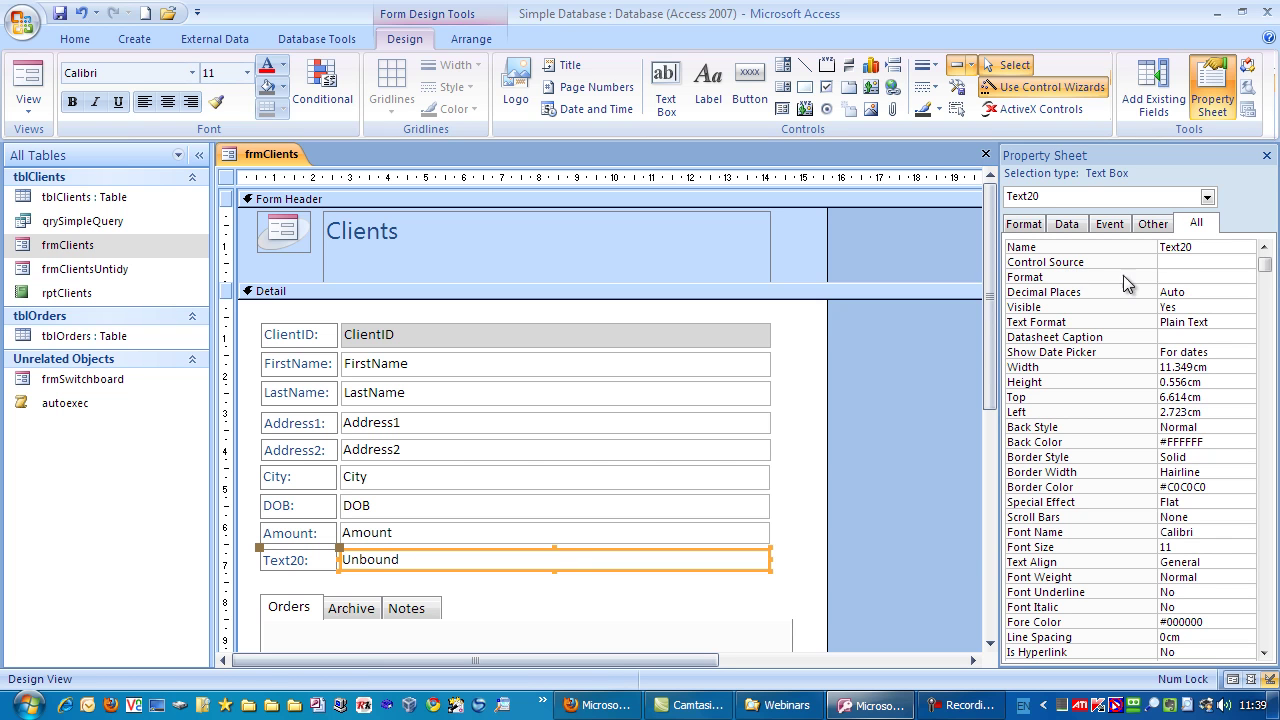
- Set Text20's Control Source to =[Amount]*0.2
{"action": "left_click", "coordinate": [1168, 262]}
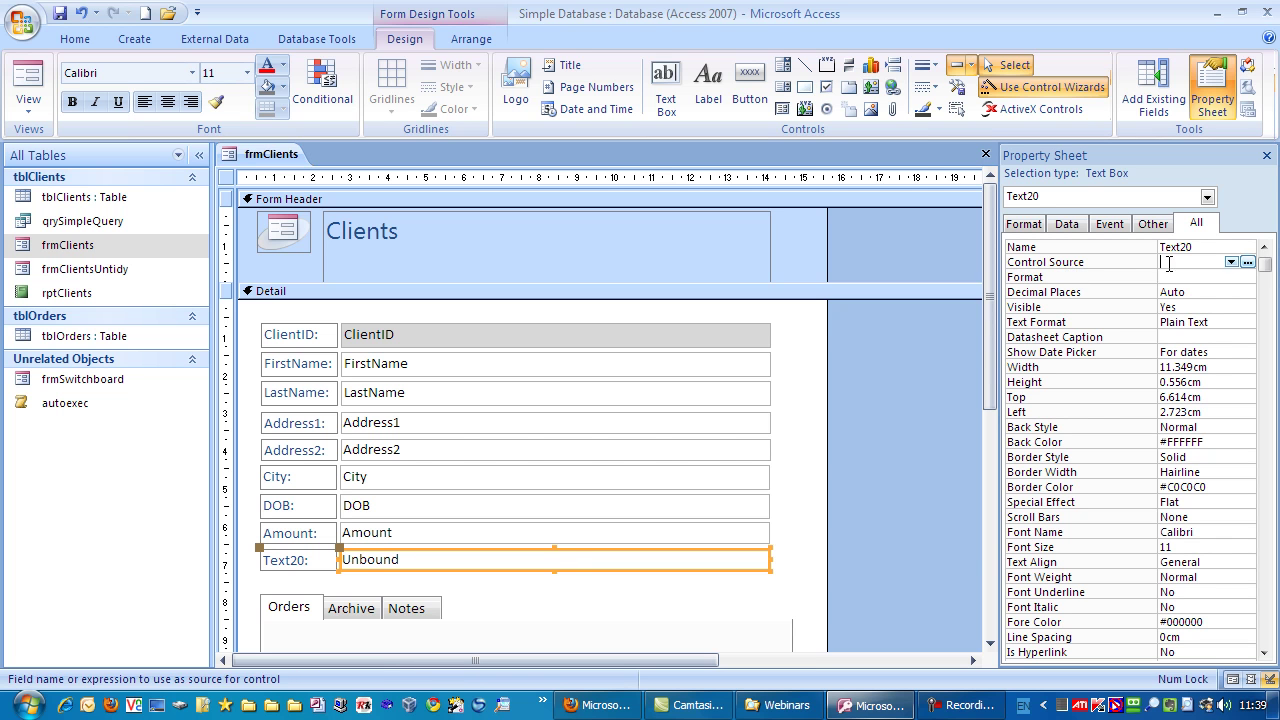
{"action": "left_click", "coordinate": [1231, 262]}
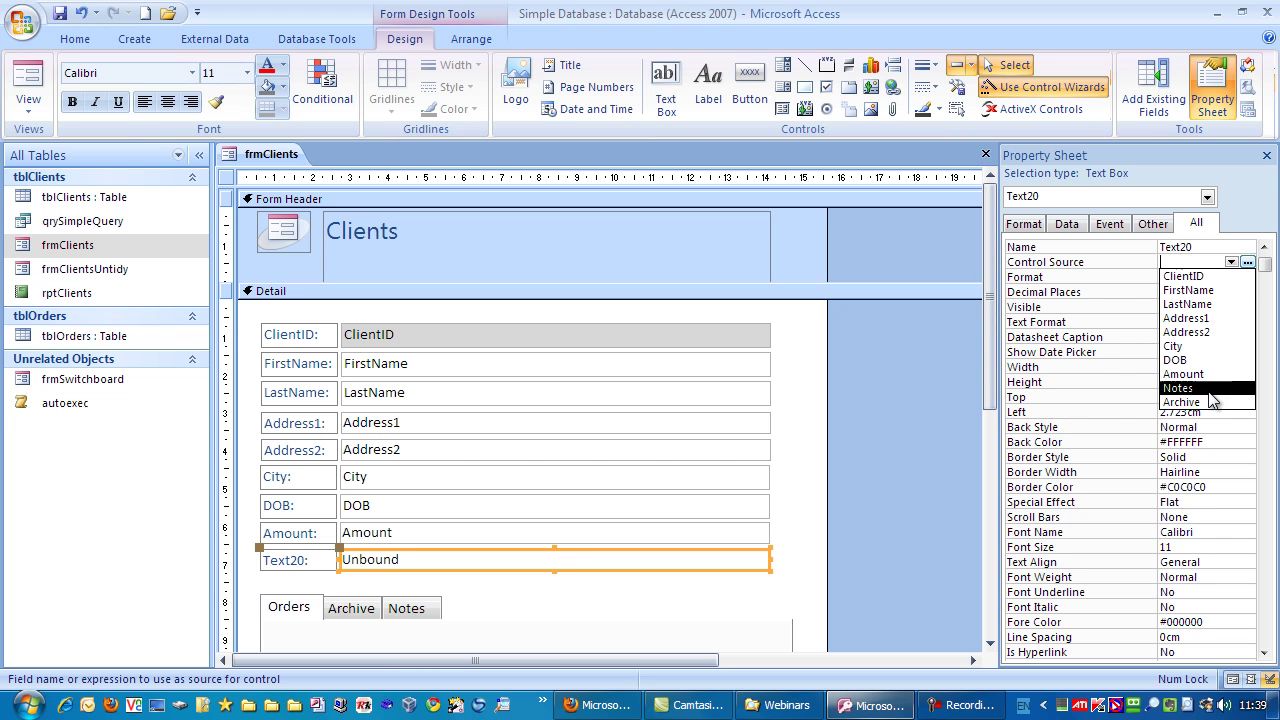
{"action": "left_click", "coordinate": [1145, 265]}
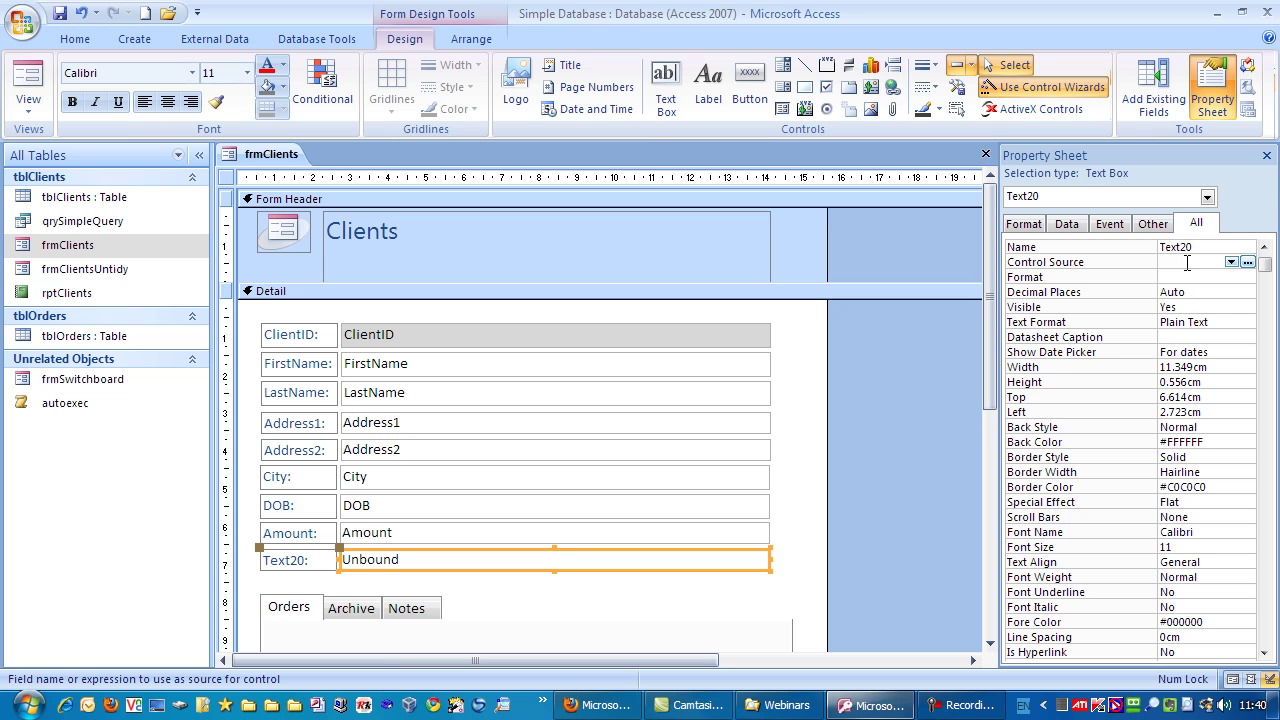
{"action": "type", "text": "="}
{"action": "type", "text": "[Amount]*"}
{"action": "type", "text": "0.2"}
{"action": "key", "text": "Return"}
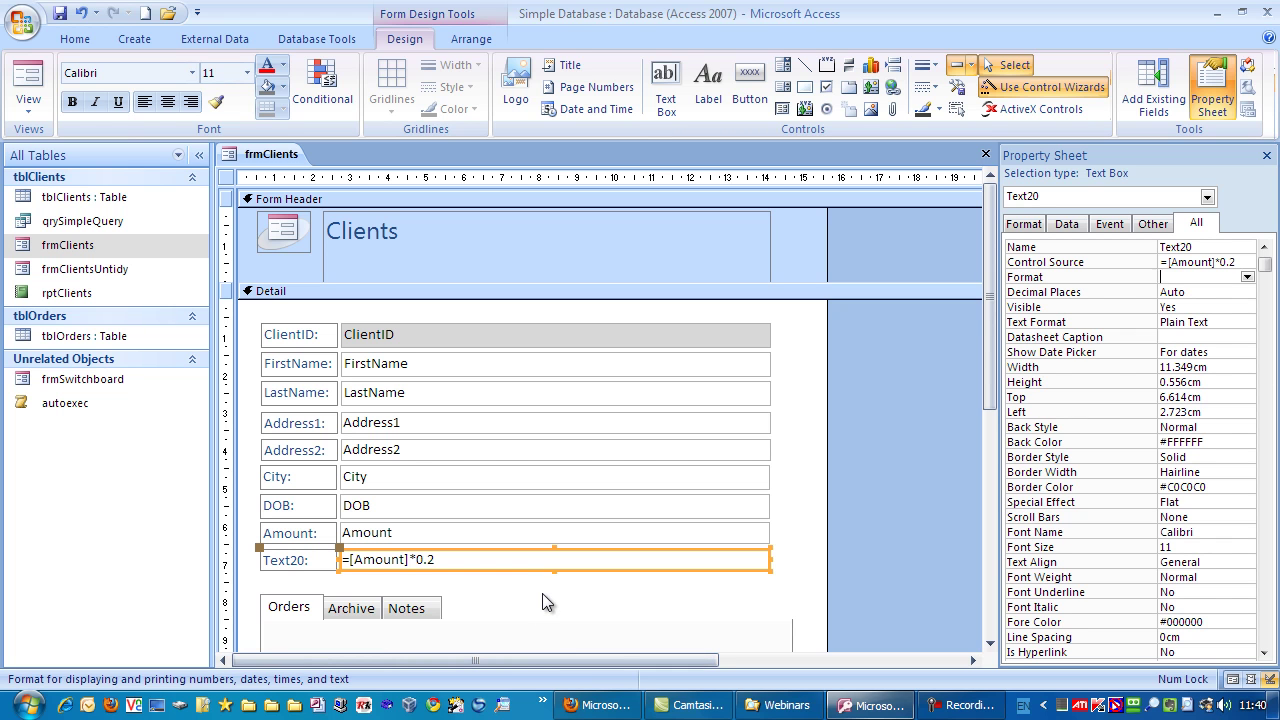
- Rename the Text20 label caption to 'Shipping:' and save the form
{"action": "left_click", "coordinate": [276, 564]}
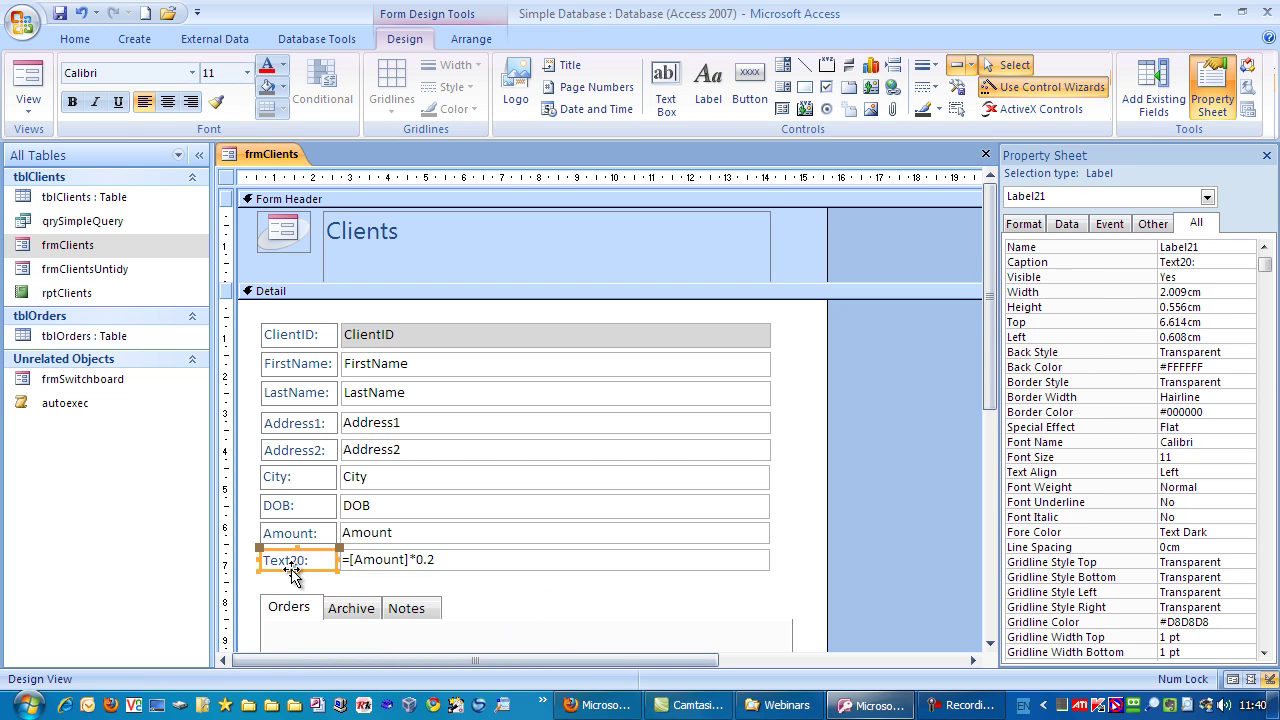
{"action": "double_click", "coordinate": [281, 560]}
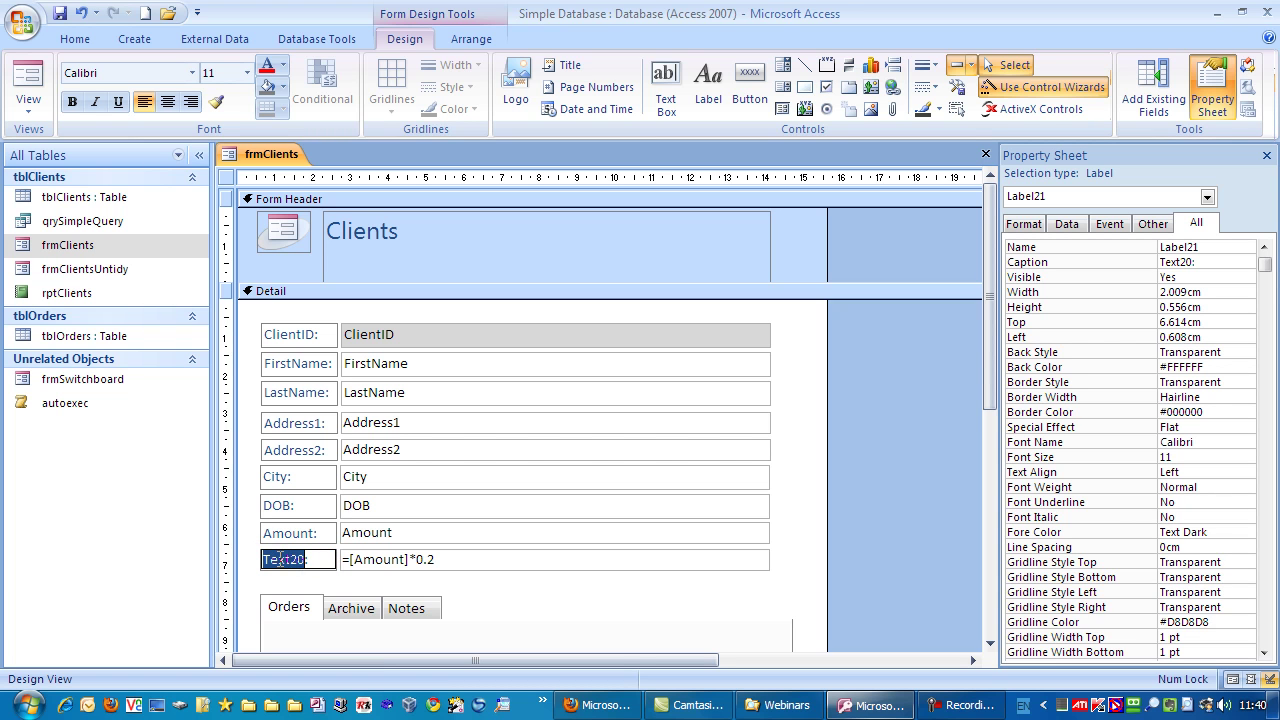
{"action": "type", "text": "Shipp"}
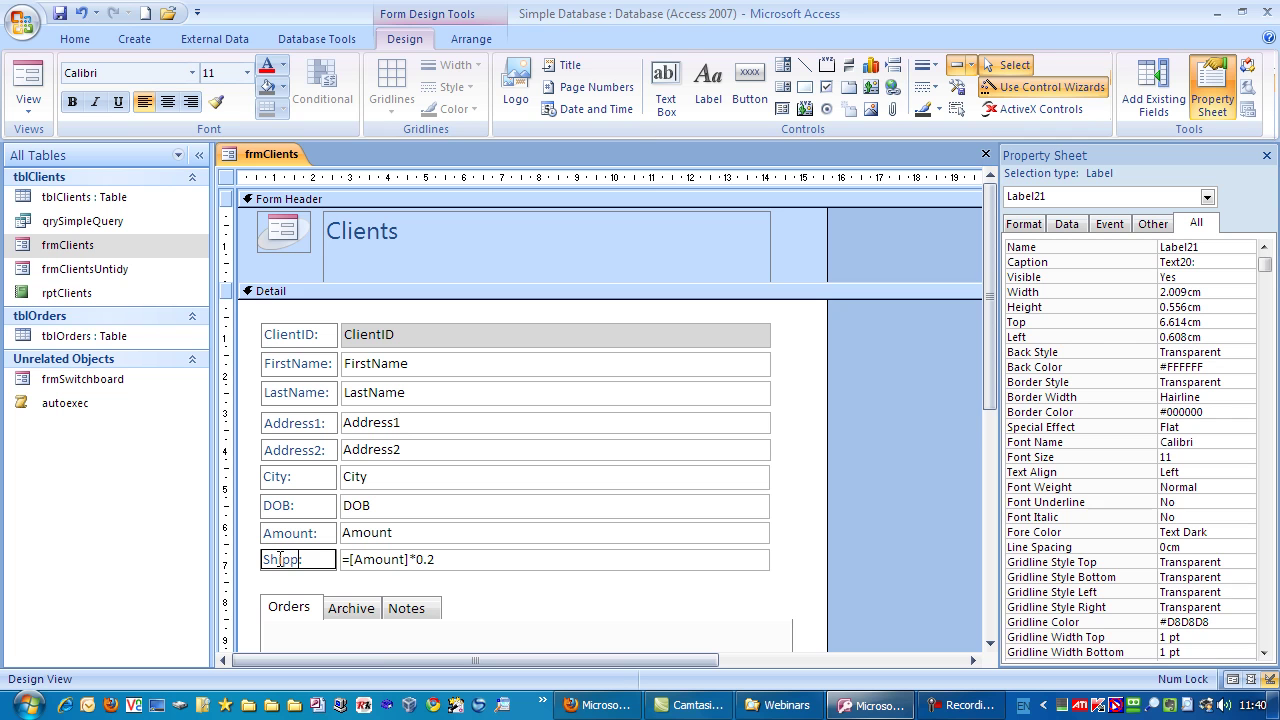
{"action": "type", "text": "ing"}
{"action": "key", "text": "Return"}
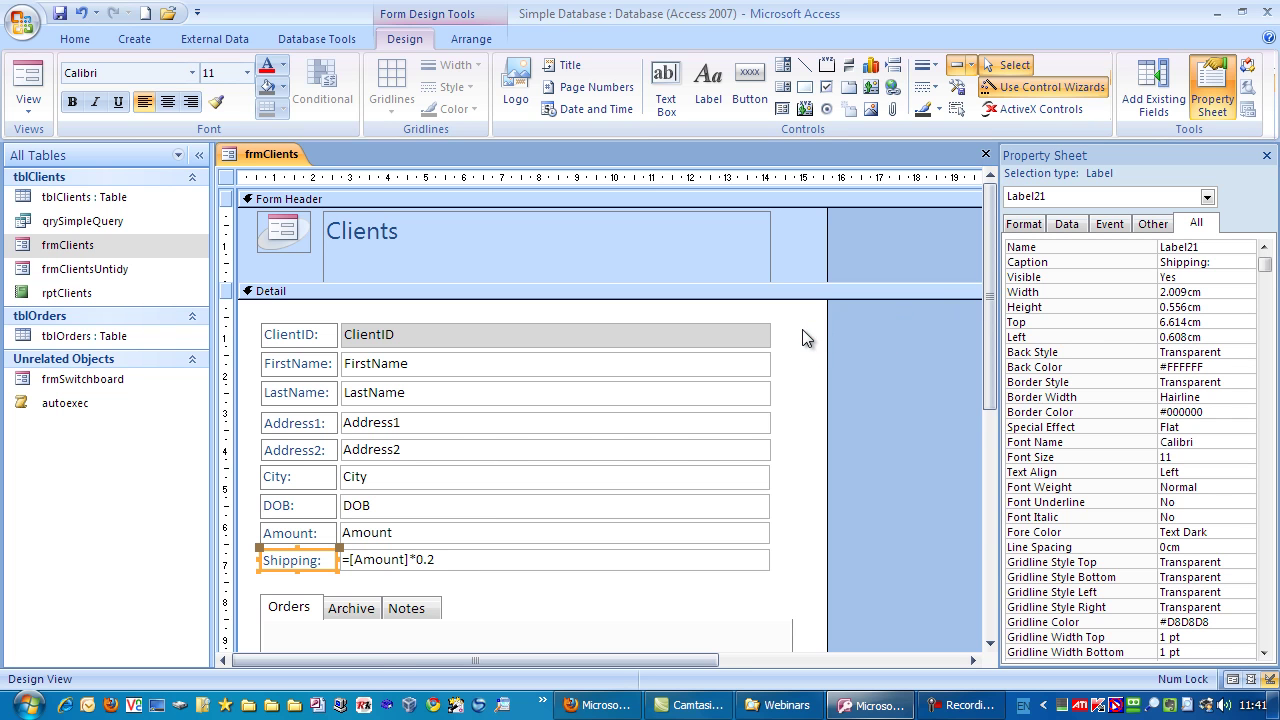
{"action": "left_click", "coordinate": [61, 17]}
- In Form View, replace the first client's £100.00 Amount with 150
{"action": "left_click", "coordinate": [26, 84]}
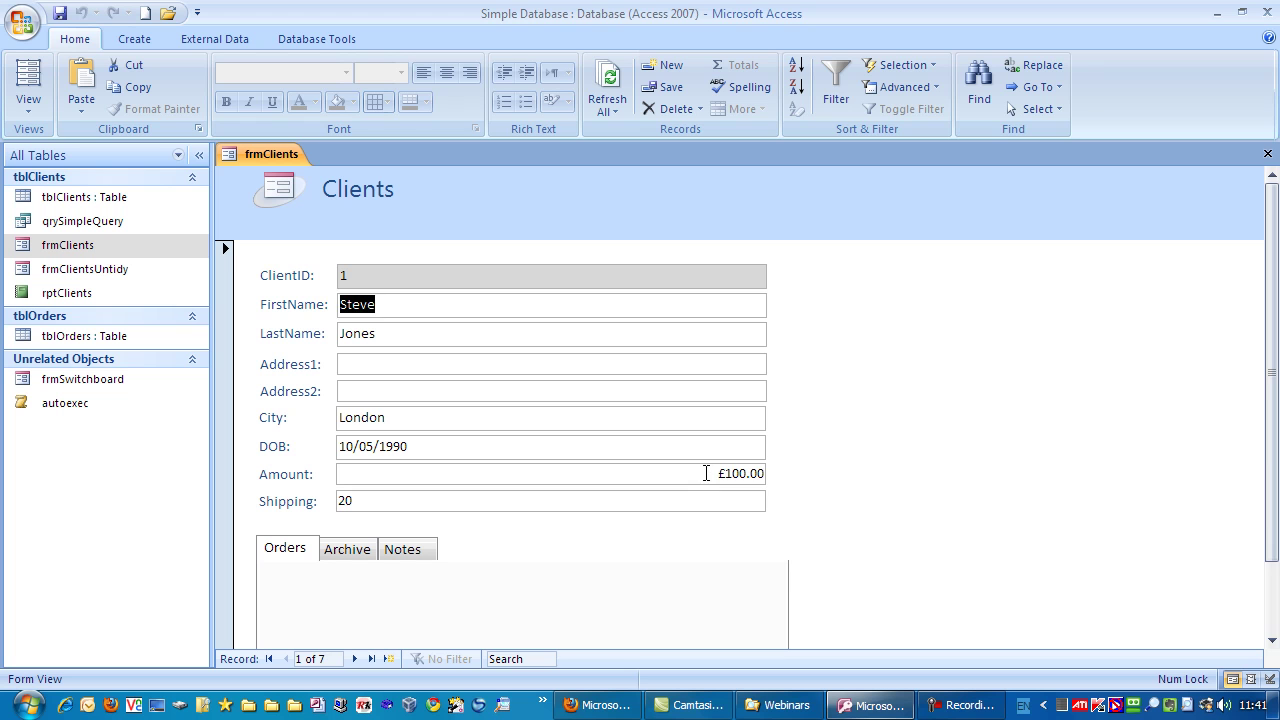
{"action": "left_click_drag", "start_coordinate": [706, 473], "coordinate": [923, 493]}
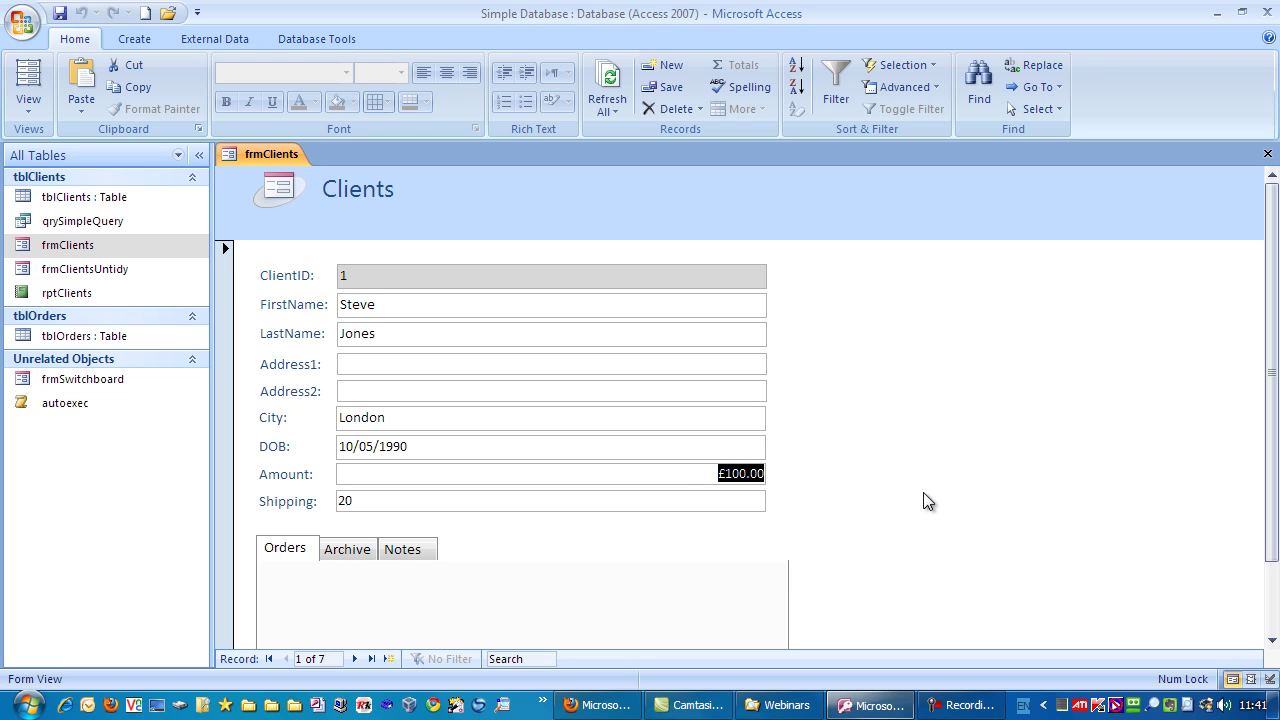
{"action": "type", "text": "150"}
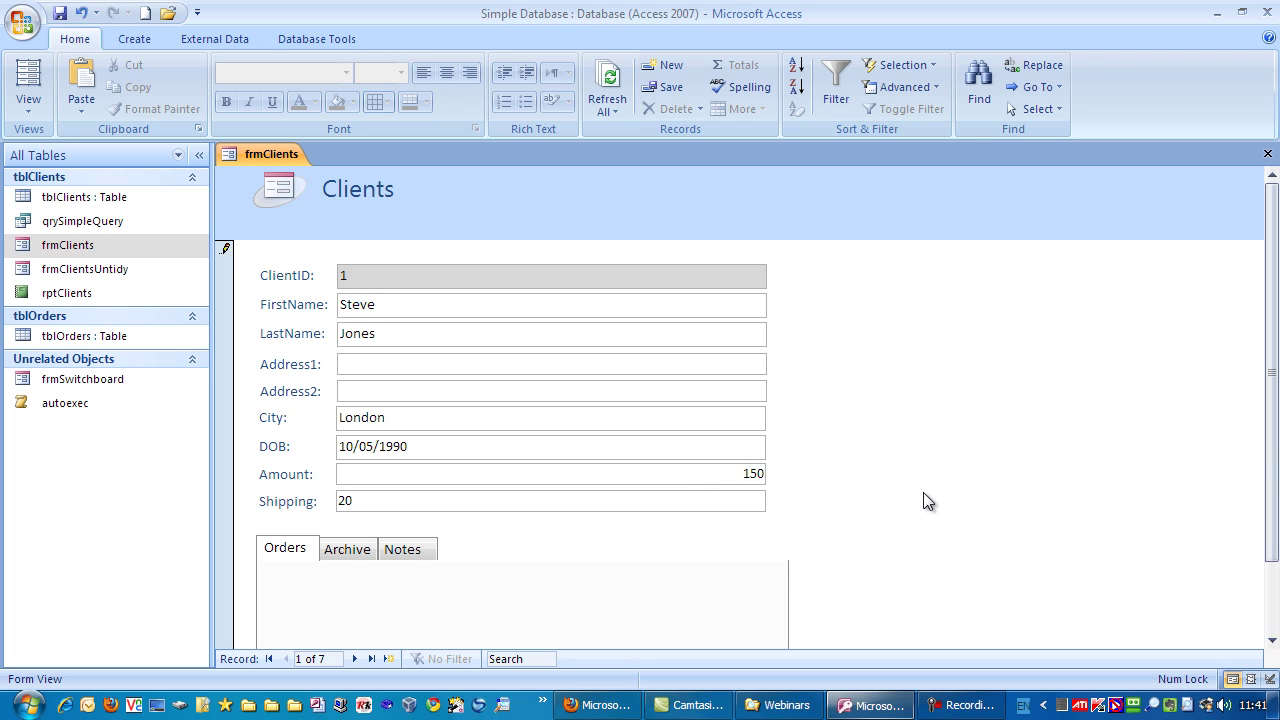
{"action": "key", "text": "Tab"}
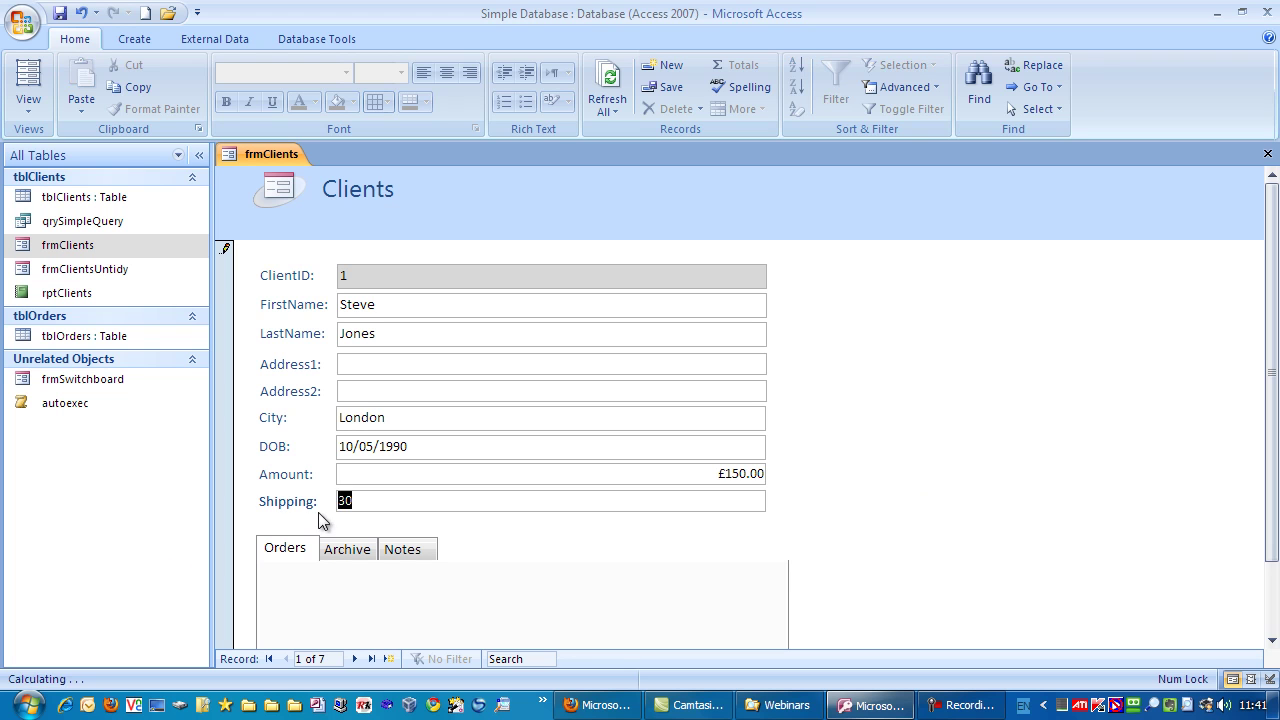
{"action": "type", "text": "30"}
- Switch frmClients back to Design View
{"action": "left_click", "coordinate": [303, 500]}
{"action": "left_click", "coordinate": [30, 108]}
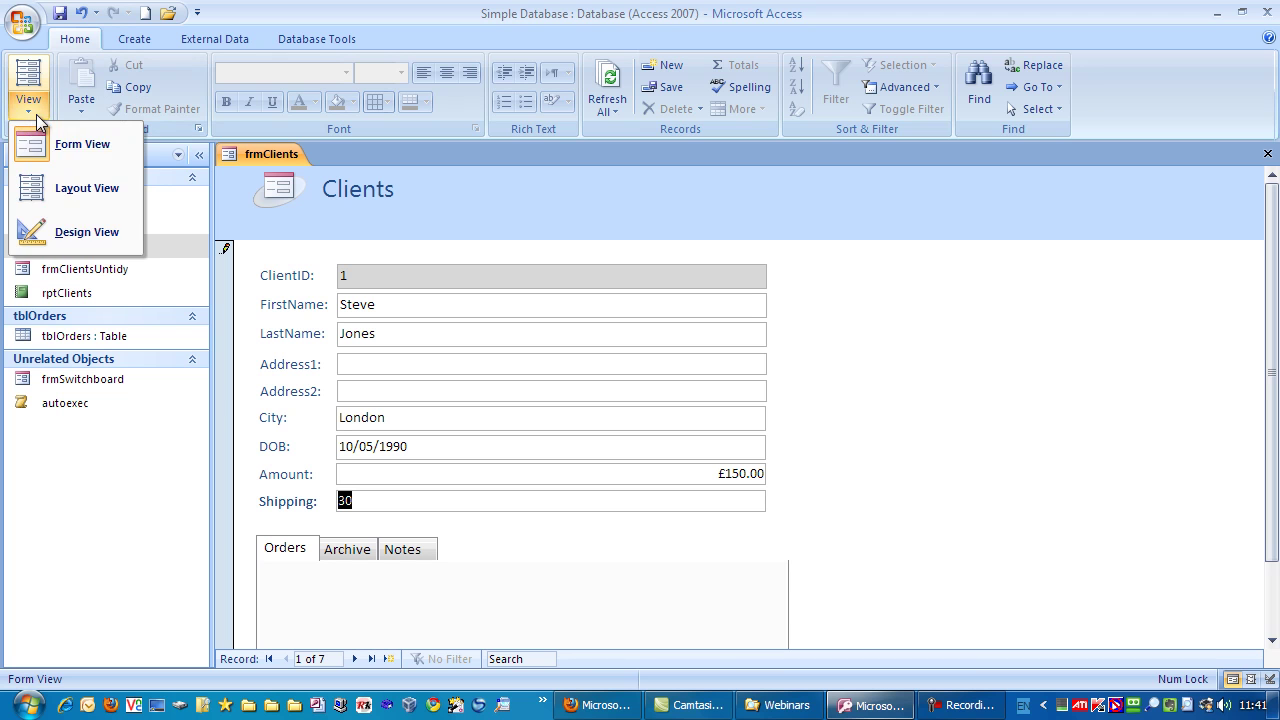
{"action": "left_click", "coordinate": [86, 232]}
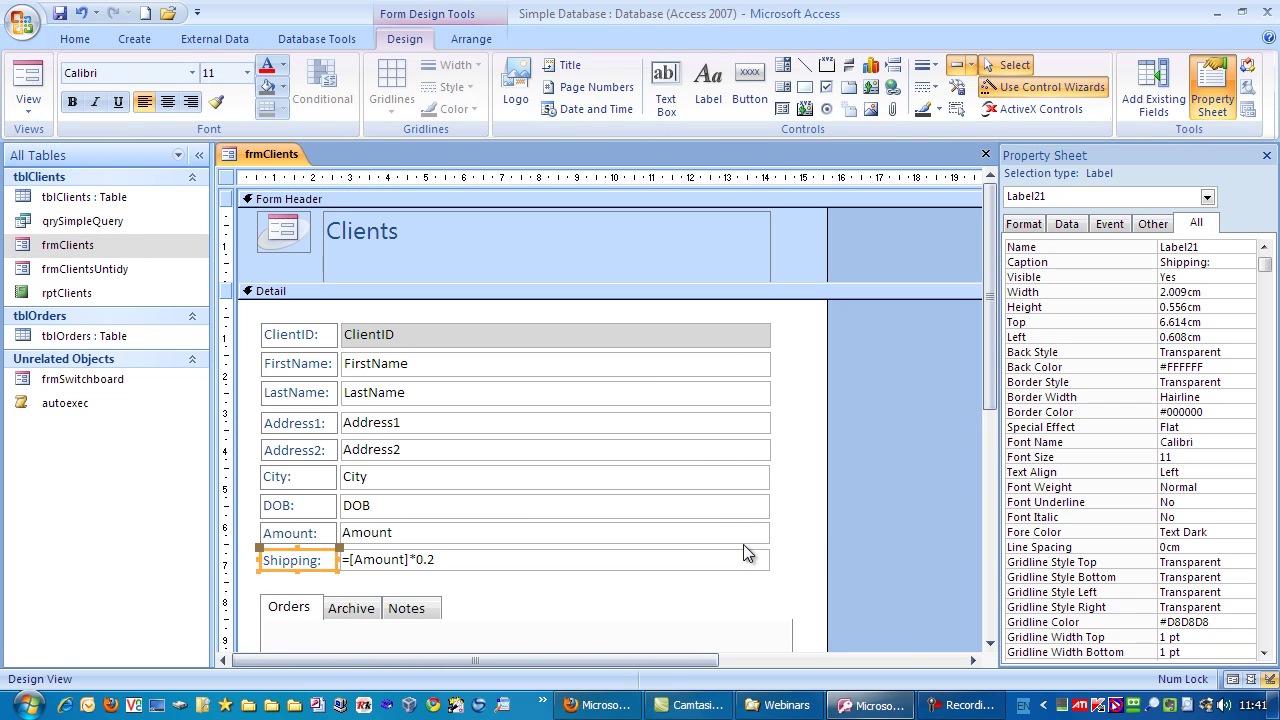
- Set the Shipping box's Format property to Currency
{"action": "left_click_drag", "start_coordinate": [788, 533], "coordinate": [458, 530]}
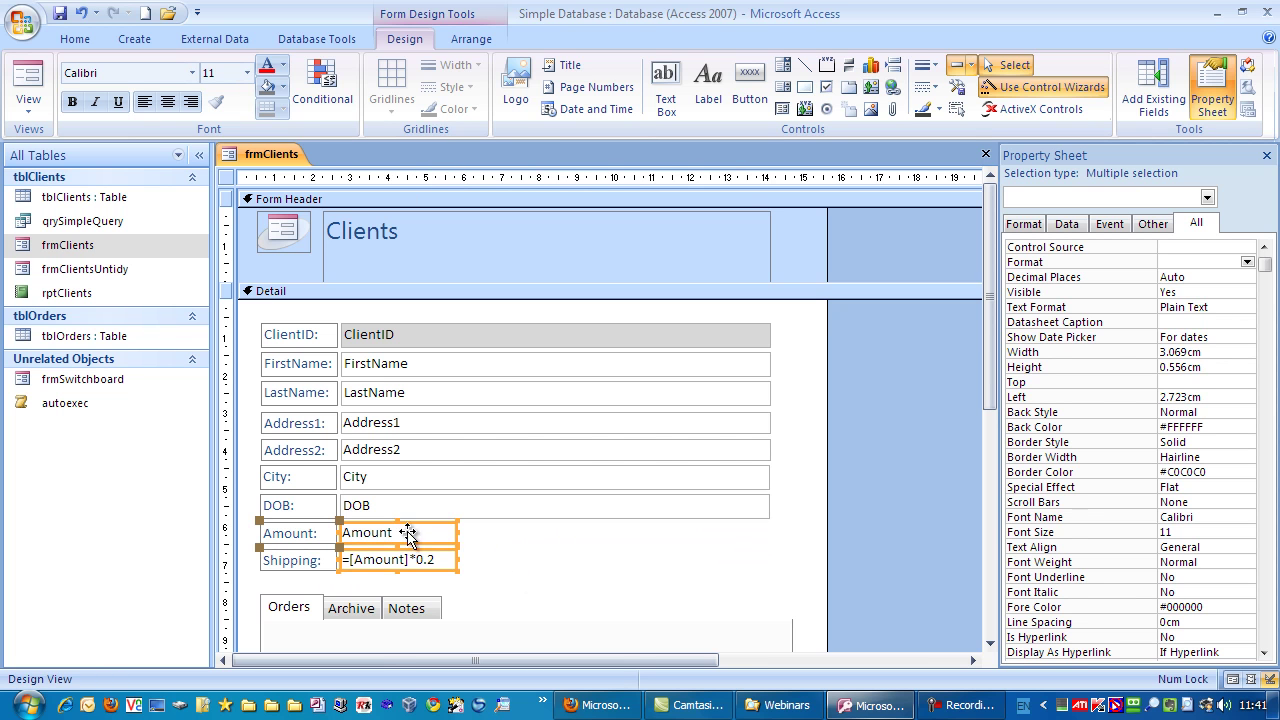
{"action": "left_click", "coordinate": [530, 560]}
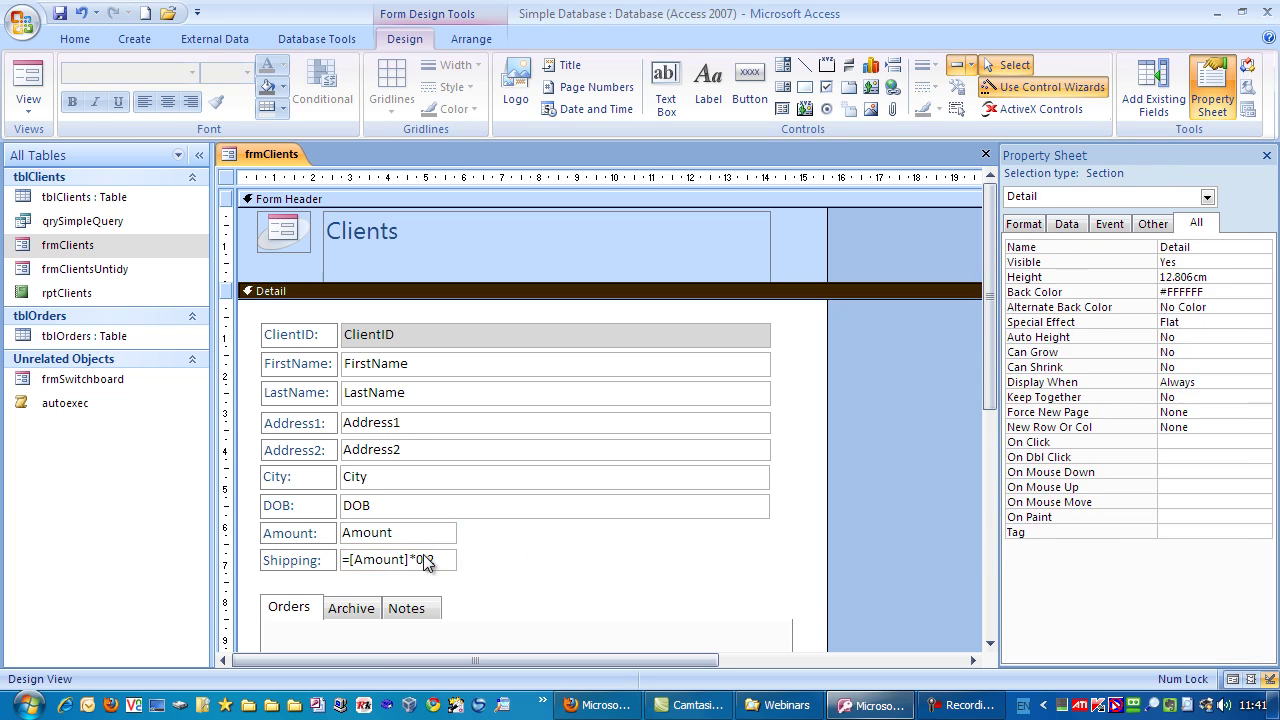
{"action": "left_click", "coordinate": [423, 560]}
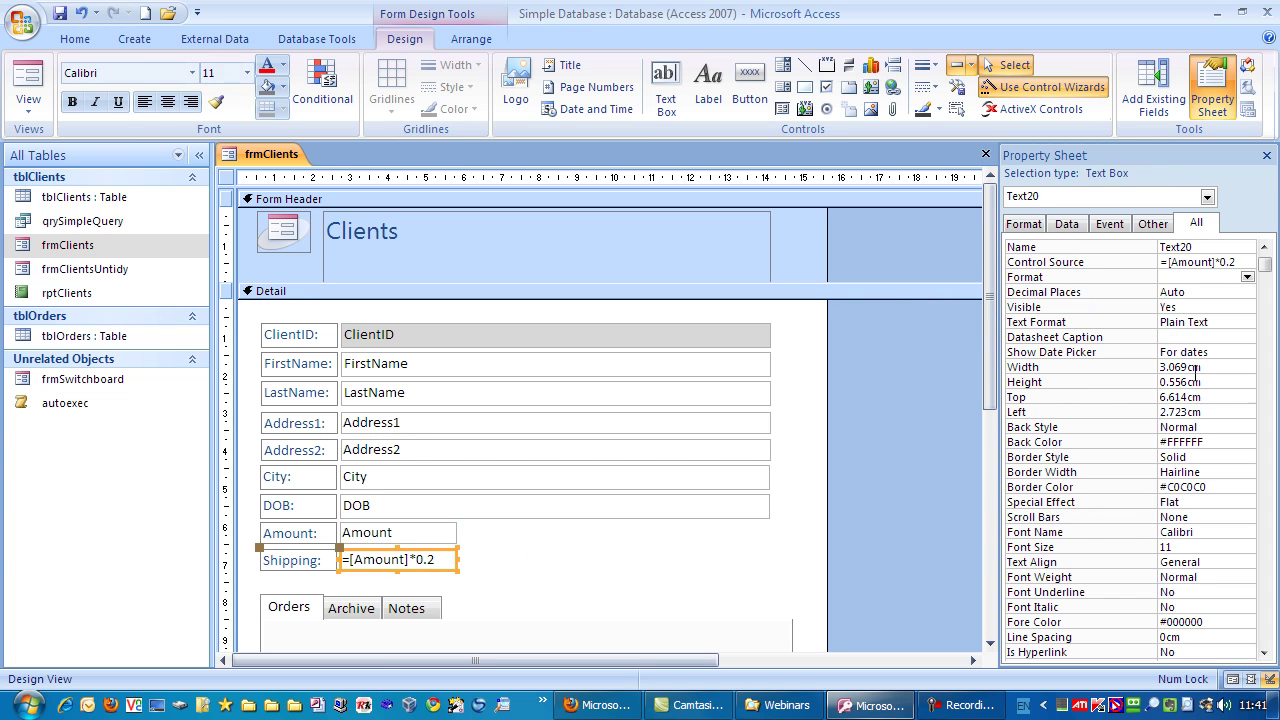
{"action": "left_click", "coordinate": [1247, 278]}
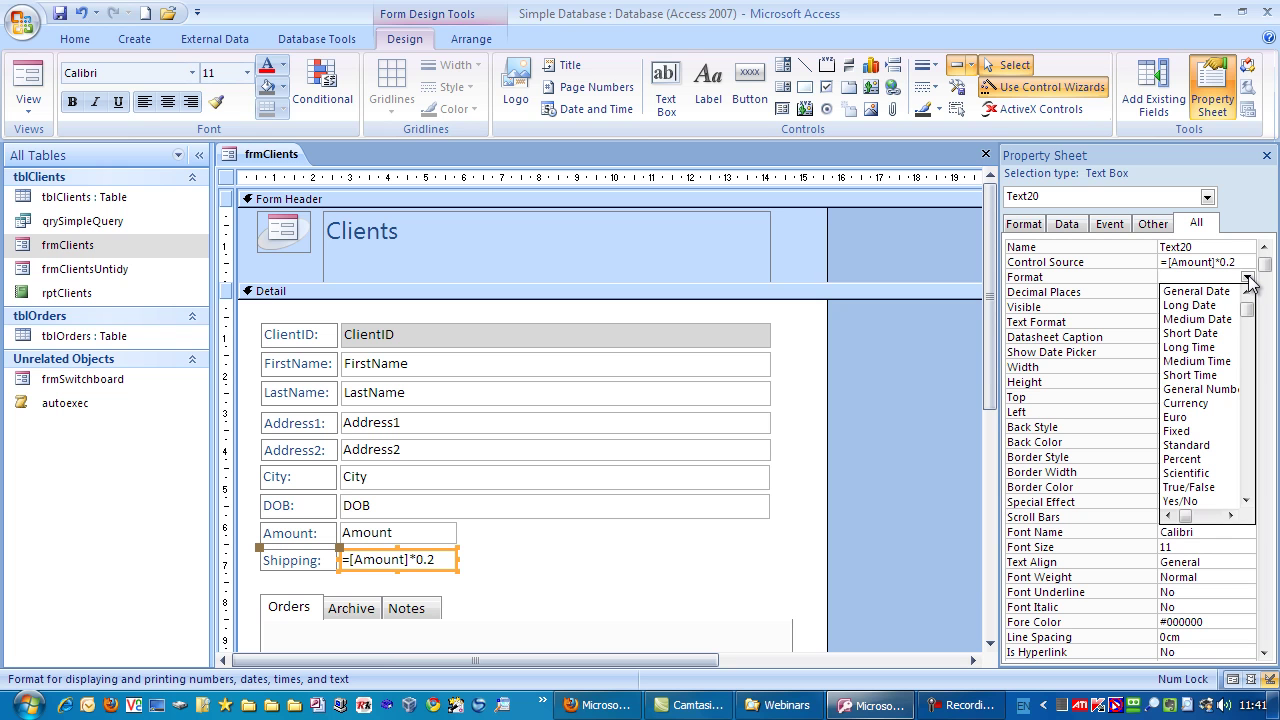
{"action": "left_click", "coordinate": [1199, 403]}
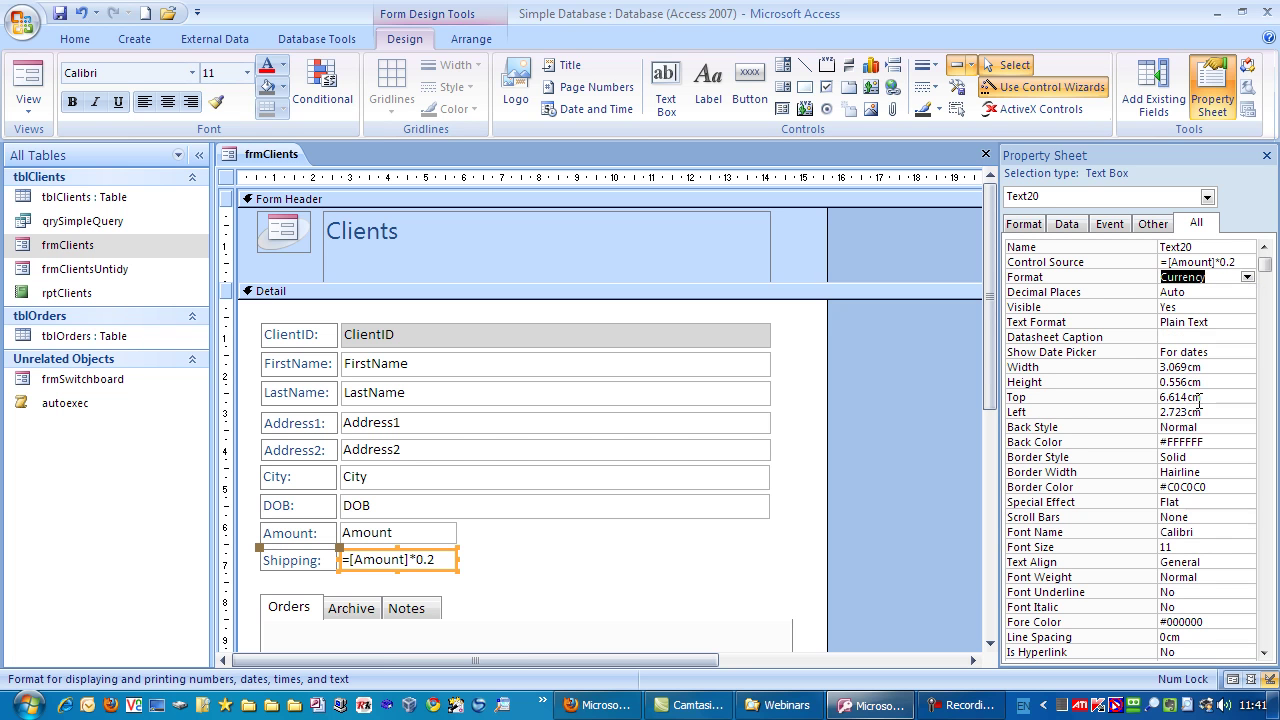
{"action": "left_click", "coordinate": [513, 538]}
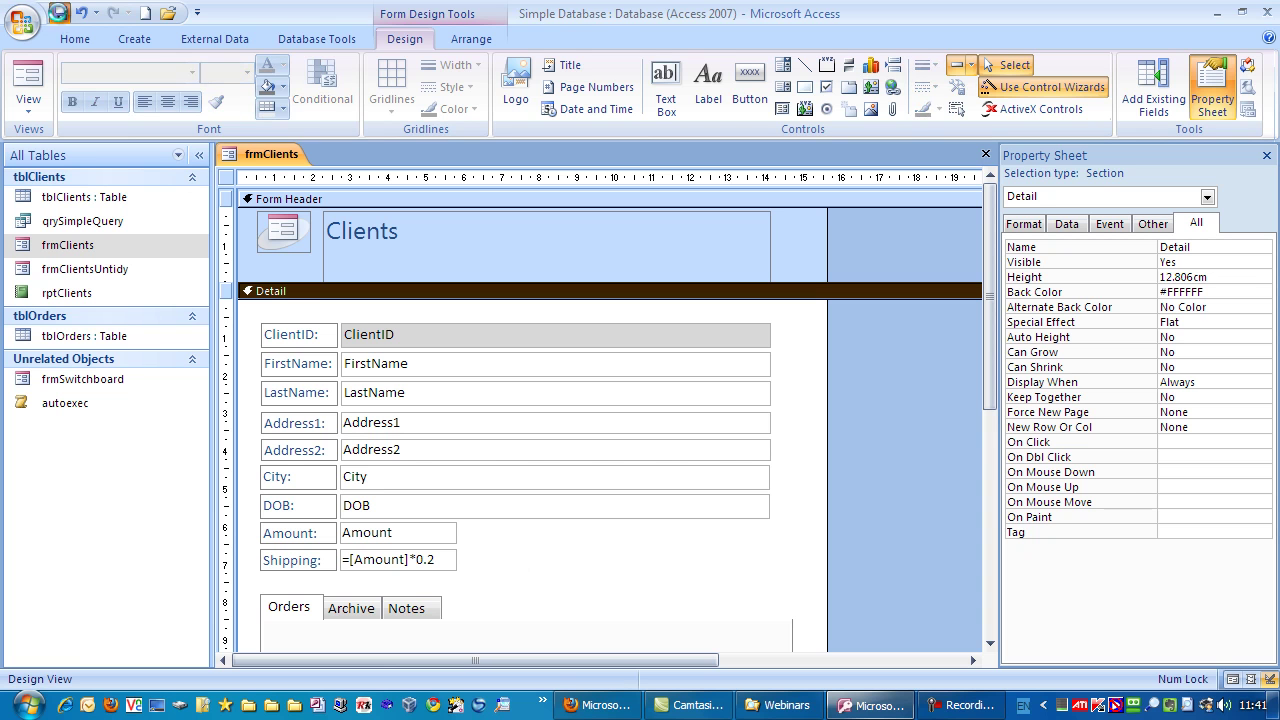
- Tab through frmClients in Form View, checking Shipping shows £30.00, then list the views
{"action": "left_click", "coordinate": [27, 80]}
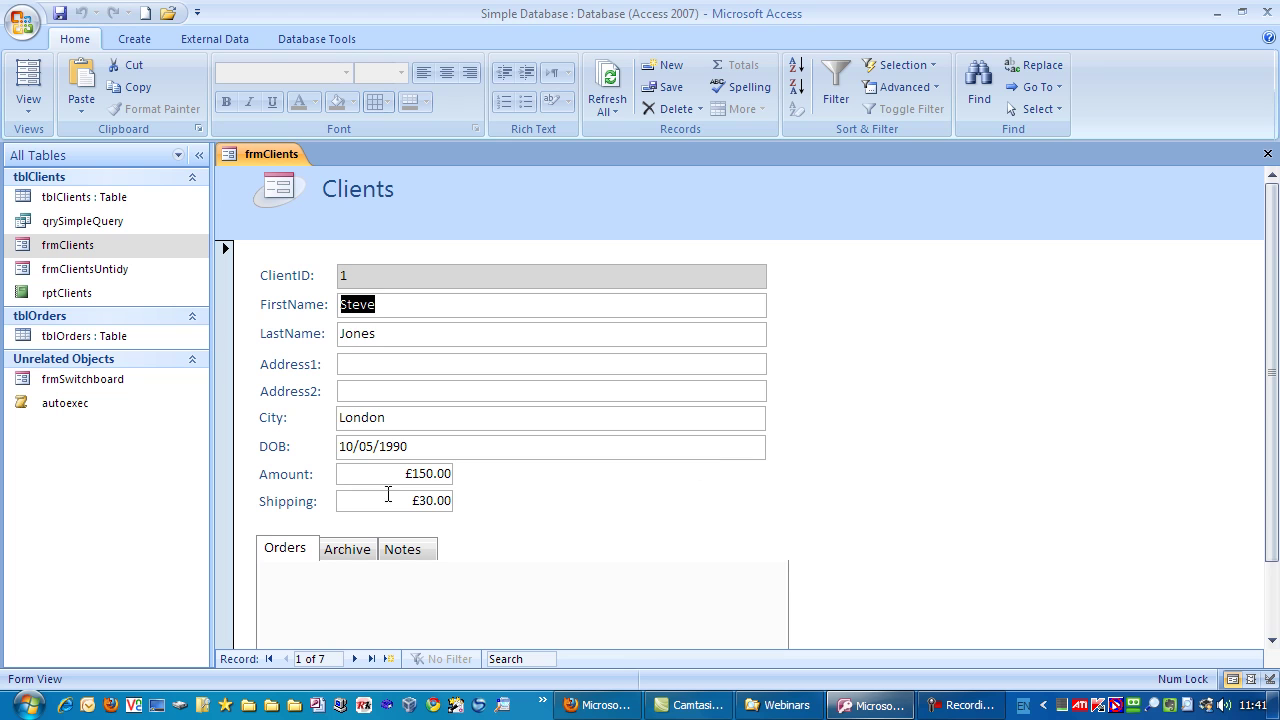
{"action": "key", "text": "Tab"}
{"action": "key", "text": "Tab"}
{"action": "key", "text": "Tab"}
{"action": "key", "text": "Tab"}
{"action": "key", "text": "Tab"}
{"action": "key", "text": "Tab"}
{"action": "key", "text": "Tab"}
{"action": "key", "text": "Tab"}
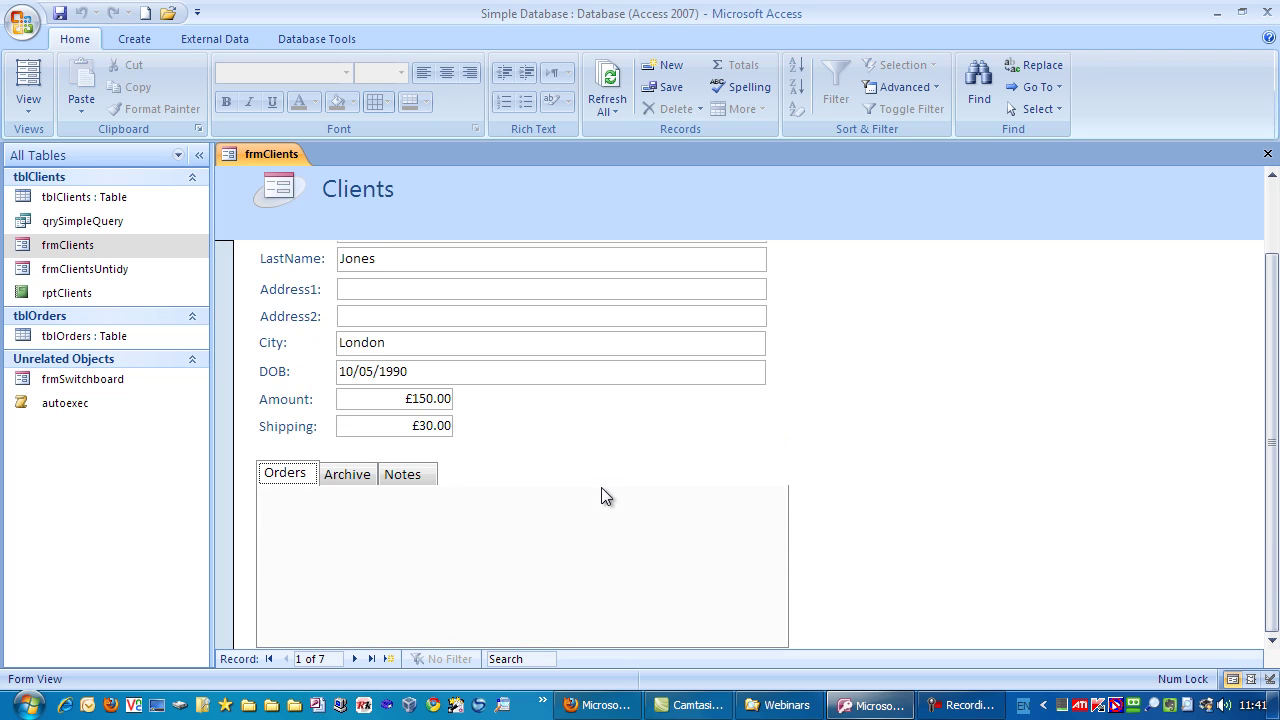
{"action": "left_click", "coordinate": [424, 336]}
{"action": "key", "text": "Tab"}
{"action": "key", "text": "Tab"}
{"action": "key", "text": "Tab"}
{"action": "key", "text": "Tab"}
{"action": "left_click", "coordinate": [31, 108]}
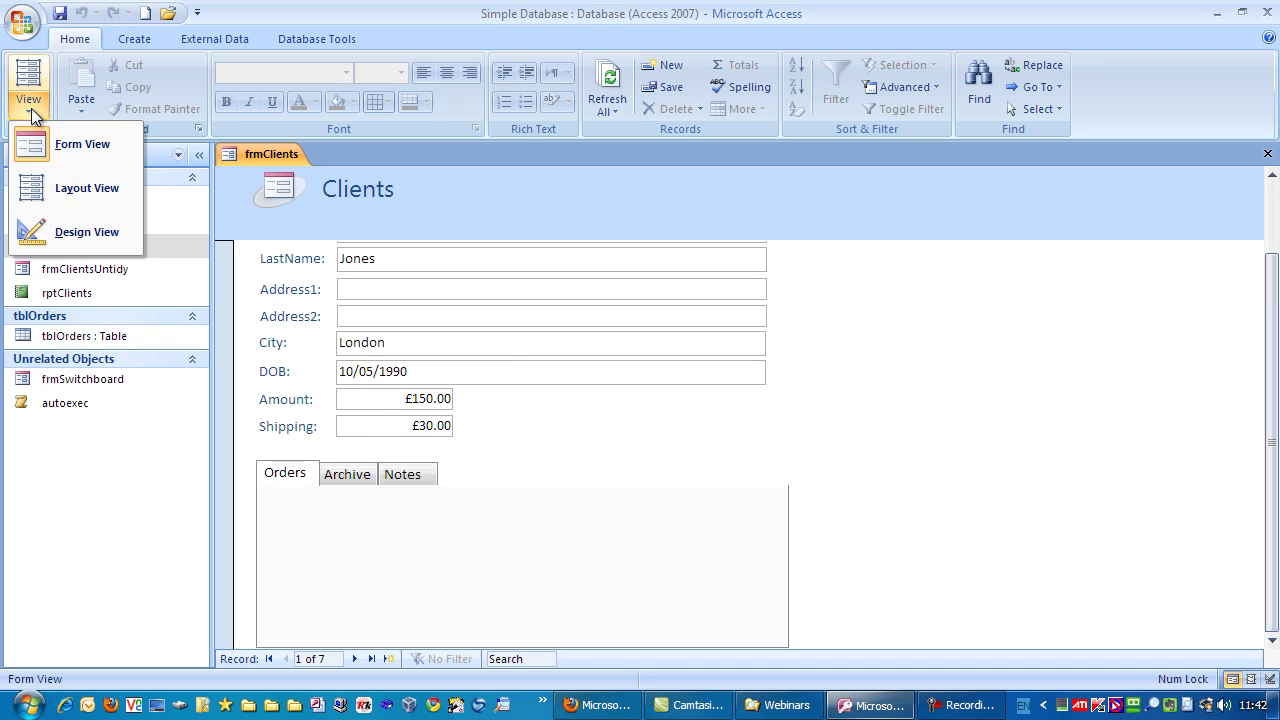
- In Design View, review the Detail section's Tab Order and close it unchanged
{"action": "left_click", "coordinate": [80, 233]}
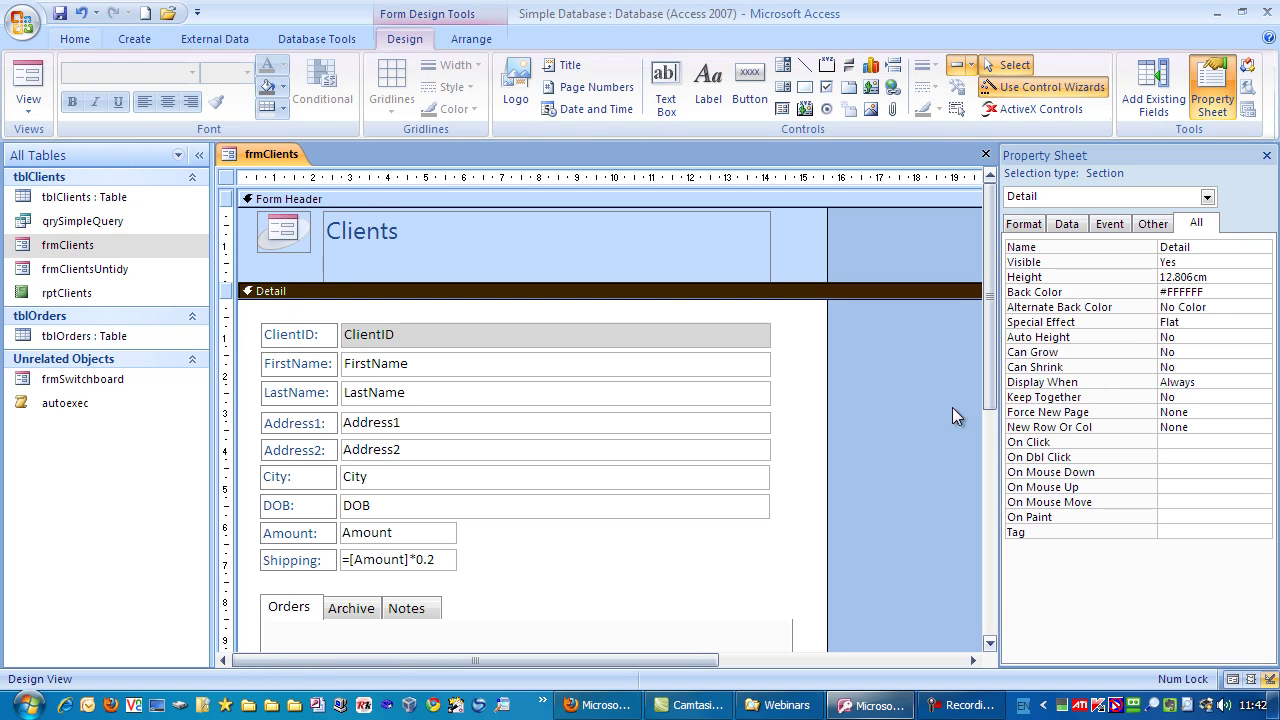
{"action": "right_click", "coordinate": [797, 319]}
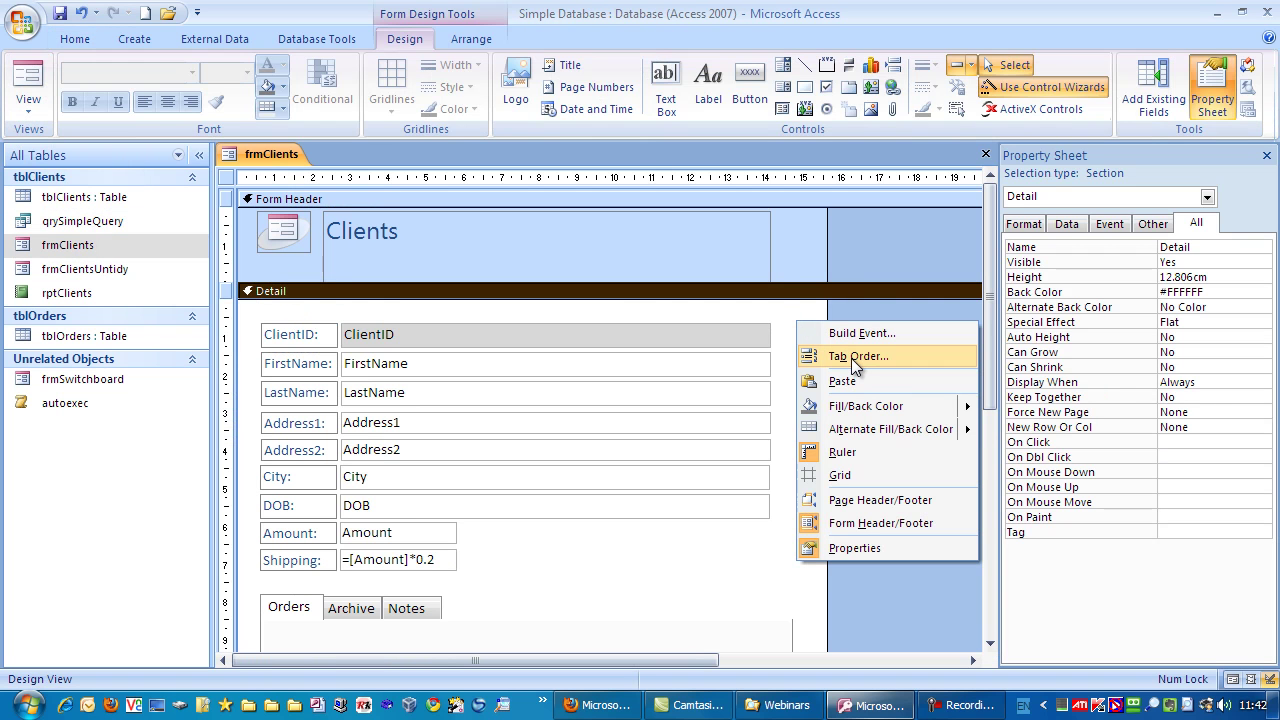
{"action": "left_click", "coordinate": [847, 357]}
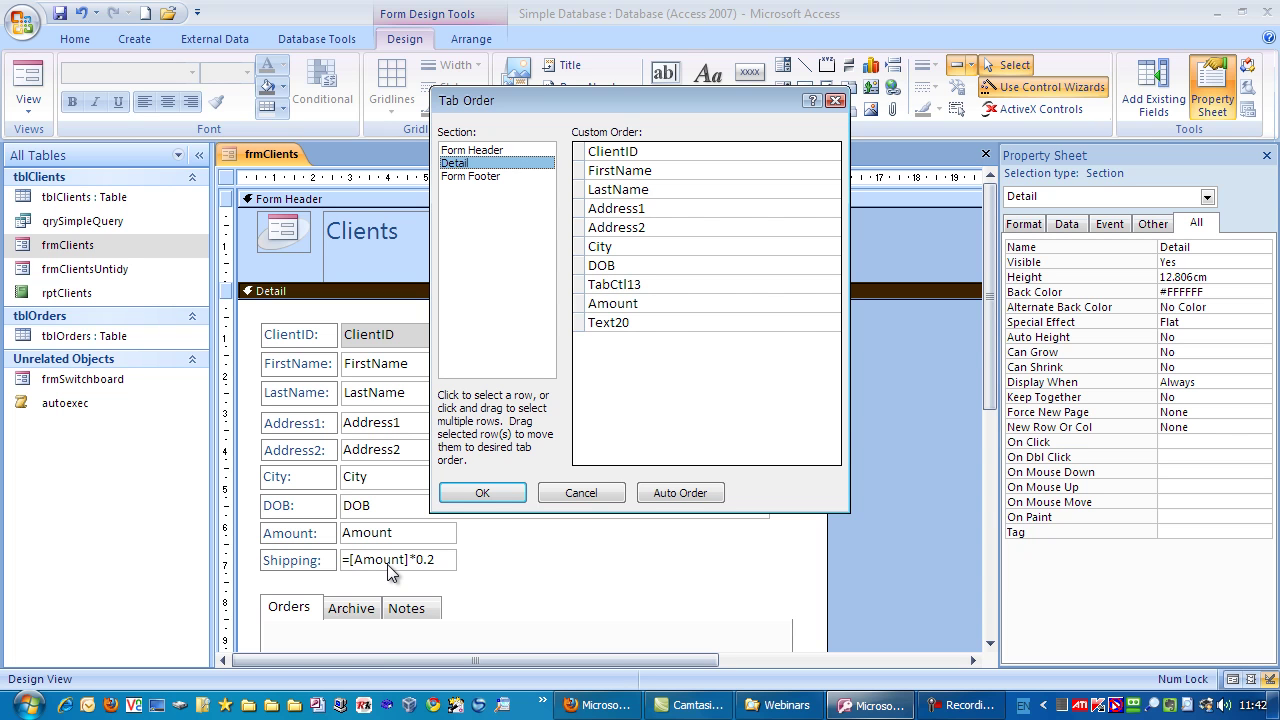
{"action": "left_click", "coordinate": [579, 491]}
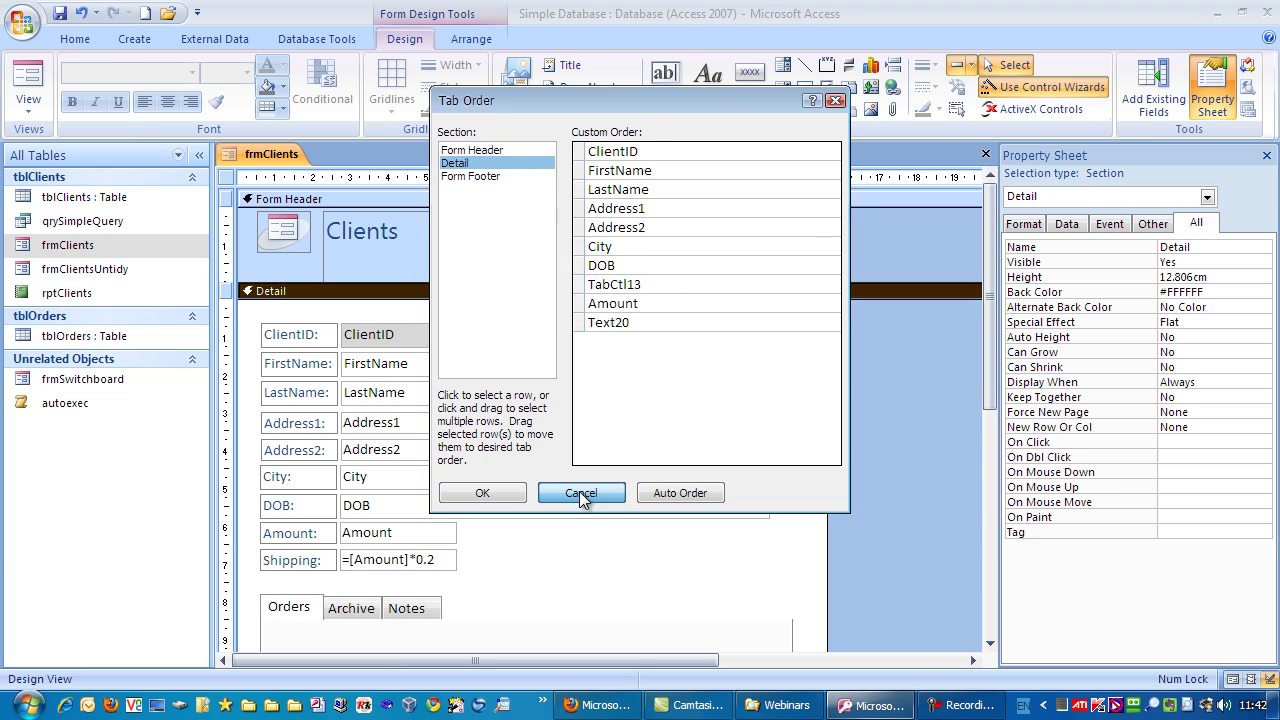
- Reorder the Detail tab order so TabCtl13 comes last, after Amount and Text20
{"action": "left_click_drag", "start_coordinate": [991, 376], "coordinate": [982, 420]}
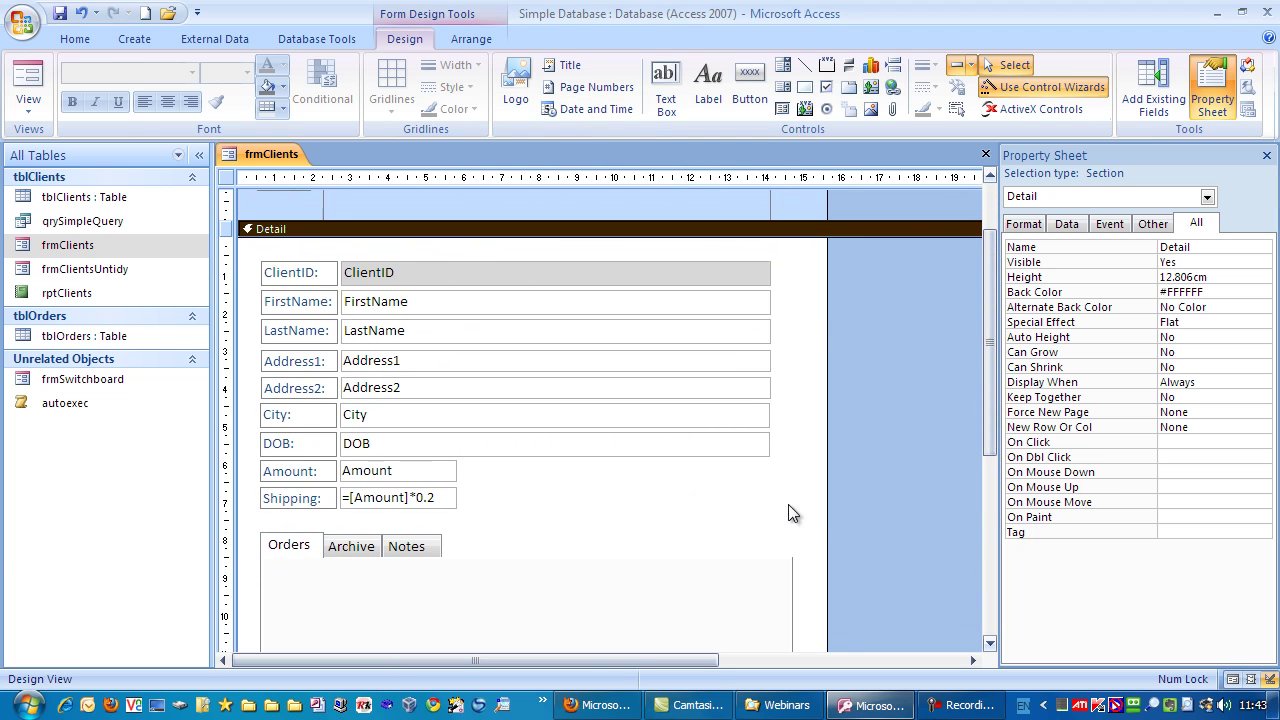
{"action": "right_click", "coordinate": [805, 297]}
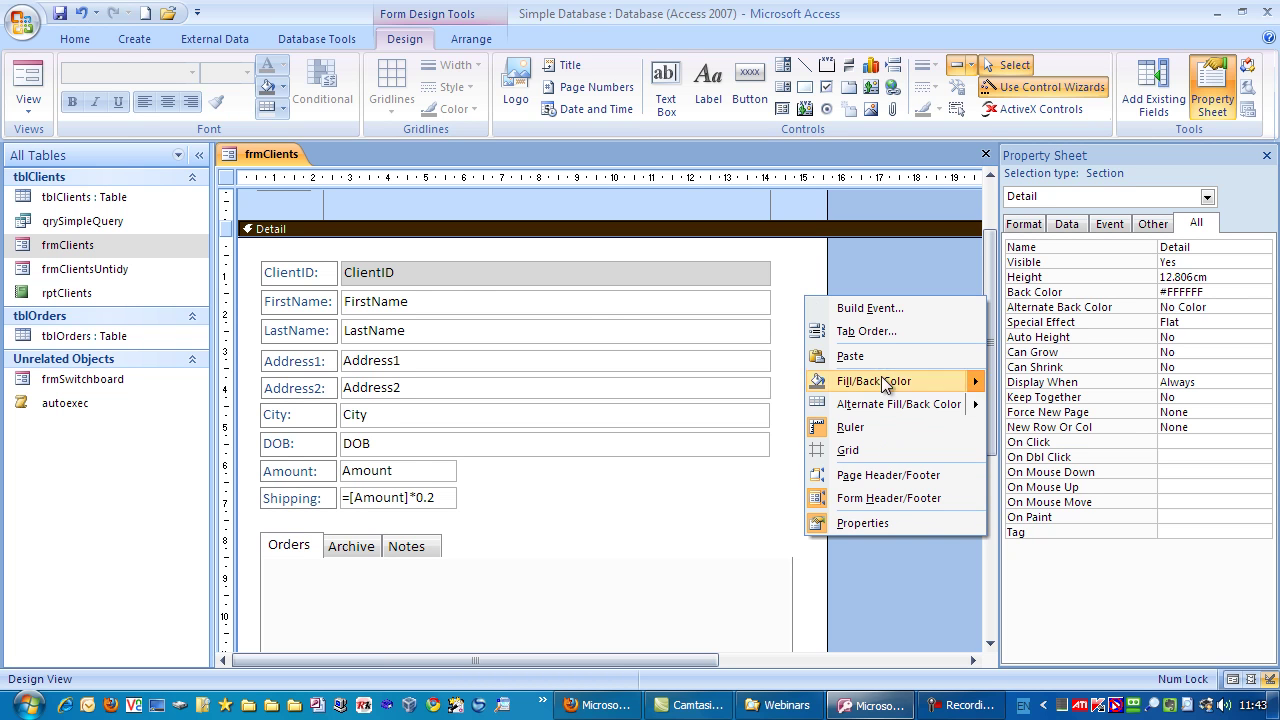
{"action": "left_click", "coordinate": [878, 330]}
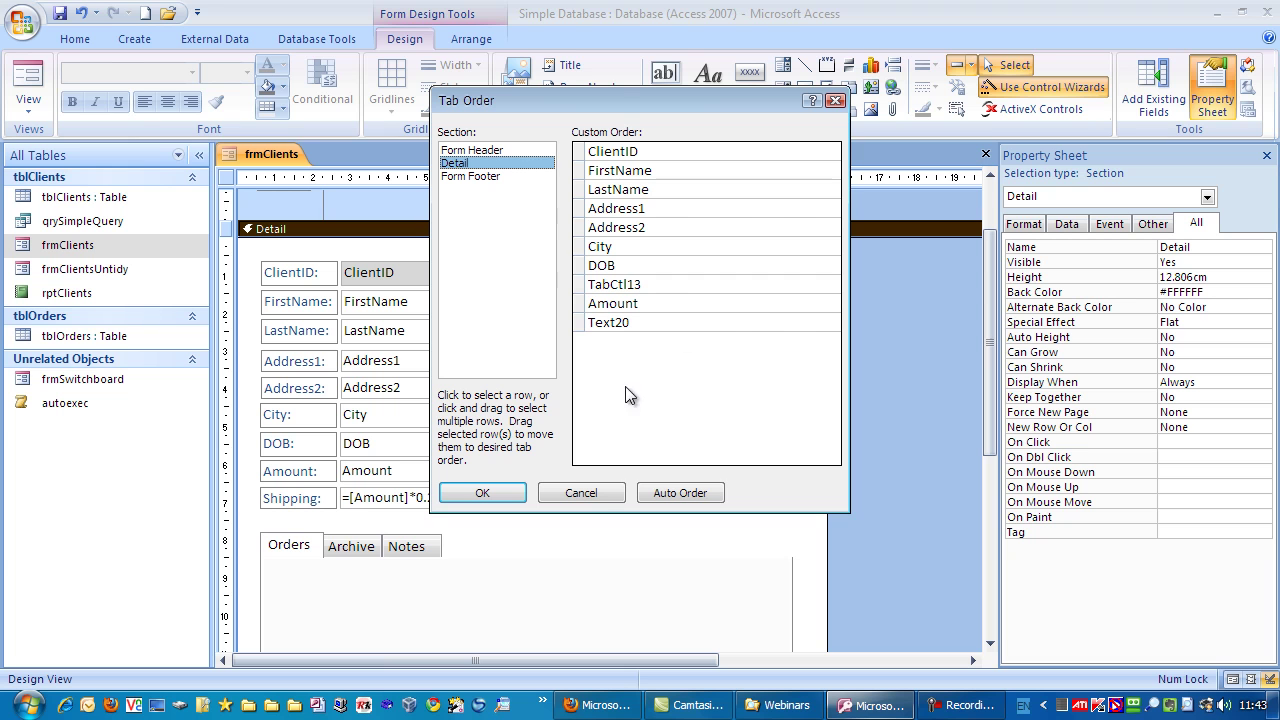
{"action": "left_click_drag", "start_coordinate": [580, 284], "coordinate": [587, 335]}
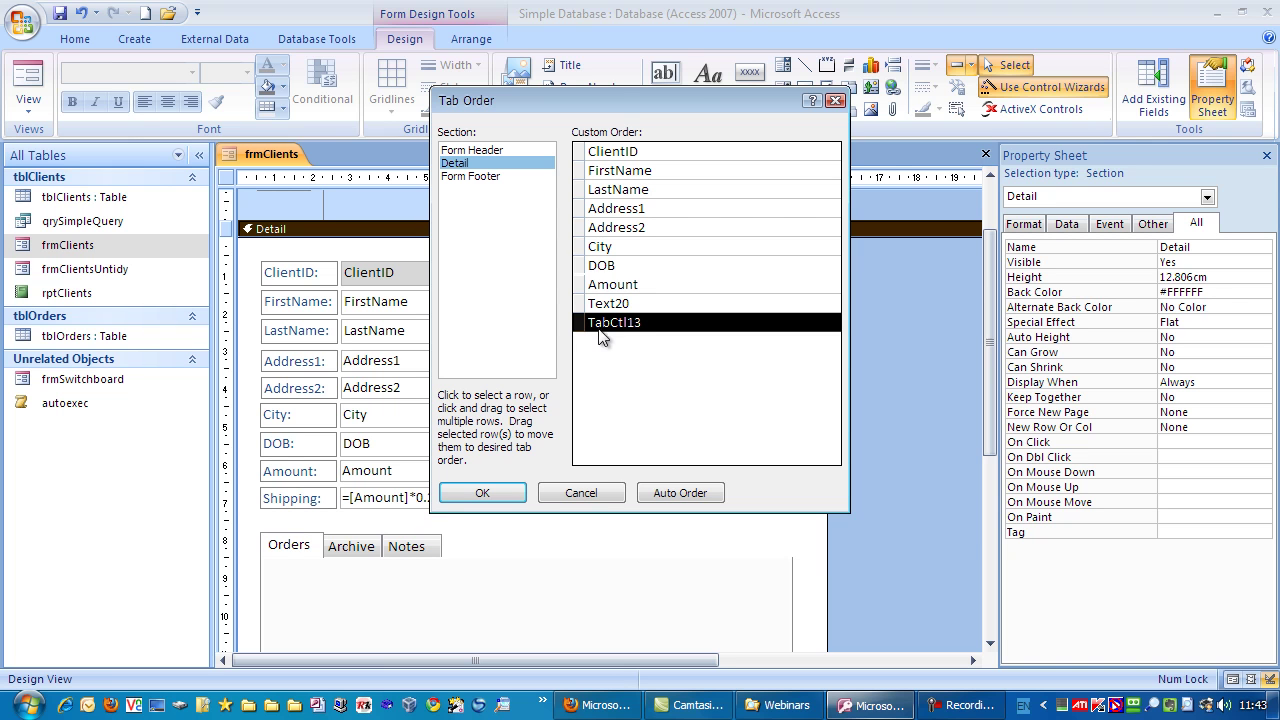
{"action": "left_click", "coordinate": [462, 496]}
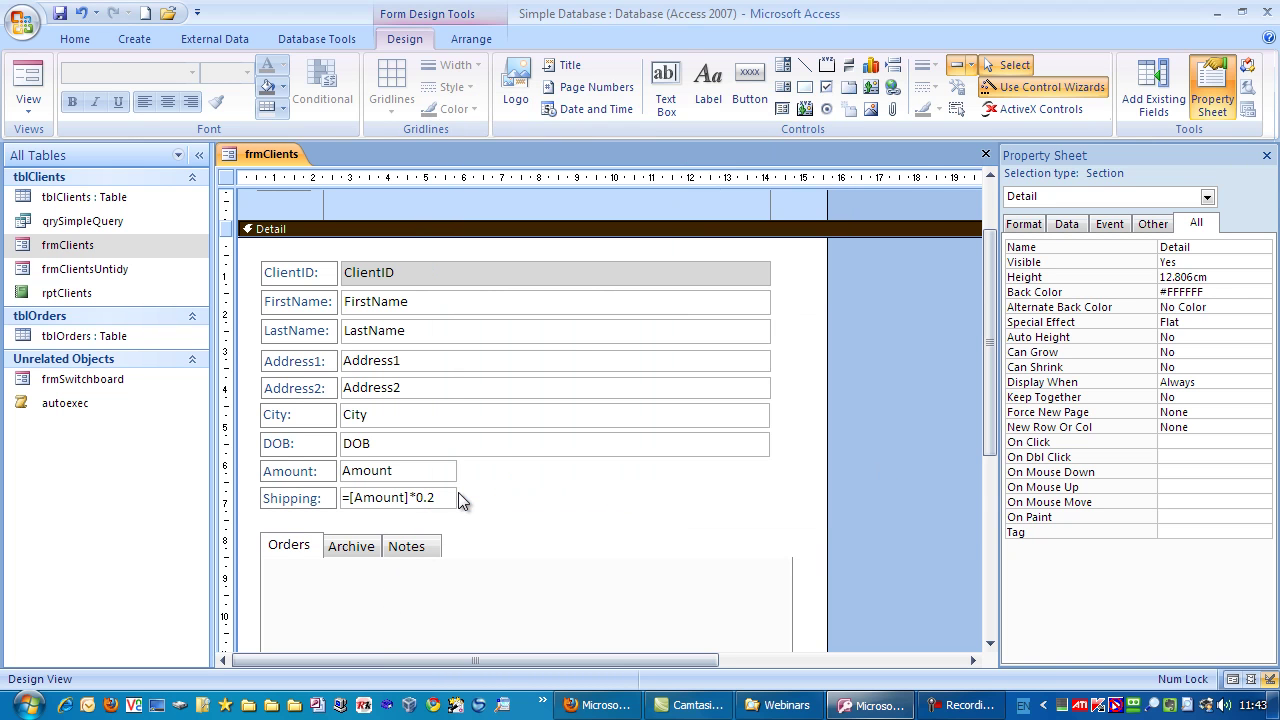
- Set the calculated Shipping box's Tab Stop property to No
{"action": "left_click", "coordinate": [383, 500]}
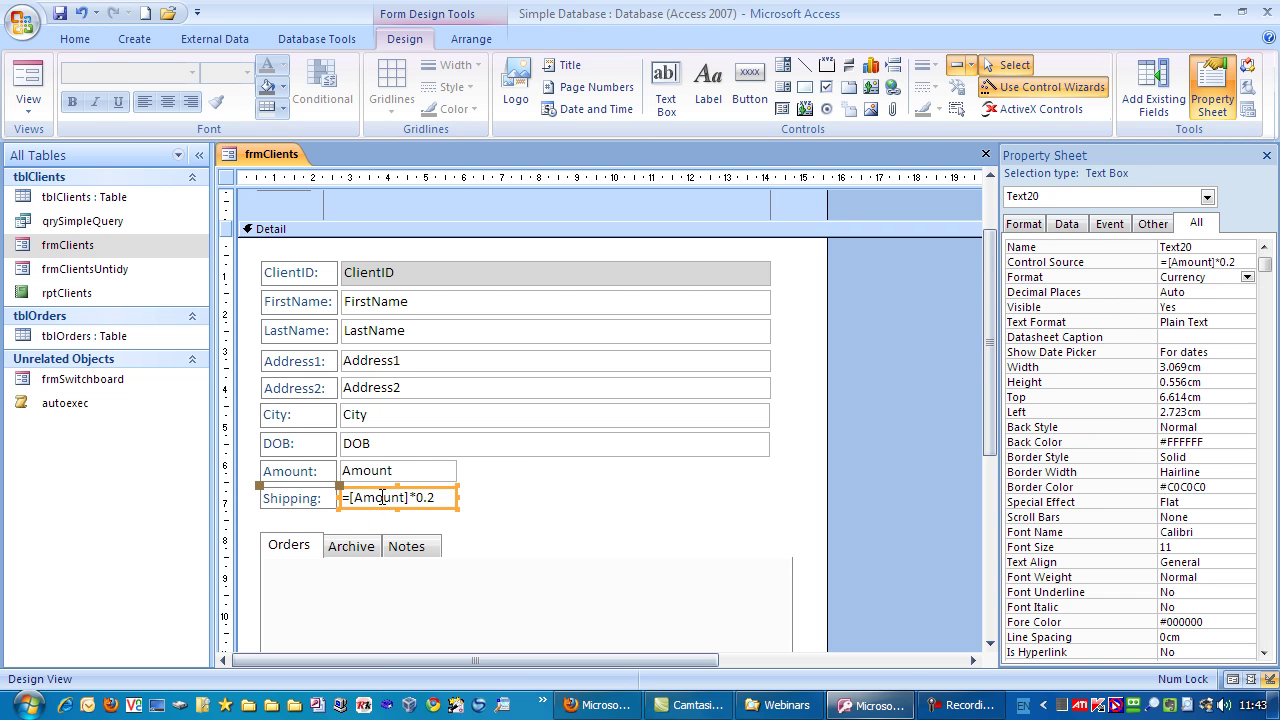
{"action": "left_click", "coordinate": [1154, 224]}
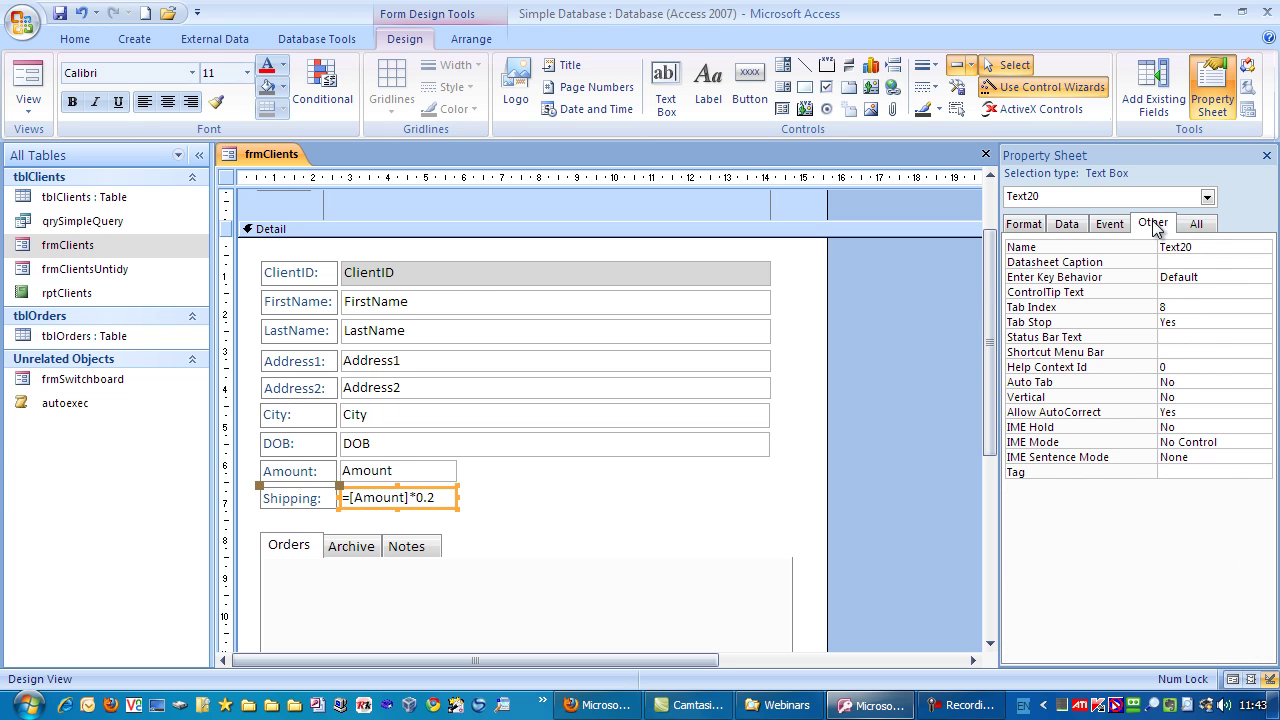
{"action": "left_click", "coordinate": [1167, 318]}
{"action": "left_click", "coordinate": [1263, 322]}
{"action": "left_click", "coordinate": [1215, 348]}
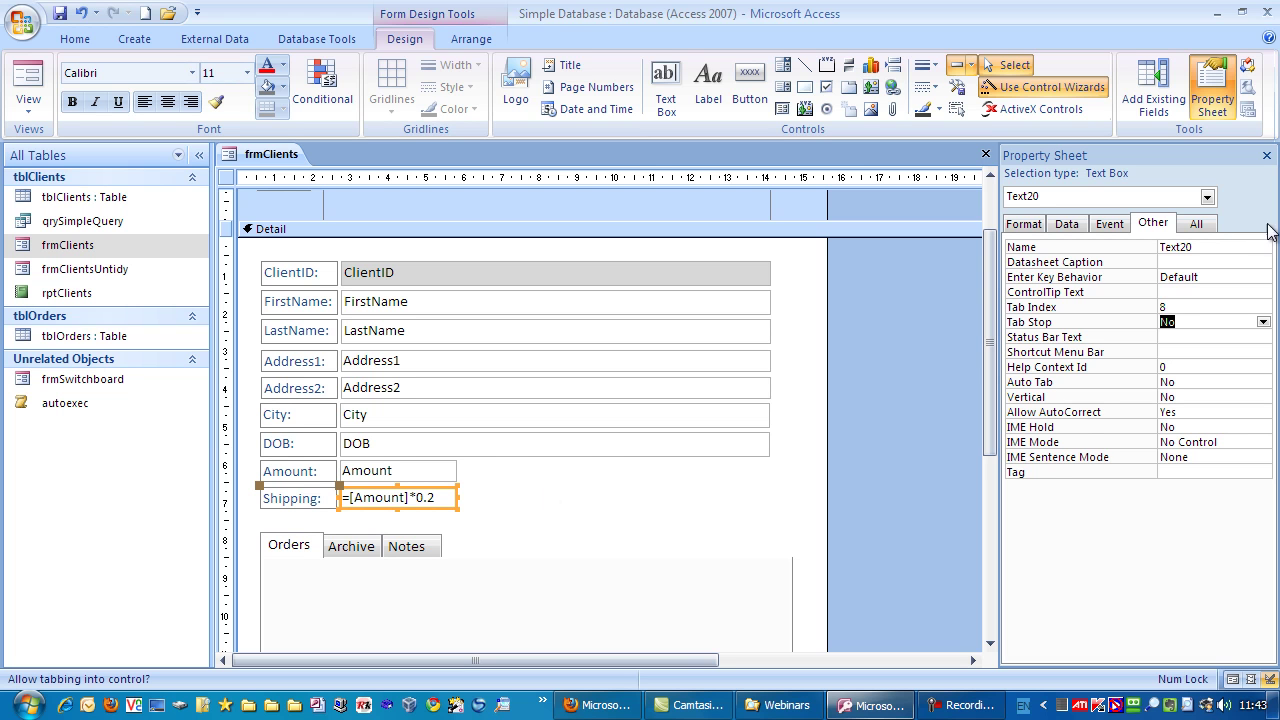
- Rename the Shipping box from Text20 to txtShipping
{"action": "left_click", "coordinate": [1198, 224]}
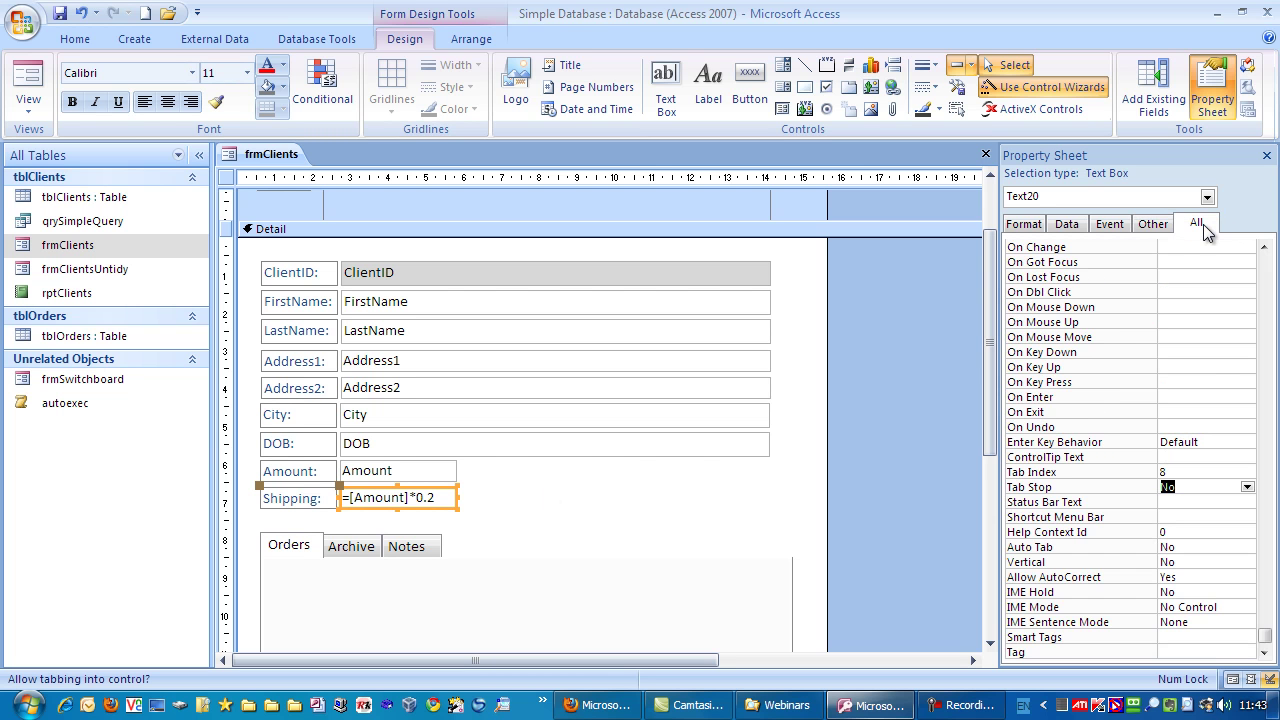
{"action": "left_click", "coordinate": [1265, 250]}
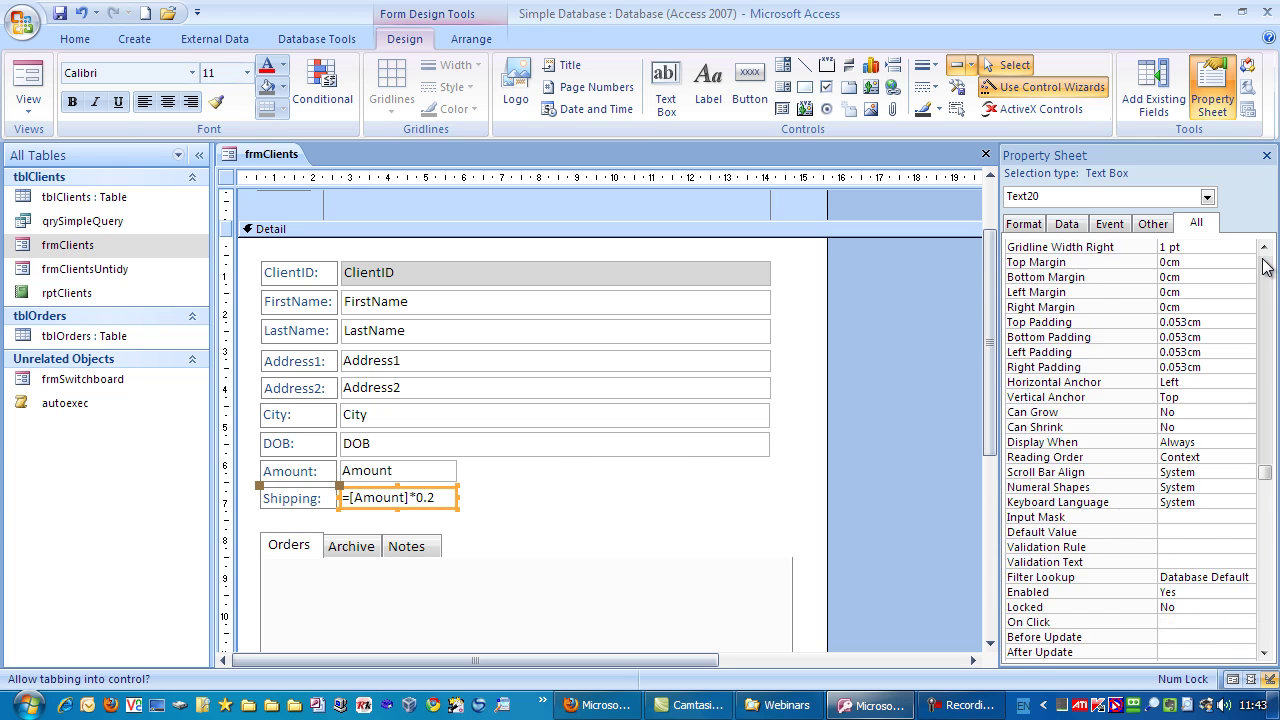
{"action": "left_click", "coordinate": [1265, 265]}
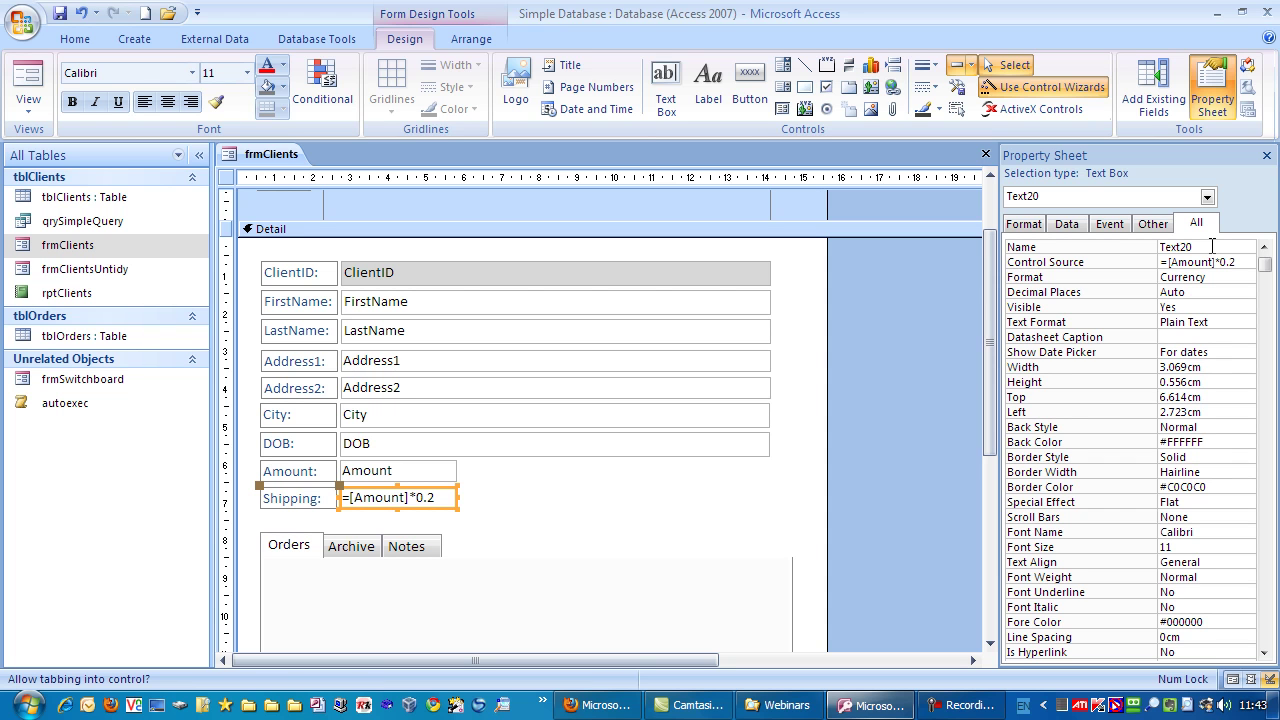
{"action": "left_click_drag", "start_coordinate": [1212, 245], "coordinate": [1085, 250]}
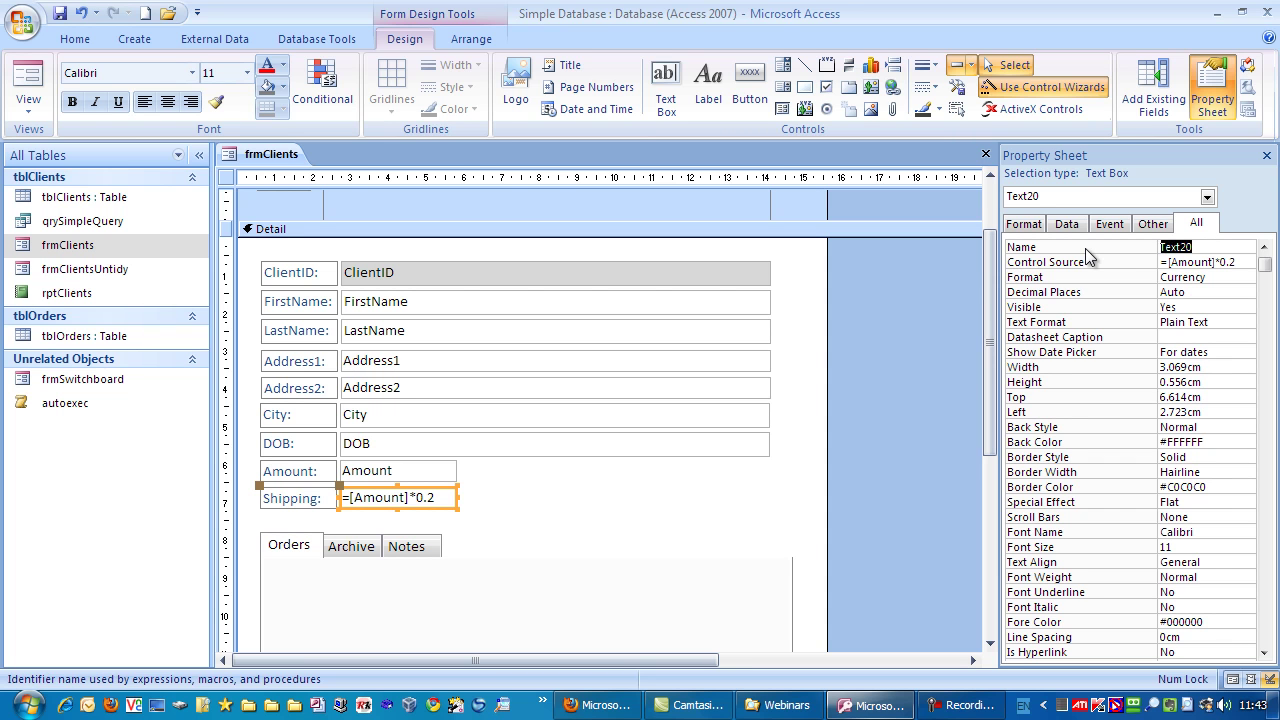
{"action": "type", "text": "txtShipping"}
{"action": "key", "text": "Tab"}
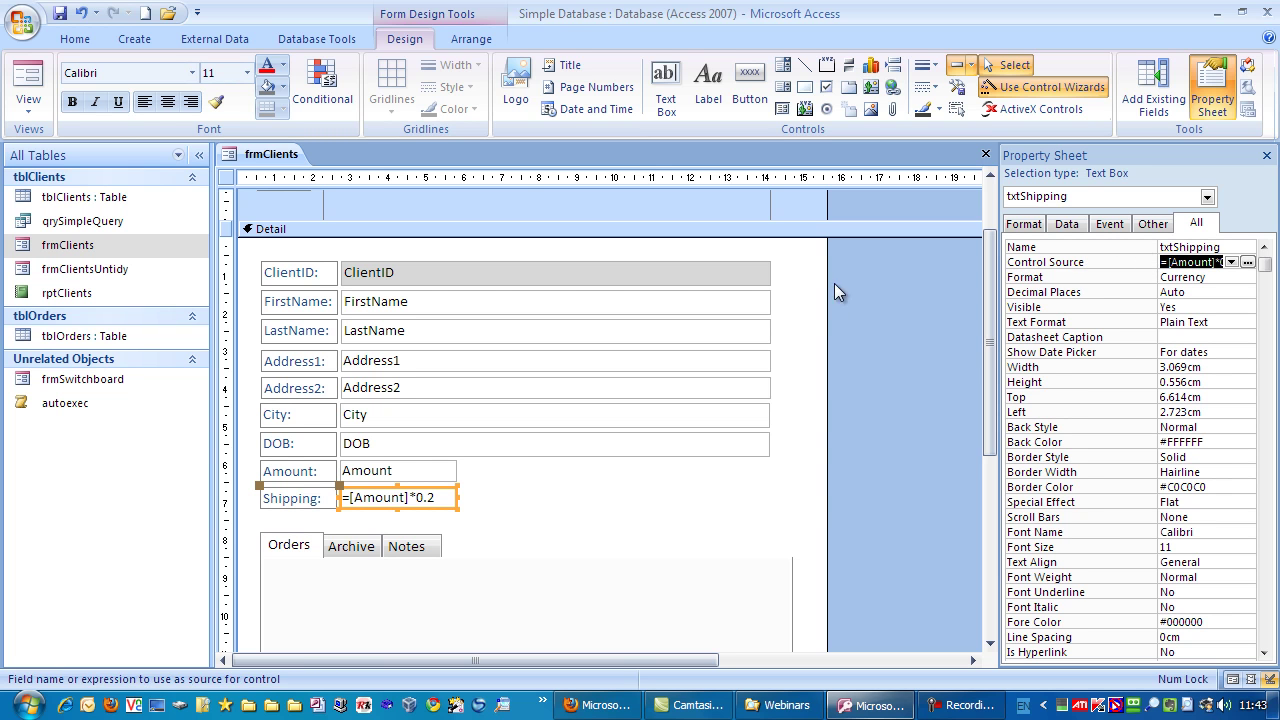
- Check the Detail tab order lists txtShipping just before TabCtl13, then accept it
{"action": "right_click", "coordinate": [791, 266]}
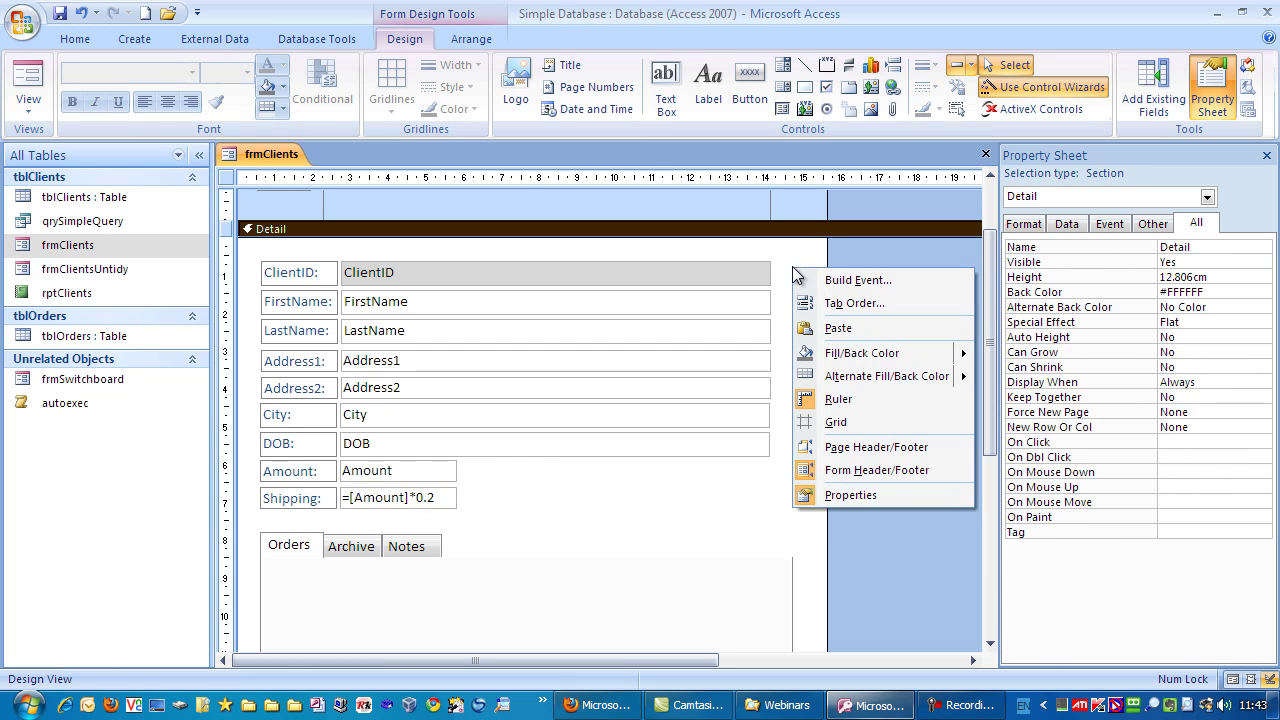
{"action": "left_click", "coordinate": [870, 302]}
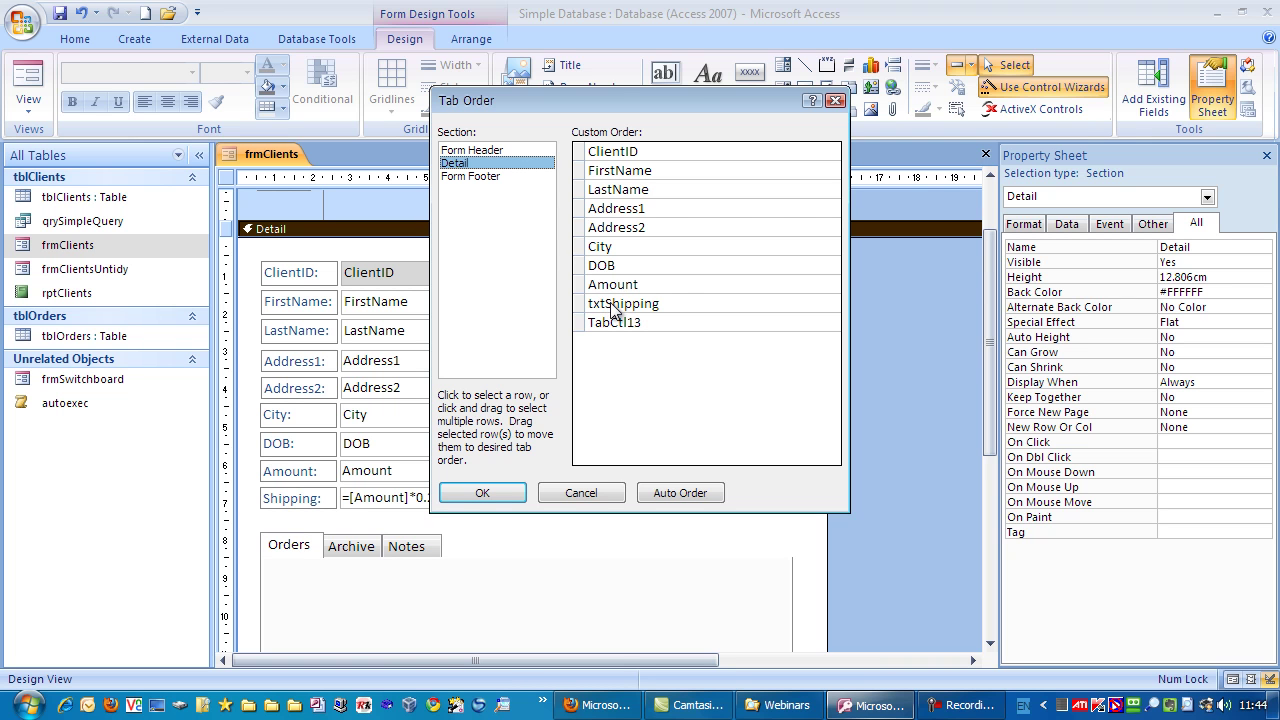
{"action": "left_click", "coordinate": [465, 497]}
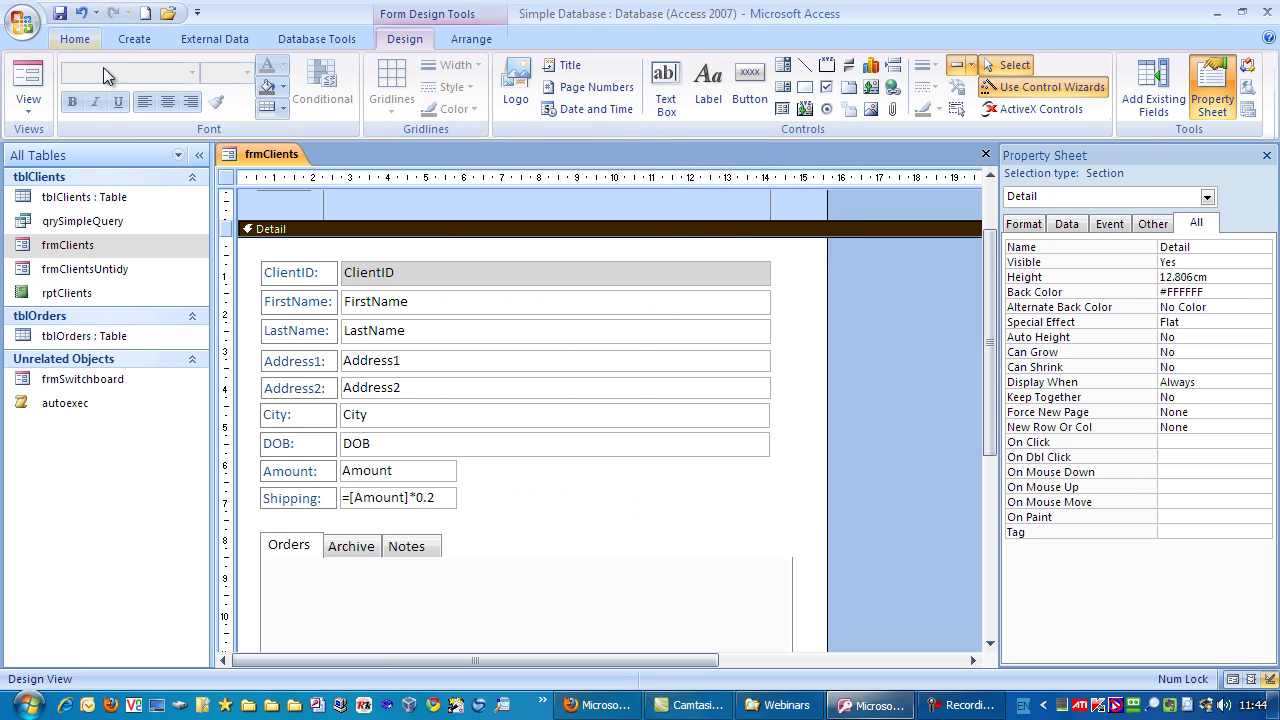
- In Form View, tab through the fields and confirm Shipping is skipped and not editable
{"action": "left_click", "coordinate": [28, 80]}
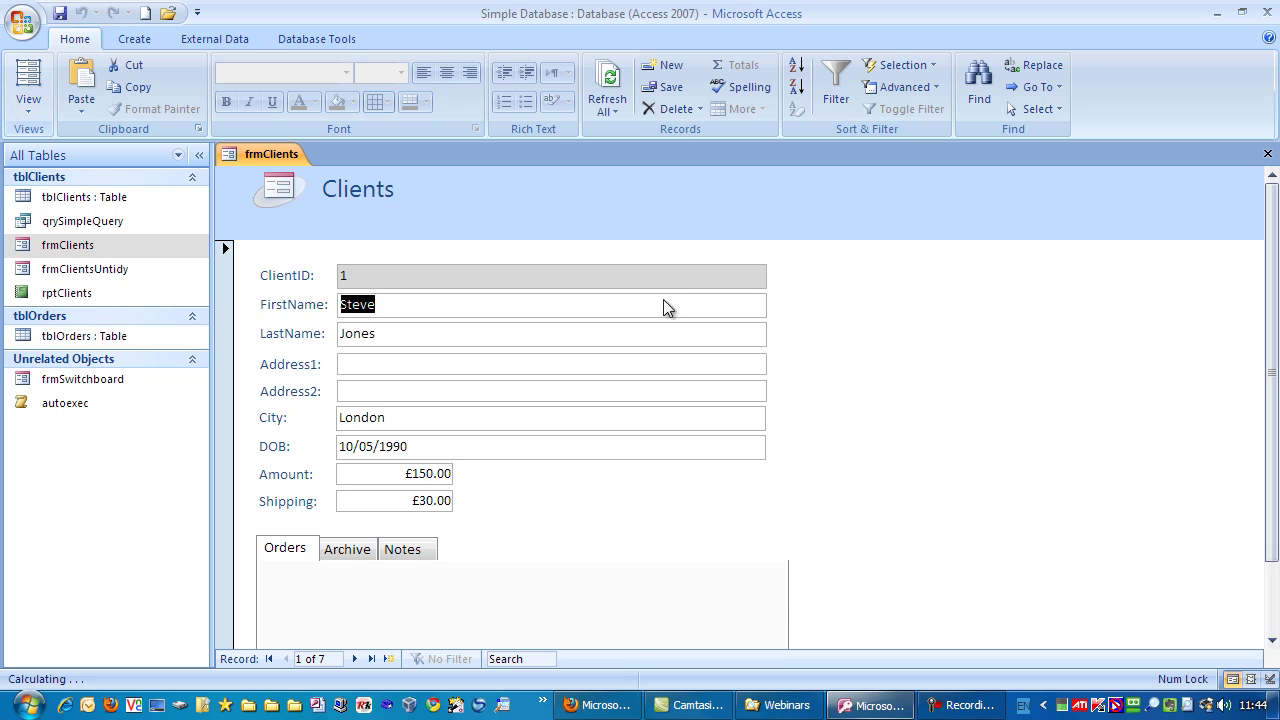
{"action": "key", "text": "Tab"}
{"action": "key", "text": "Tab"}
{"action": "key", "text": "Tab"}
{"action": "key", "text": "Tab"}
{"action": "key", "text": "Tab"}
{"action": "key", "text": "Tab"}
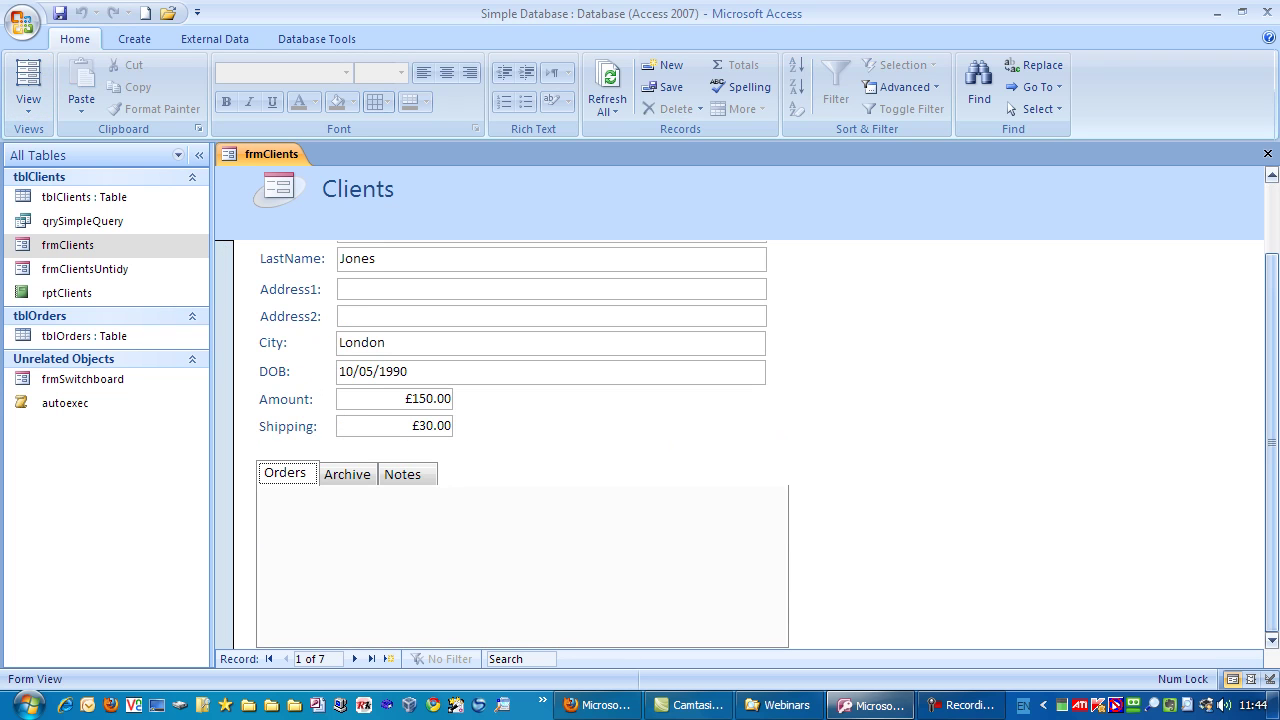
{"action": "left_click", "coordinate": [400, 342]}
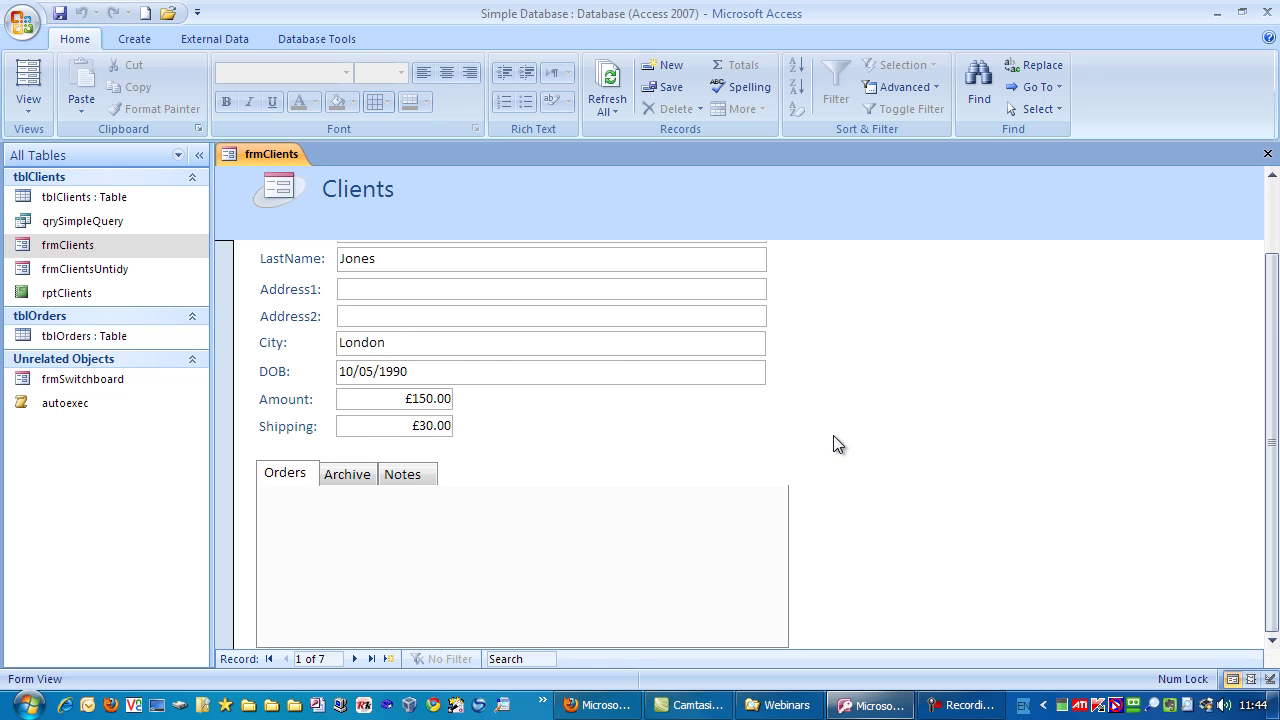
{"action": "key", "text": "Tab"}
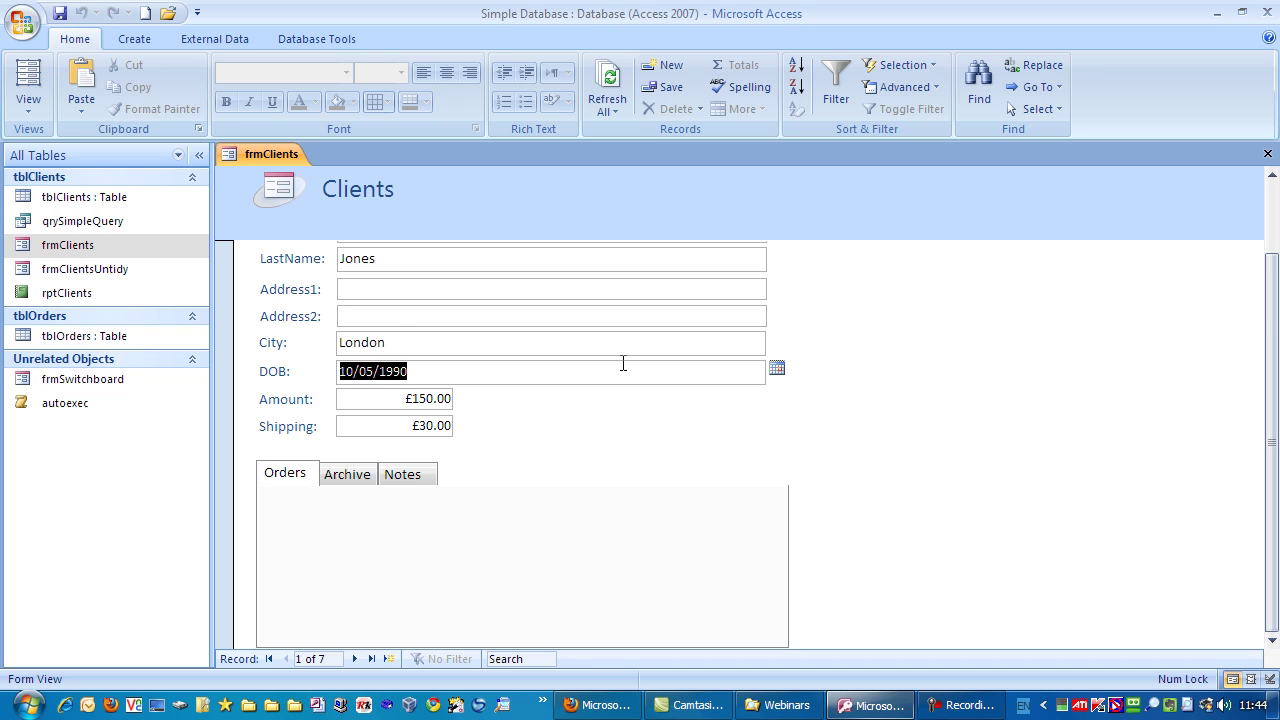
{"action": "key", "text": "Tab"}
{"action": "key", "text": "Tab"}
{"action": "key", "text": "Tab"}
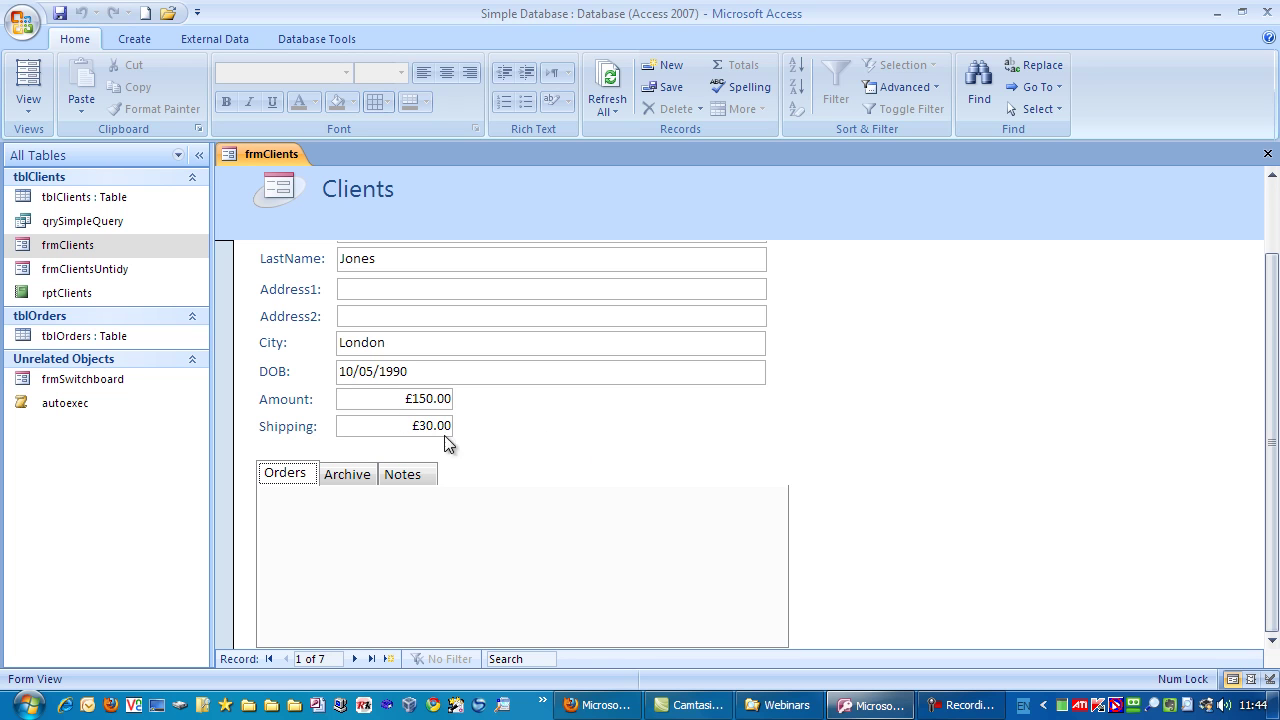
{"action": "double_click", "coordinate": [423, 425]}
{"action": "key", "text": "2"}
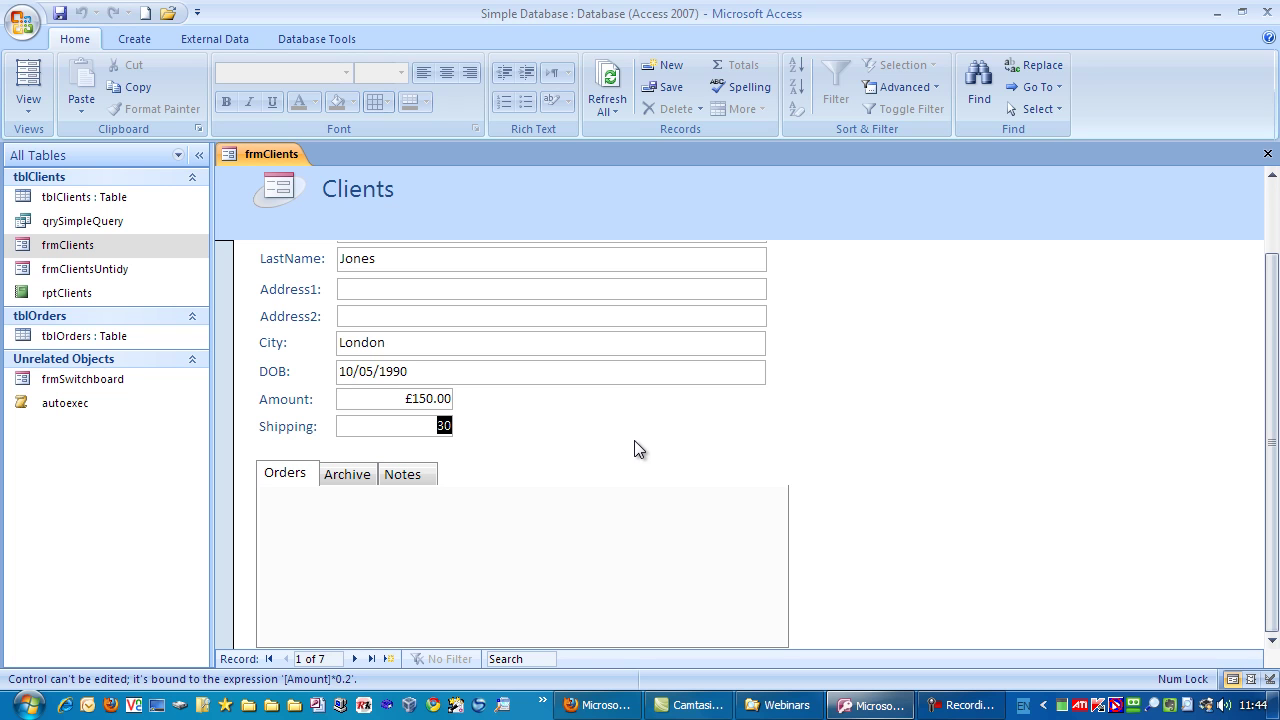
- Change the first client's Amount to 300 so Shipping recalculates to £60.00
{"action": "left_click", "coordinate": [420, 395]}
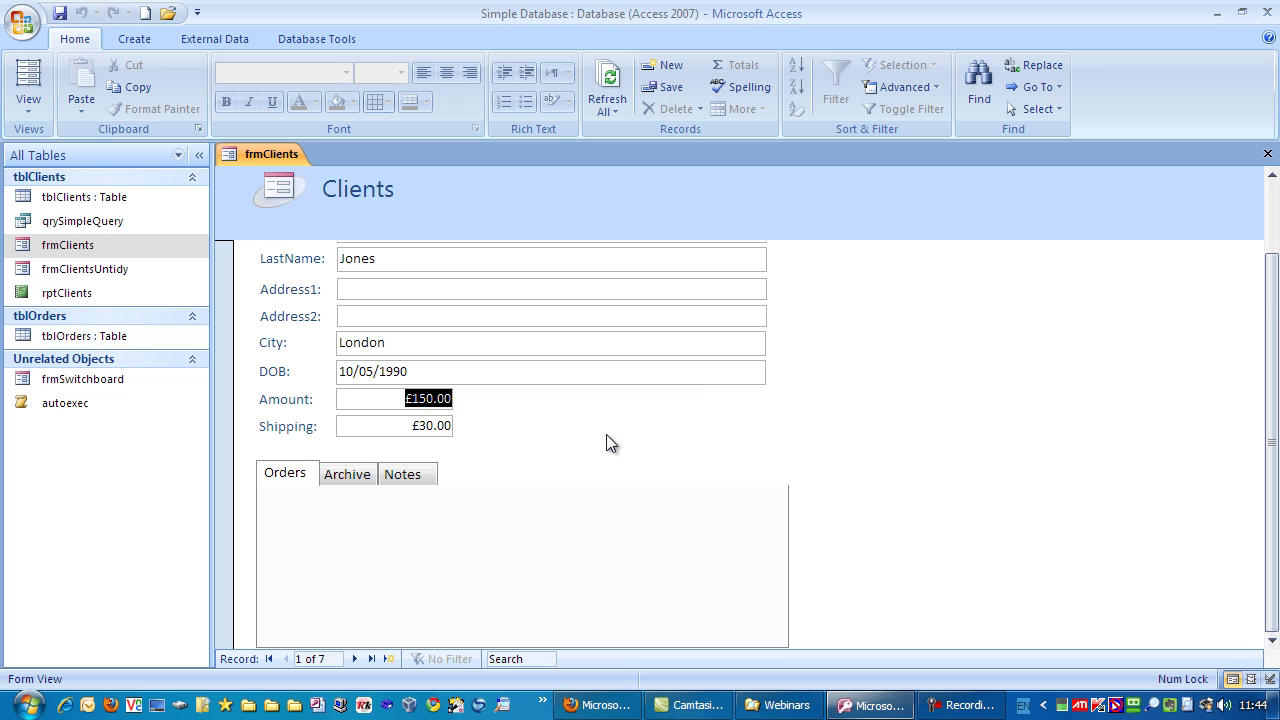
{"action": "type", "text": "300"}
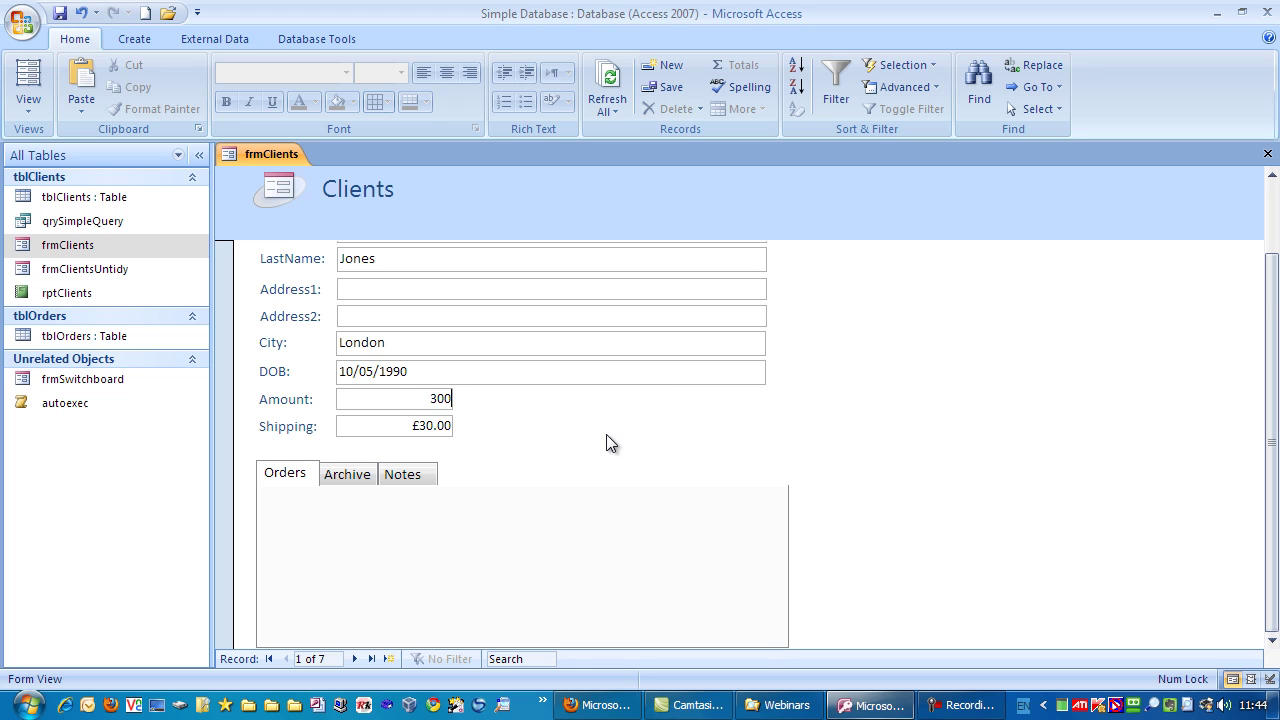
{"action": "key", "text": "Tab"}
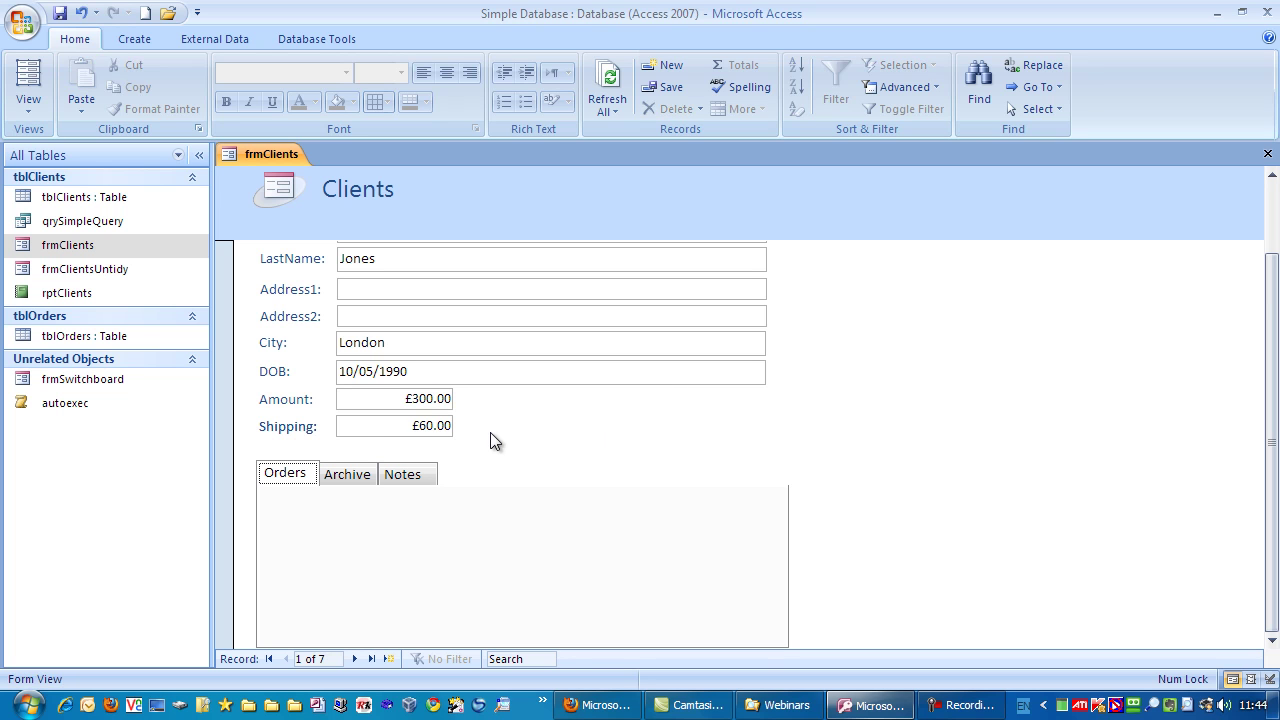